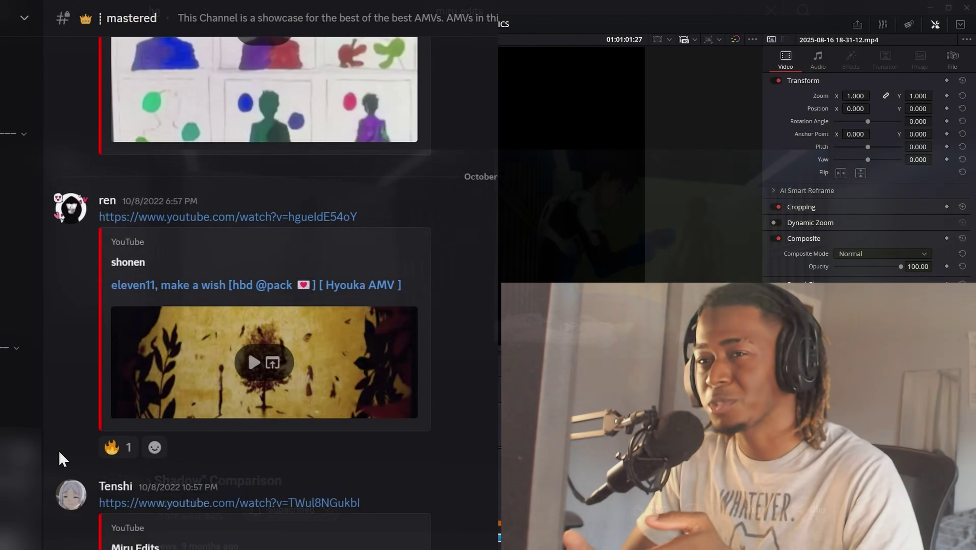
- Browse the older AMV showcase posts in the mastered channel and check the view count of the YouTube video "I don't know what else I could've done"
scroll(59, 450, up, 15)
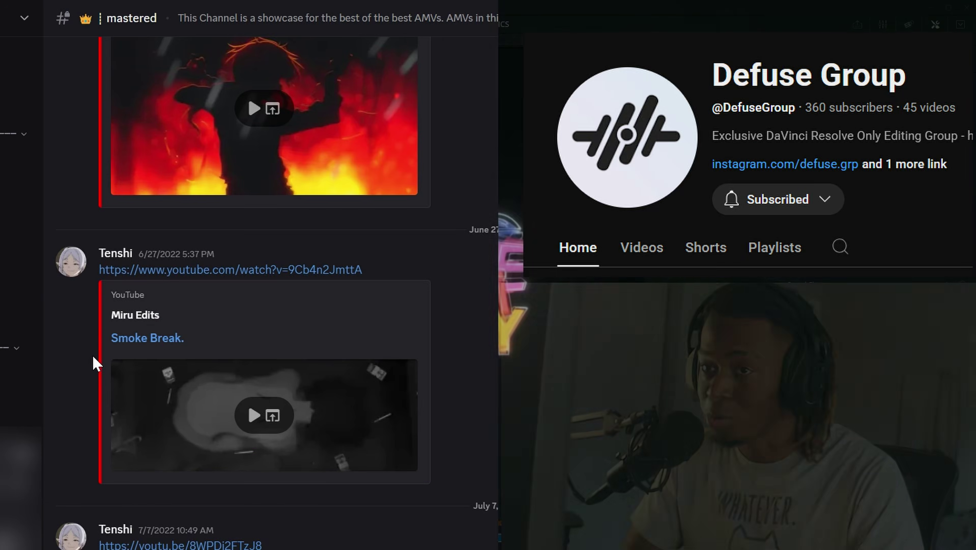
scroll(93, 356, up, 10)
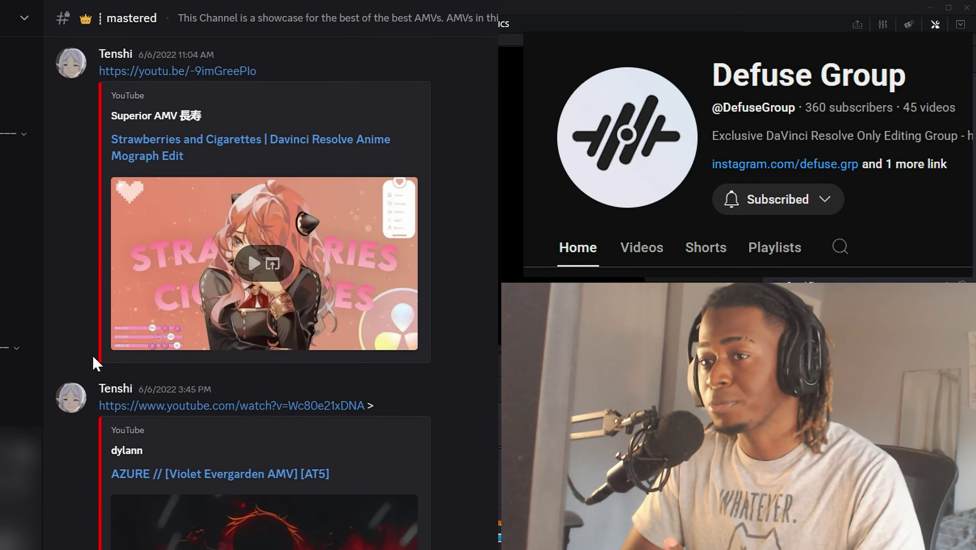
scroll(92, 356, up, 15)
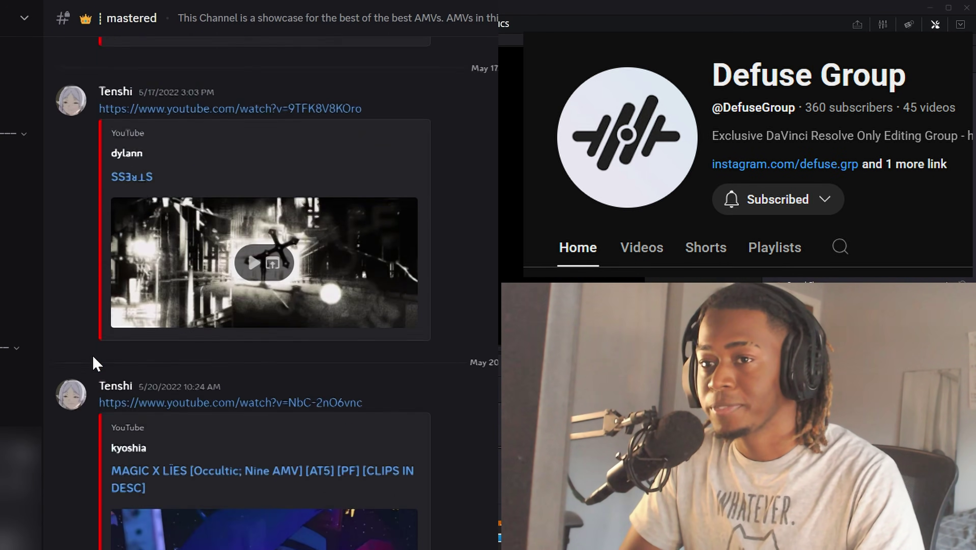
scroll(94, 362, up, 15)
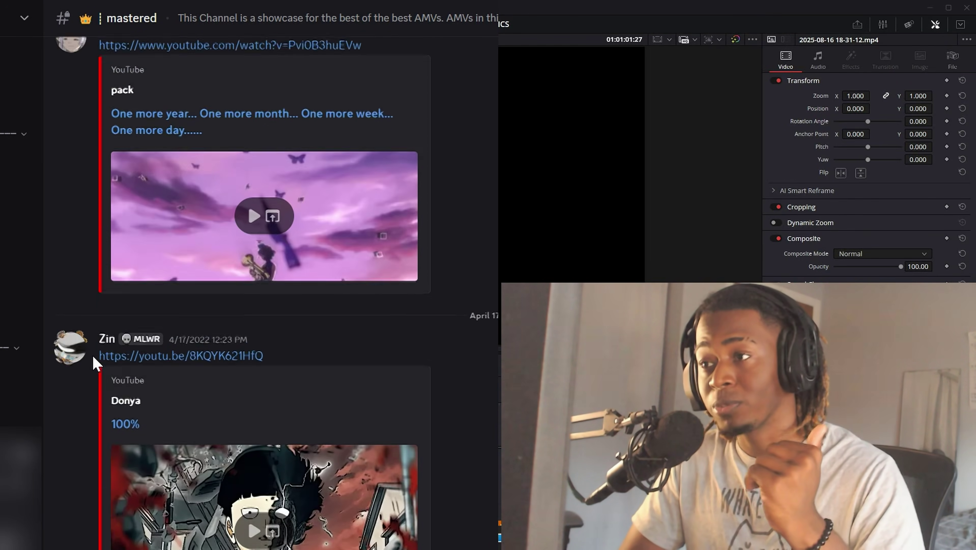
scroll(93, 357, up, 15)
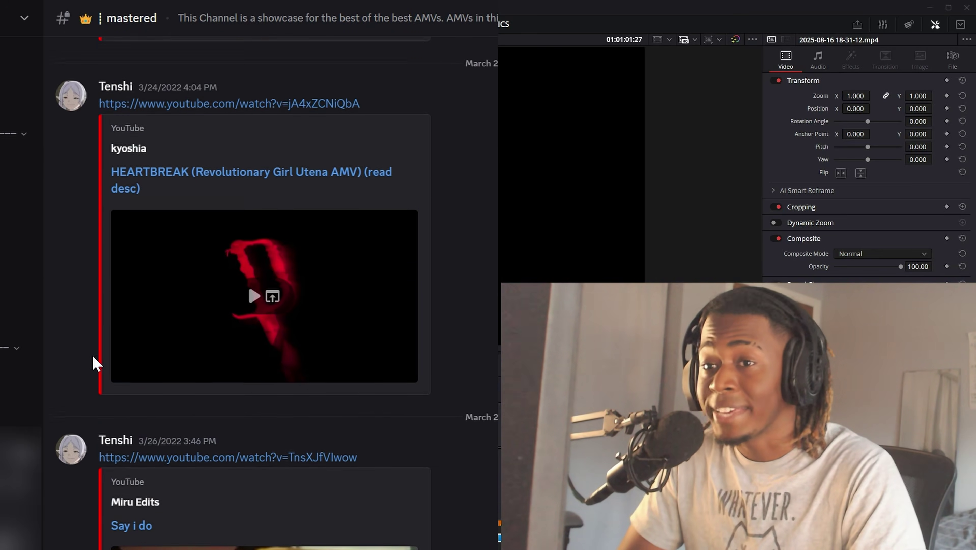
scroll(92, 354, up, 4)
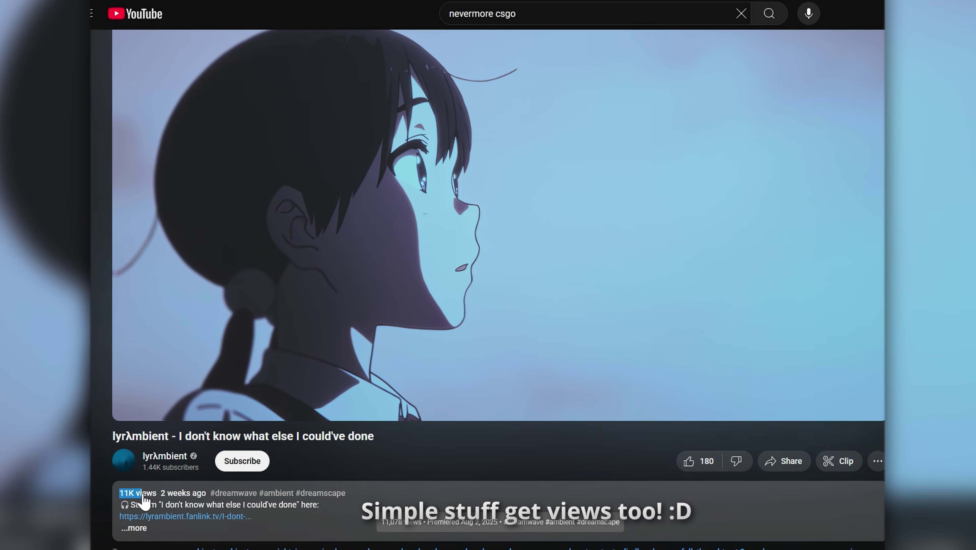
drag(202, 499, 208, 500)
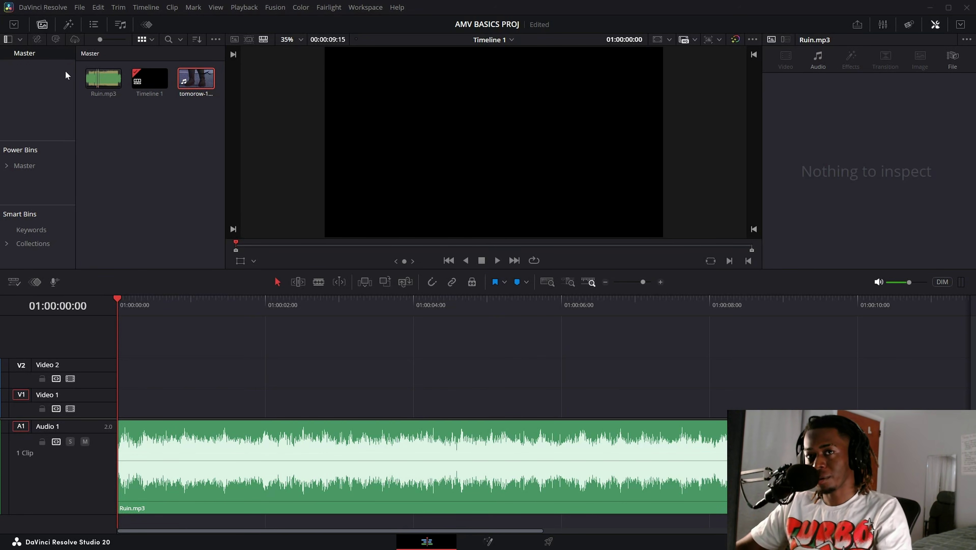
- Add a Fusion Composition from the effects library to the start of video track V1, above the audio clip
click(68, 25)
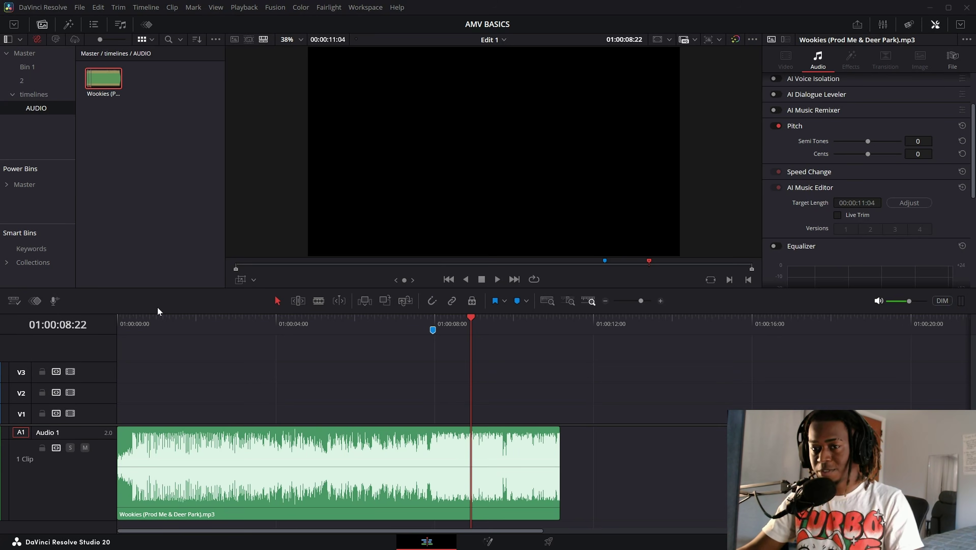
drag(141, 324, 99, 325)
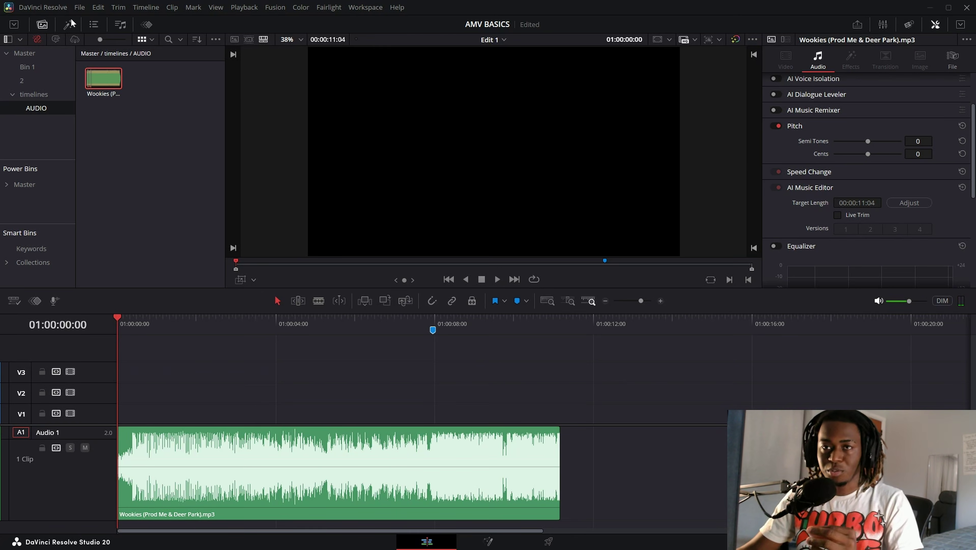
click(63, 24)
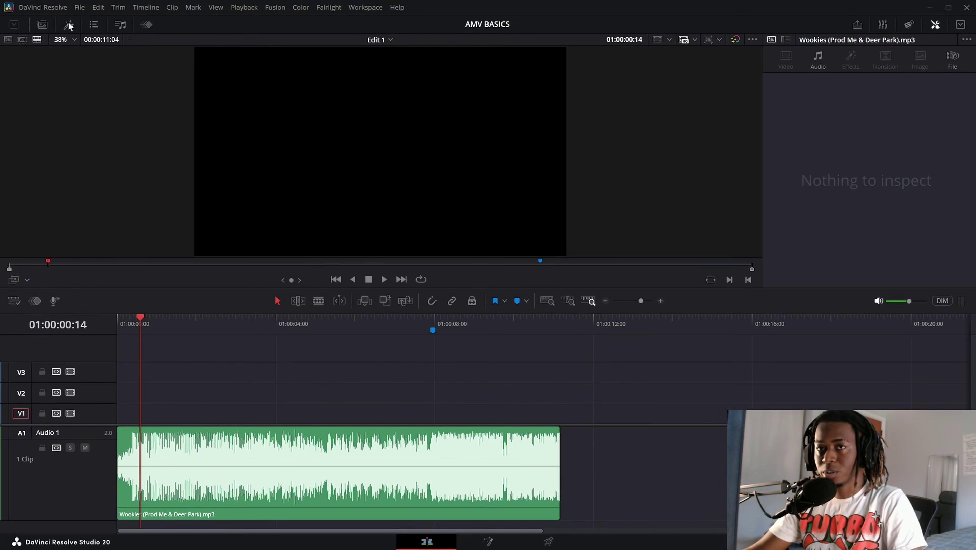
click(69, 25)
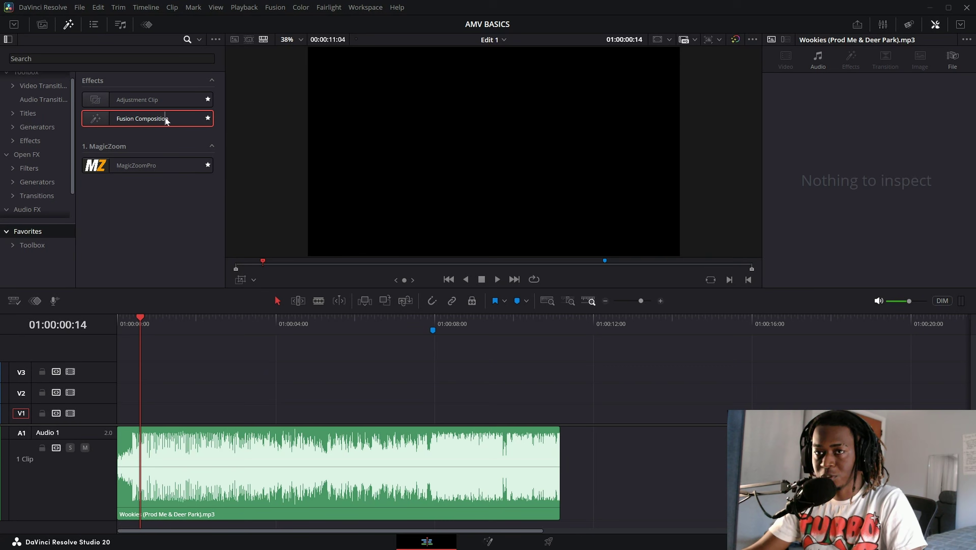
click(25, 147)
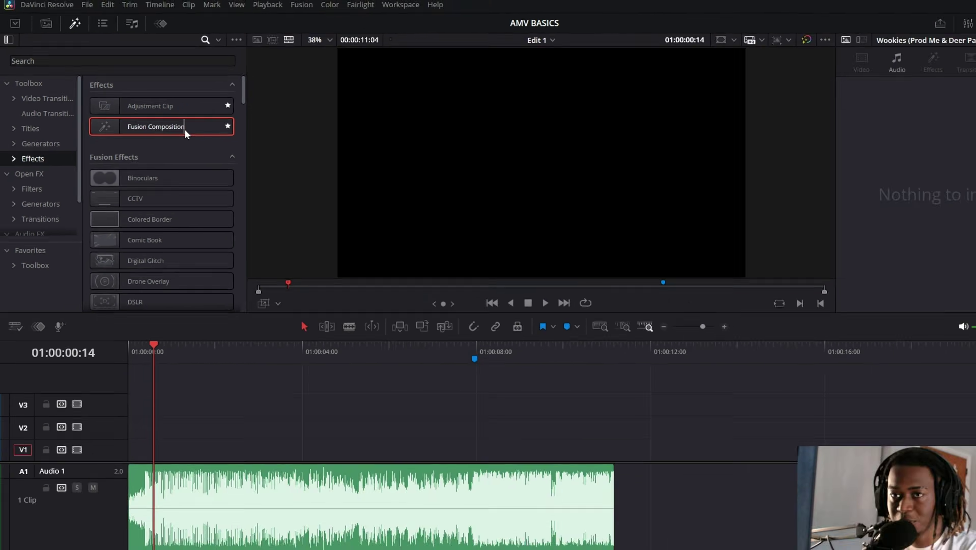
drag(261, 161, 115, 422)
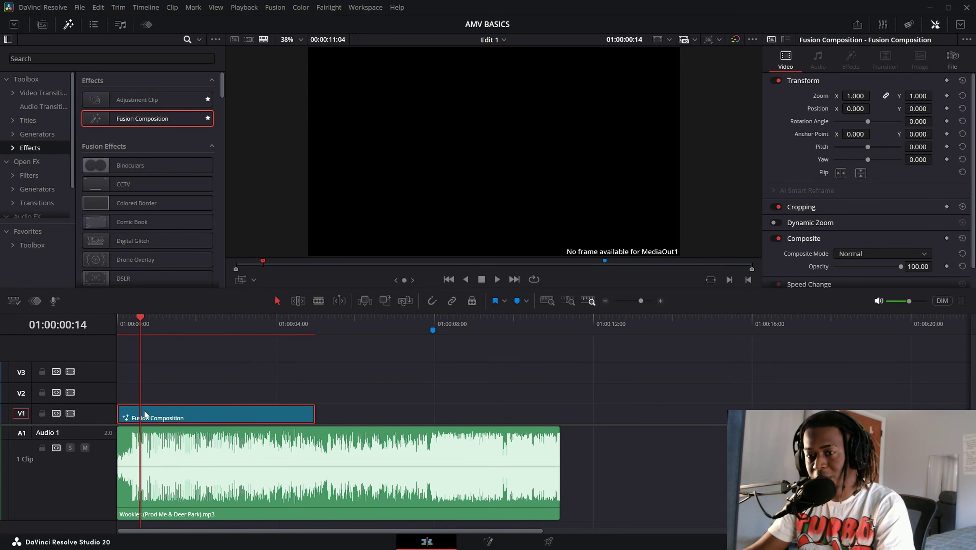
- Try moving the Fusion Composition along V1 and extending its start and end edges
drag(145, 413, 200, 414)
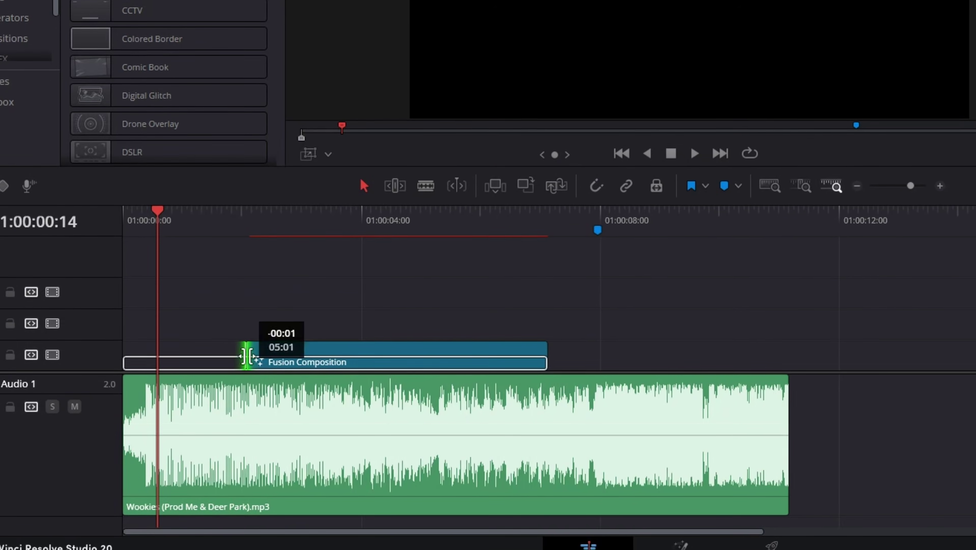
drag(247, 356, 188, 365)
key(ctrl+z)
mouse_move(545, 357)
mouse_down()
mouse_move(654, 350)
mouse_move(558, 352)
mouse_up()
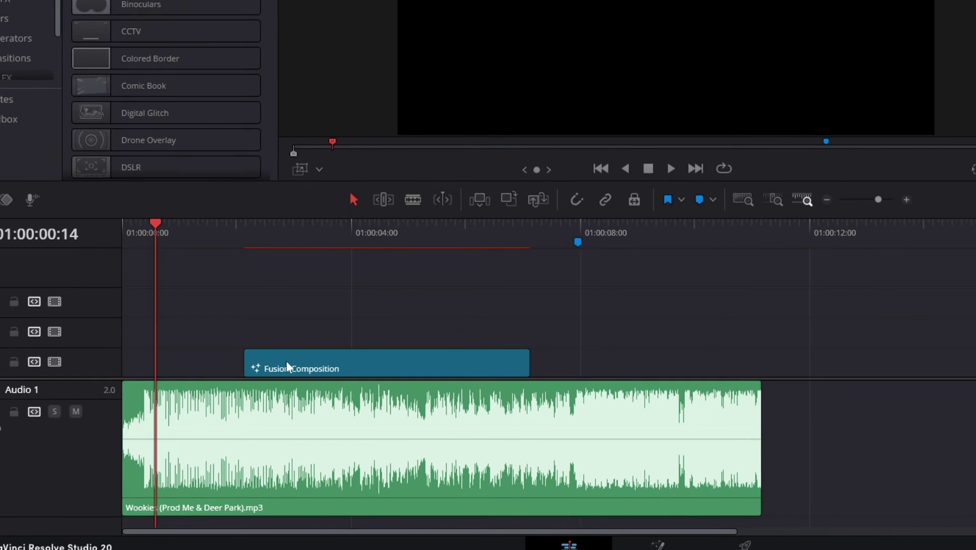
click(286, 362)
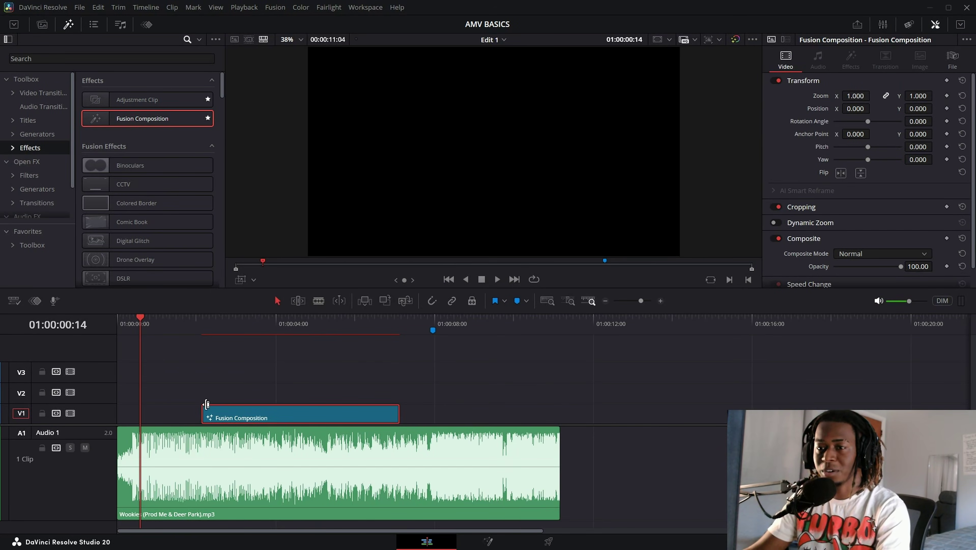
- Reposition the Fusion Composition on V1 and stagger a second one above it on V2
click(208, 413)
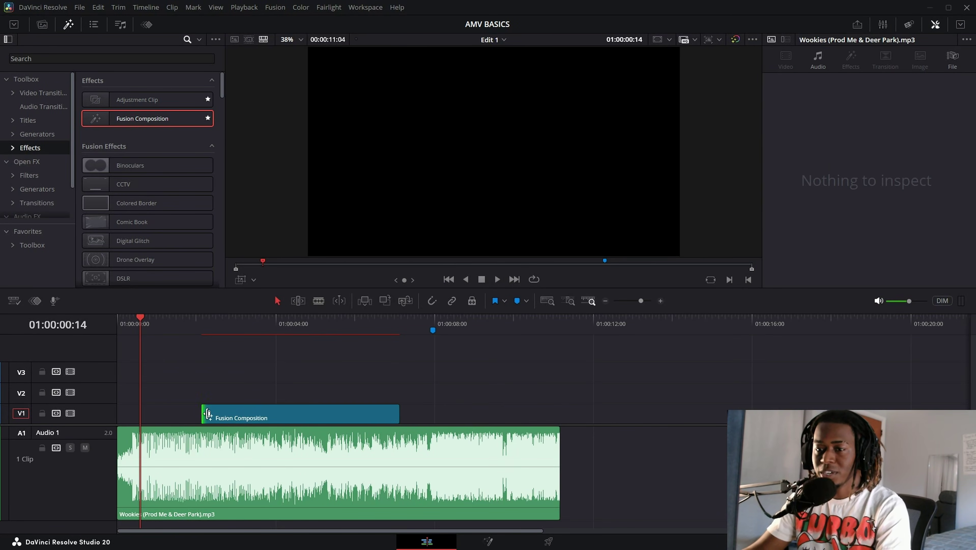
click(182, 330)
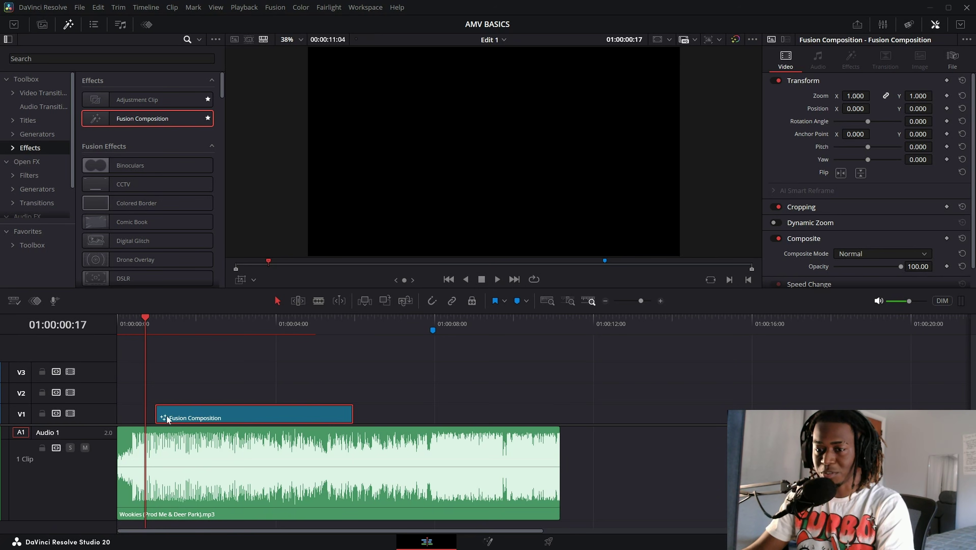
drag(161, 415, 195, 424)
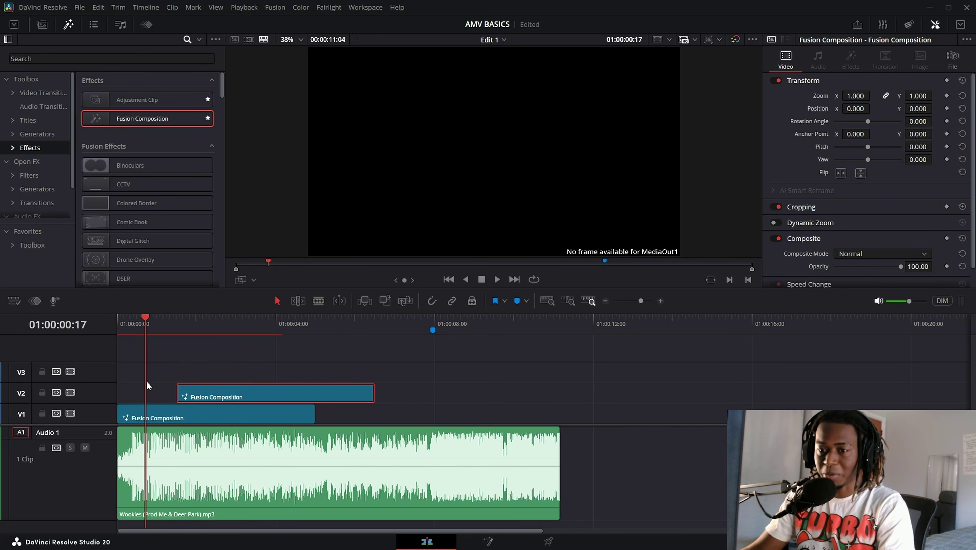
drag(238, 396, 270, 394)
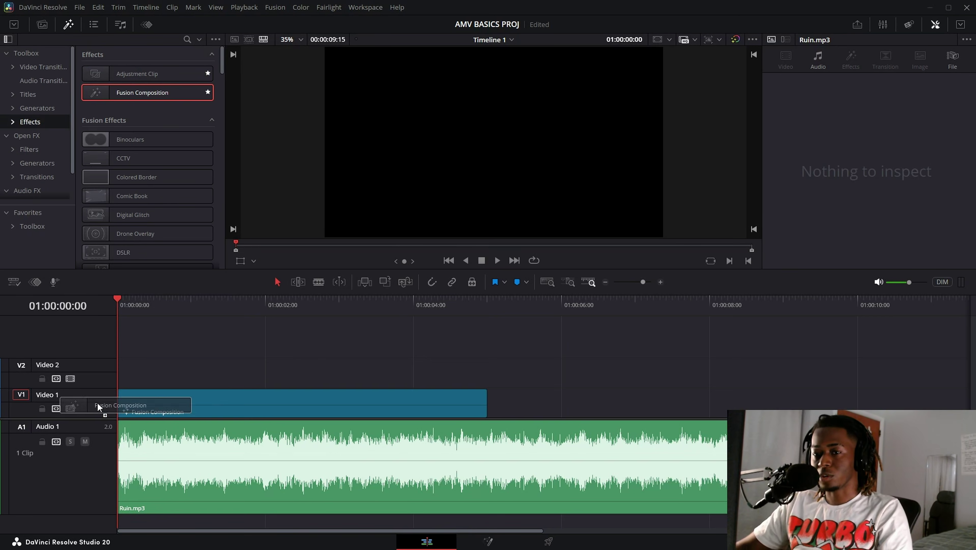
- Place a Fusion Composition at the start of Video 1 in Timeline 1 and lay a row of shorter copies on Video 2
drag(97, 402, 97, 402)
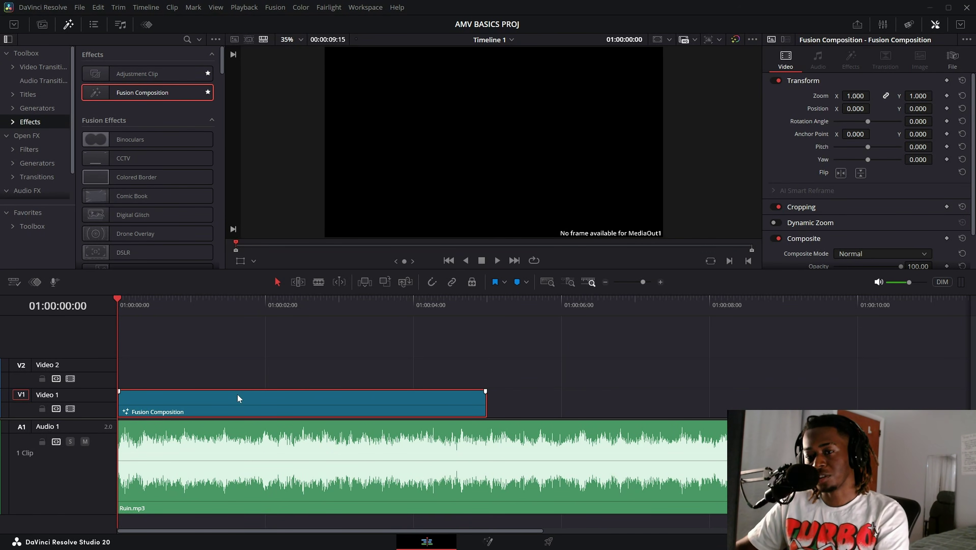
drag(237, 398, 347, 381)
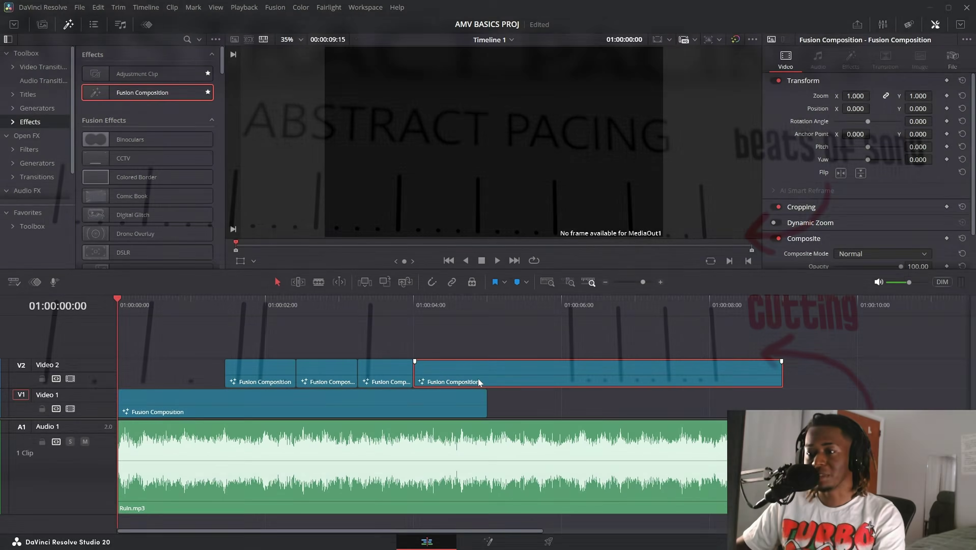
drag(478, 377, 536, 379)
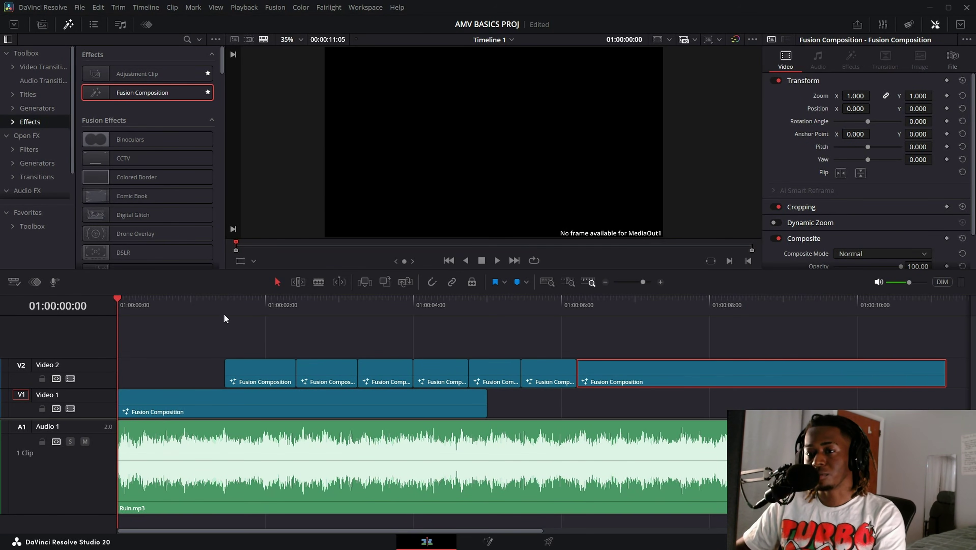
- Select the six short Fusion Compositions on Video 2, scrub over them, and undo the last timeline edit
drag(225, 318, 558, 373)
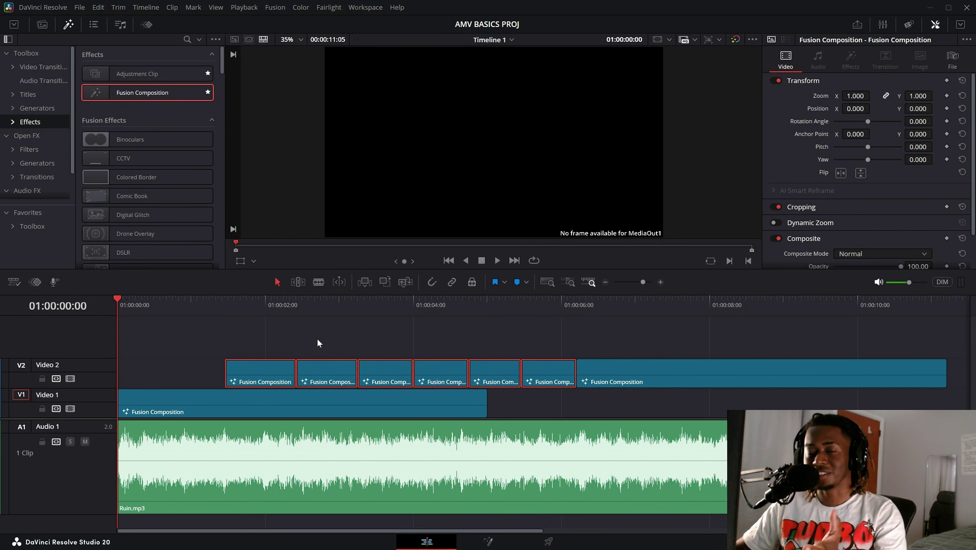
drag(282, 300, 298, 301)
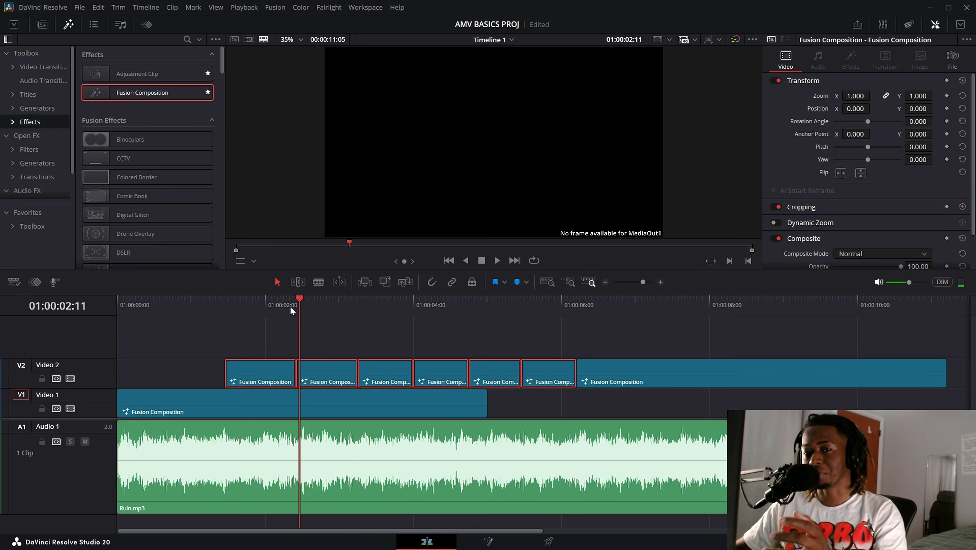
key(ctrl+z)
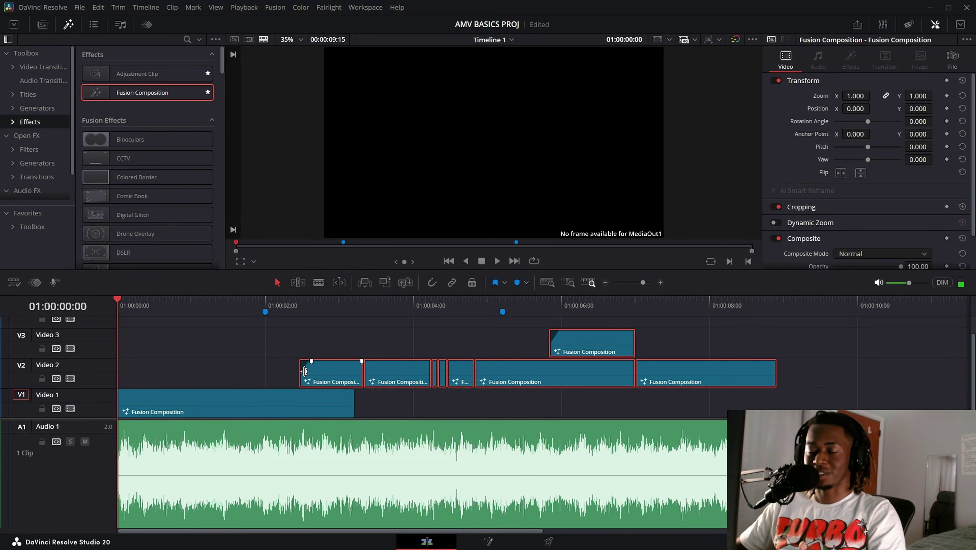
- Select the staggered Fusion Compositions on Video 2 and Video 3 to review their cut pacing
click(339, 345)
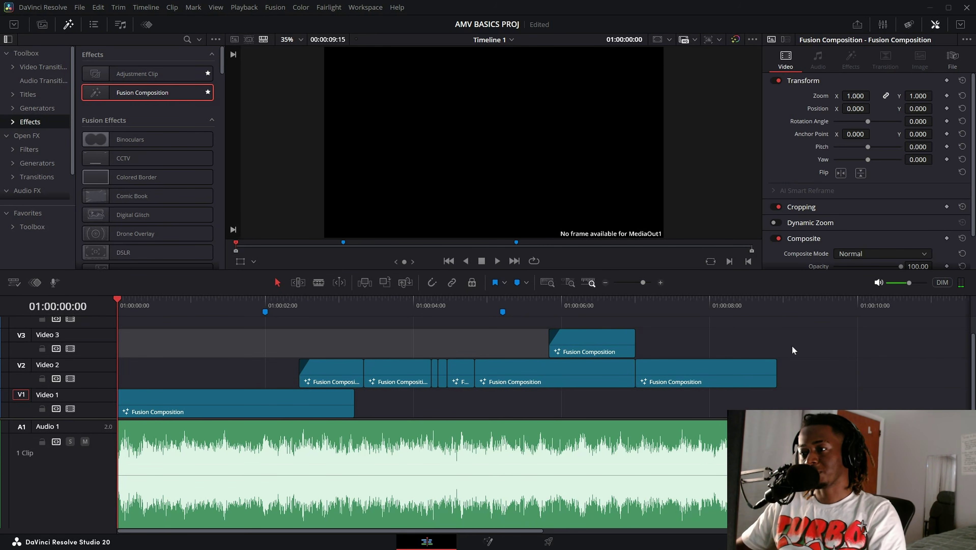
drag(765, 342, 225, 379)
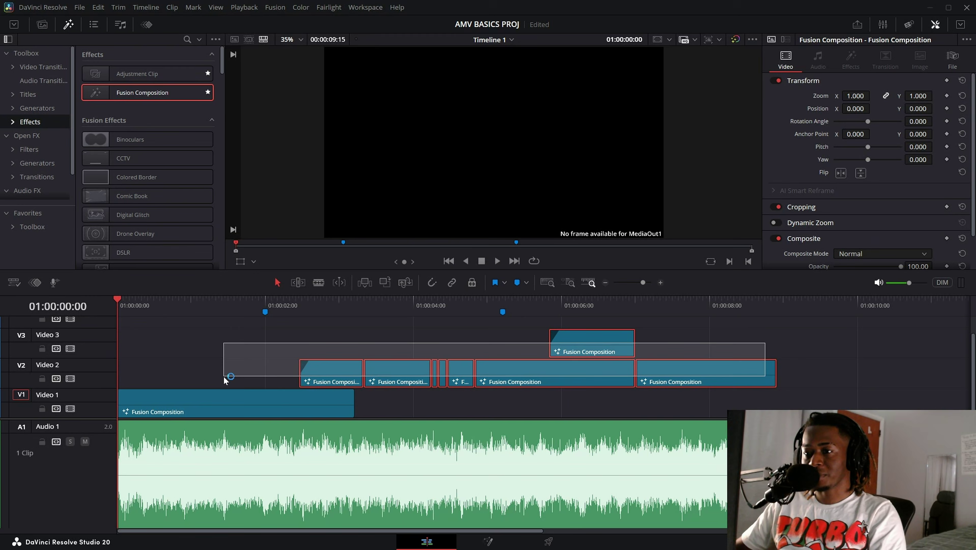
click(225, 379)
drag(158, 342, 763, 408)
- Open the Video 1 Fusion Composition on the Fusion page and connect a new Background node to MediaOut1
click(199, 396)
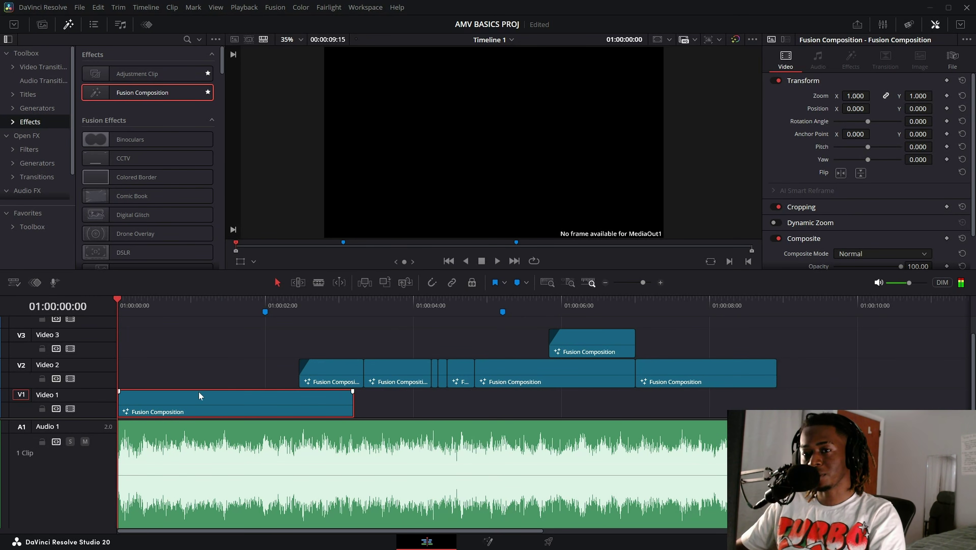
key(shift+5)
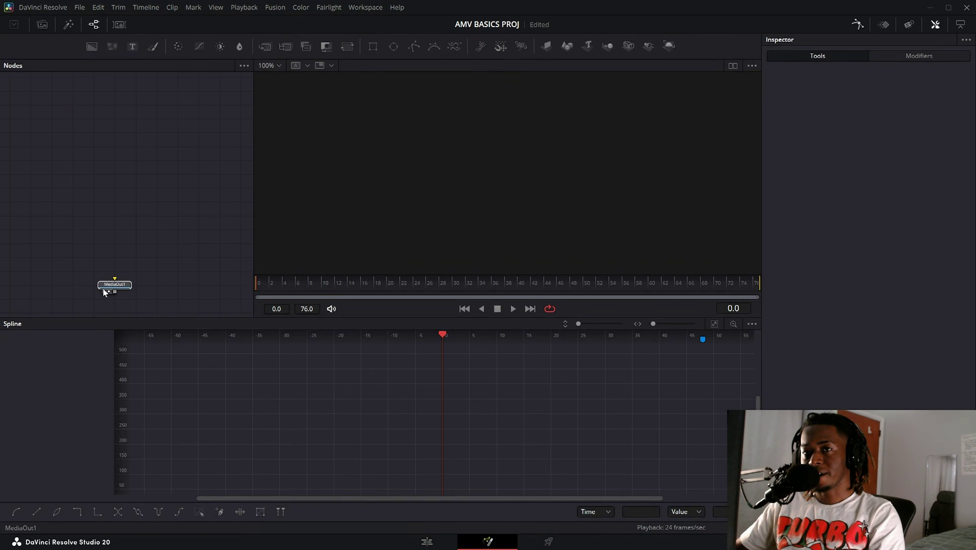
click(91, 47)
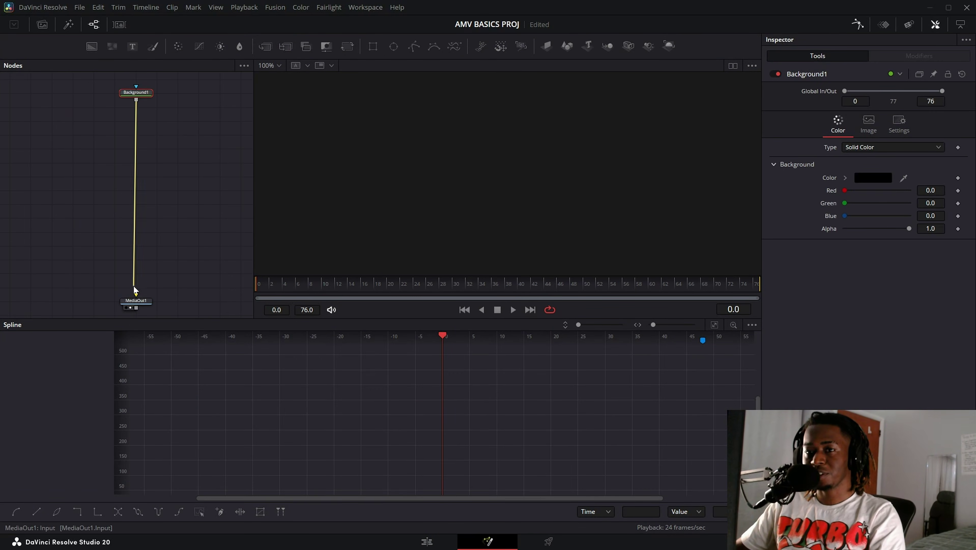
drag(134, 289, 136, 295)
- Switch to Discord and browse the precuts and other-servers channels for anime clip sources
key(alt+tab)
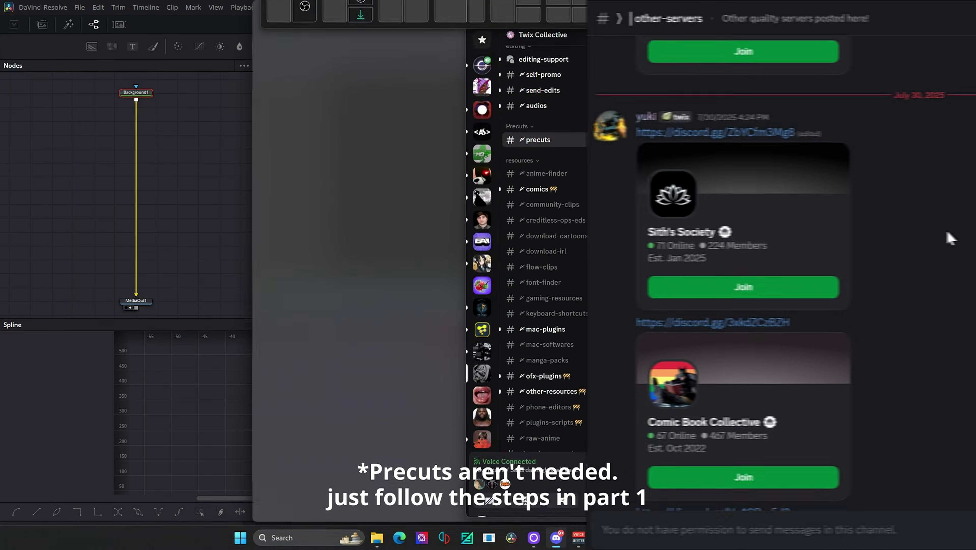
scroll(863, 246, down, 6)
scroll(834, 342, down, 10)
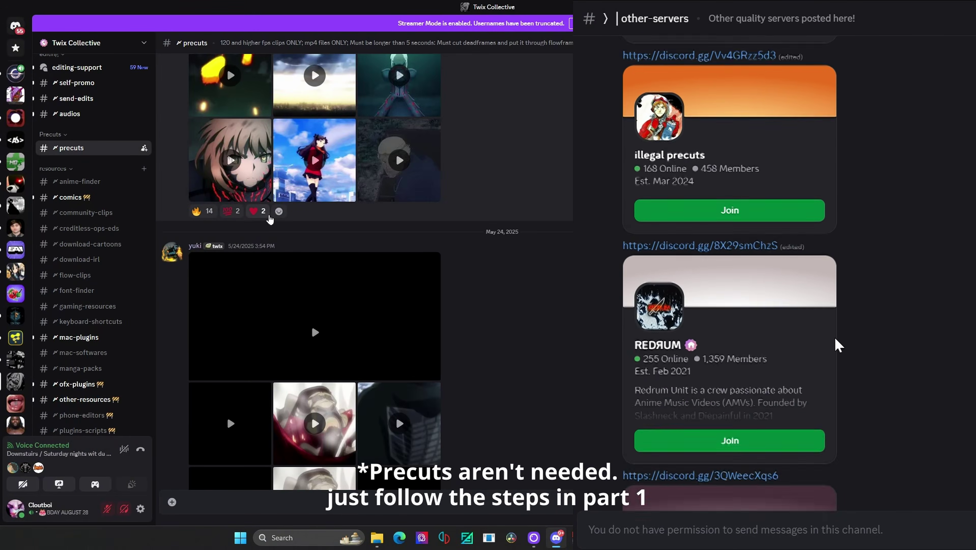
scroll(835, 339, down, 10)
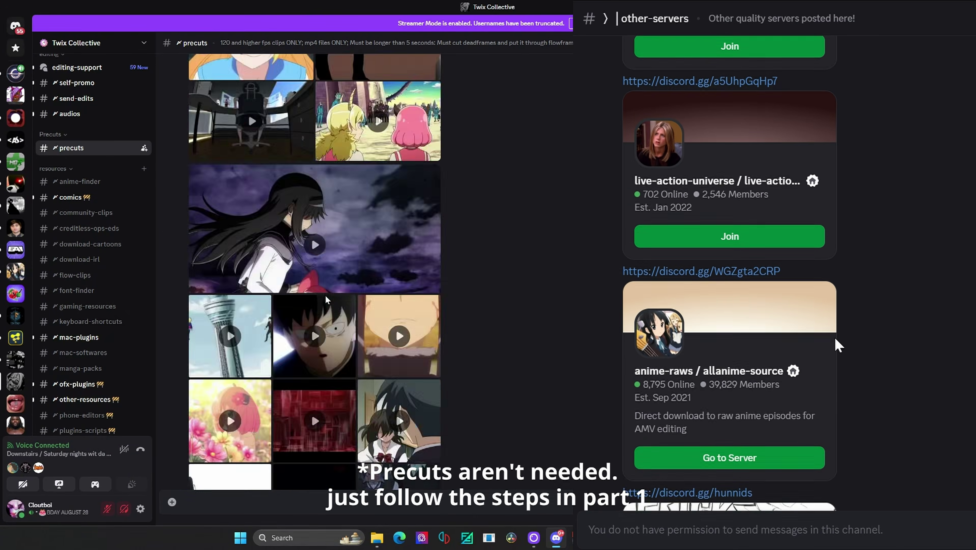
scroll(837, 345, down, 10)
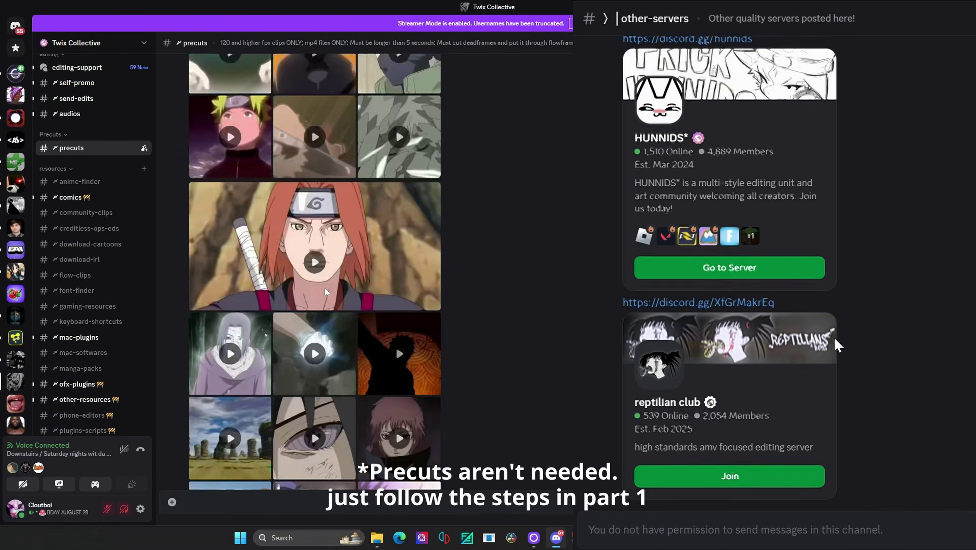
- Browse the shared Precuts Anime folder in Google Drive and the Discord other-servers channel for clip sources
scroll(838, 344, down, 10)
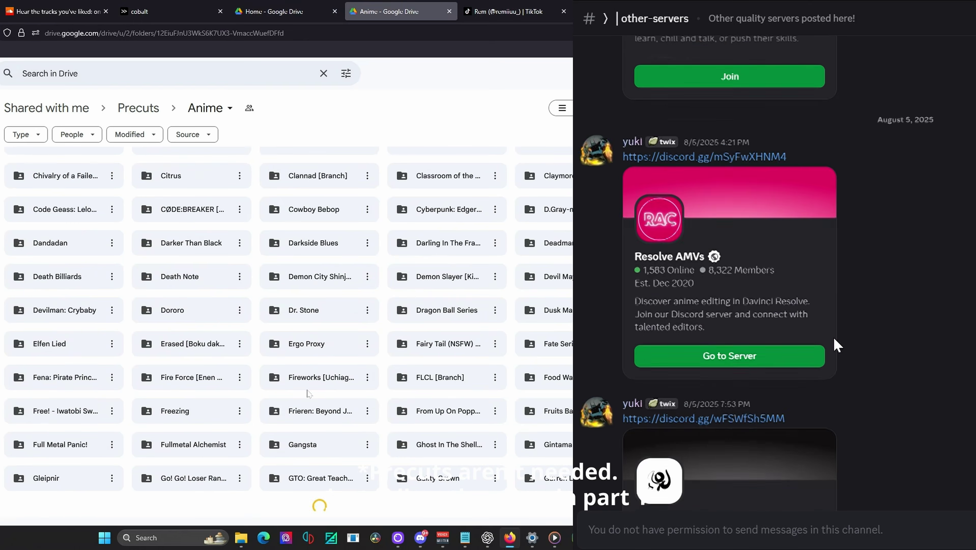
scroll(837, 344, down, 10)
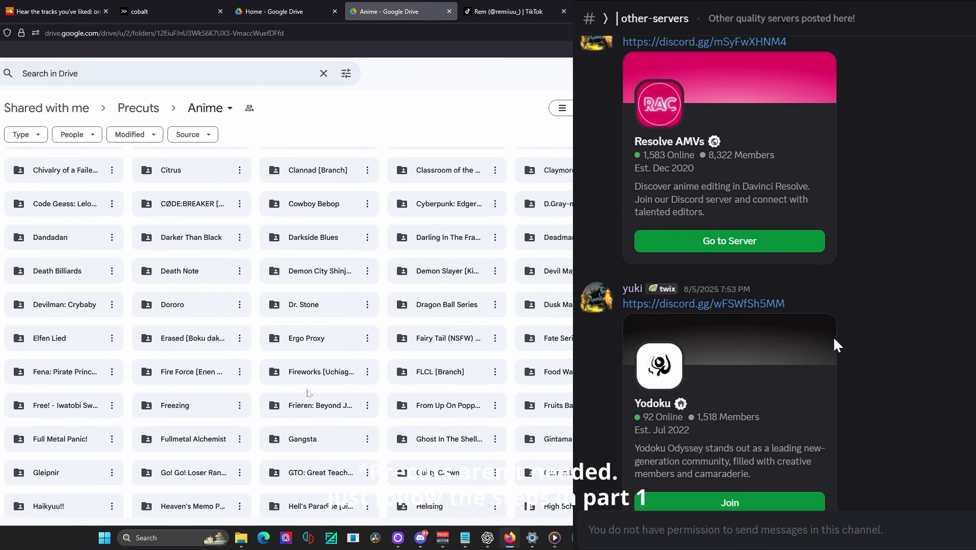
scroll(837, 345, down, 10)
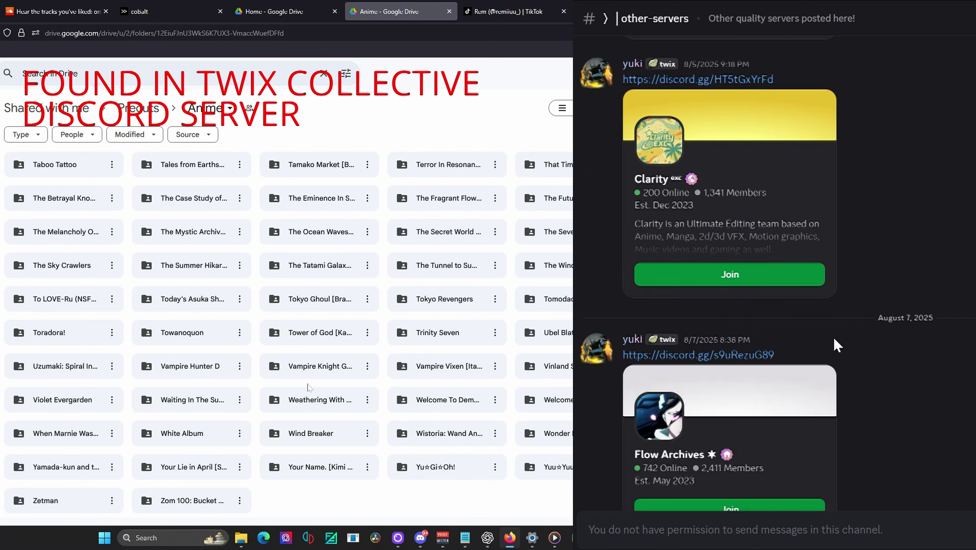
scroll(837, 345, down, 10)
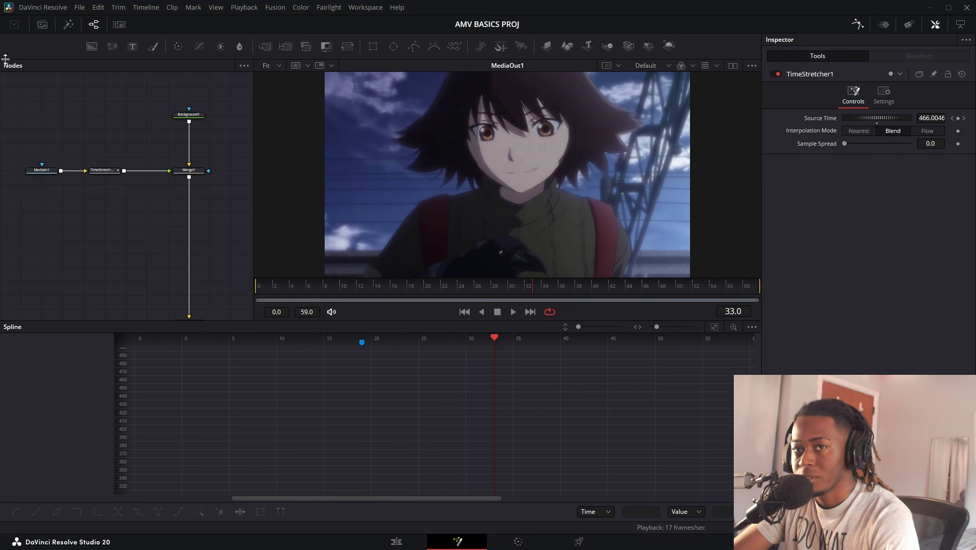
- Switch to DaVinci Resolve and select the MediaIn1, TimeStretcher1, Background1 and Merge1 nodes to review the chain
drag(8, 76, 240, 306)
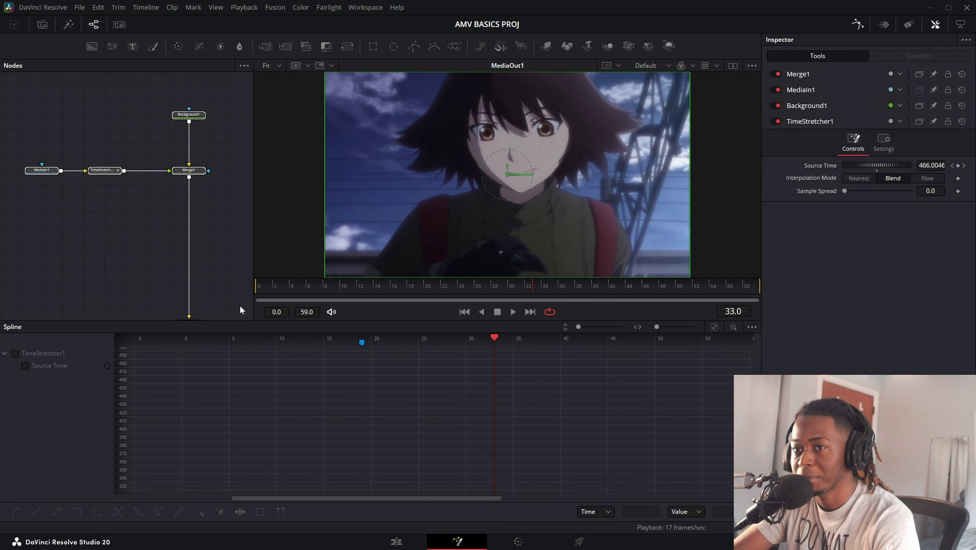
click(98, 133)
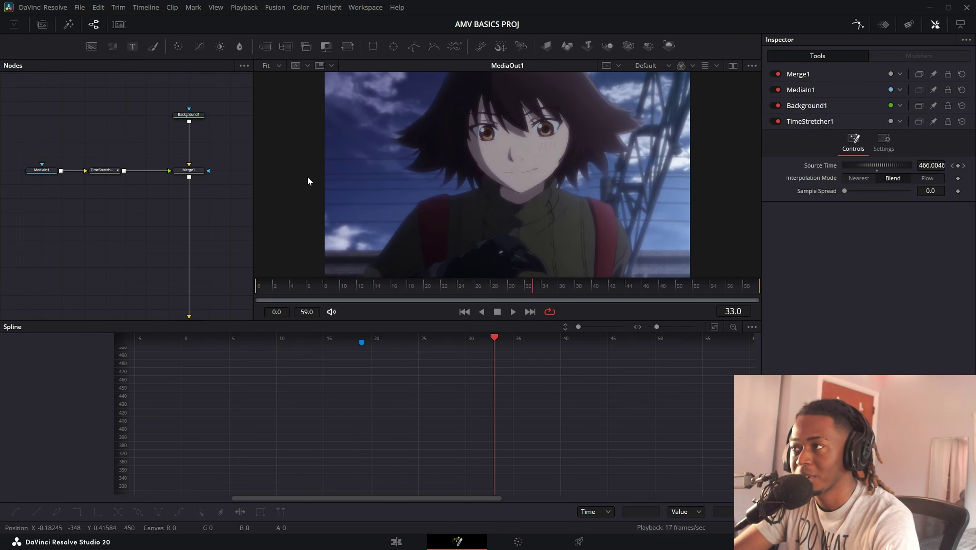
- Show the TimeStretcher1 Source Time curve in an enlarged Spline Editor and select its keyframes
click(853, 28)
click(854, 28)
click(854, 28)
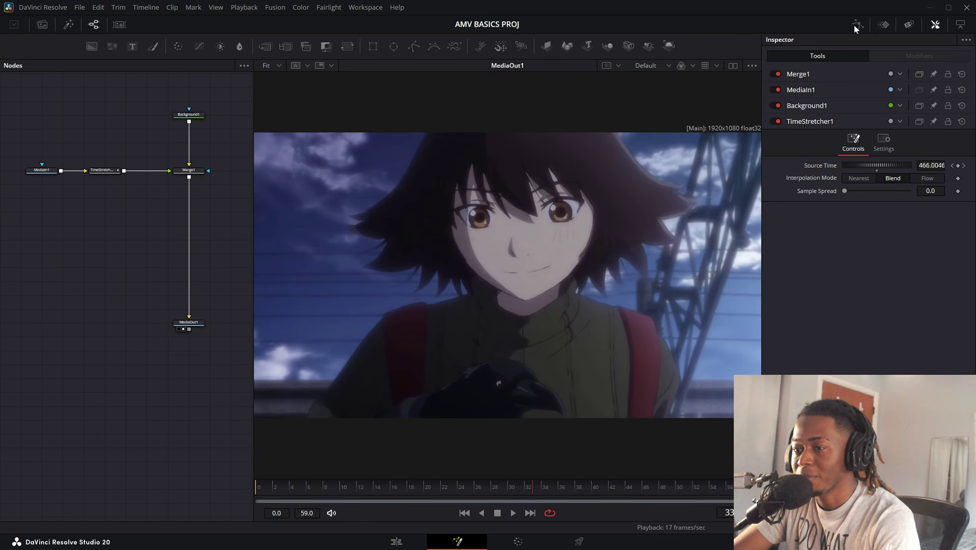
click(854, 29)
drag(244, 322, 244, 222)
click(99, 171)
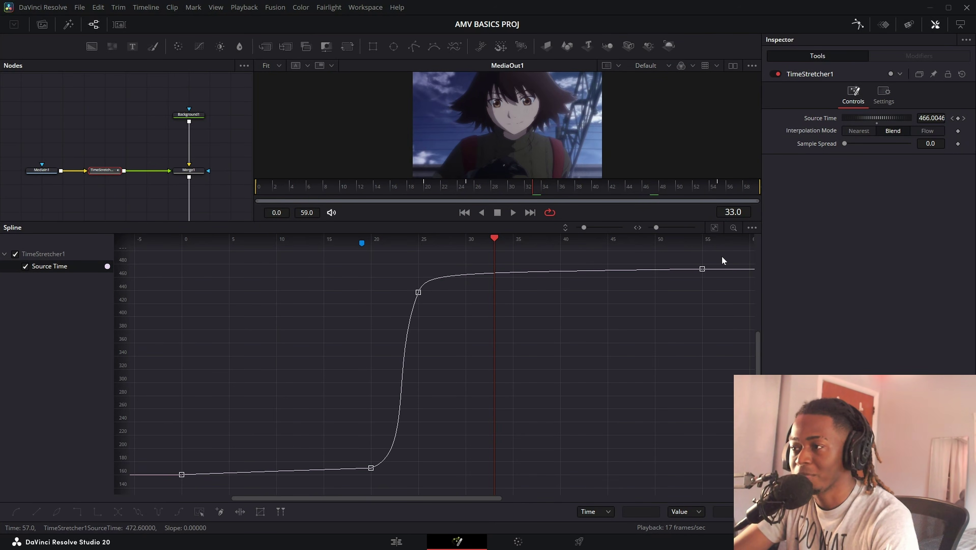
drag(722, 255, 160, 495)
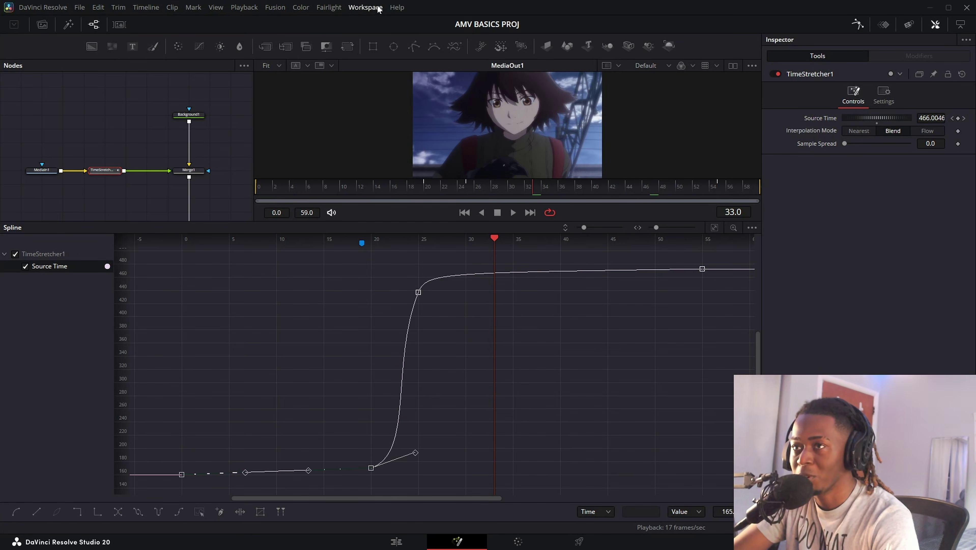
- Open the User Interface section of Fusion Settings and save it with a grab distance of 20 pixels
click(297, 32)
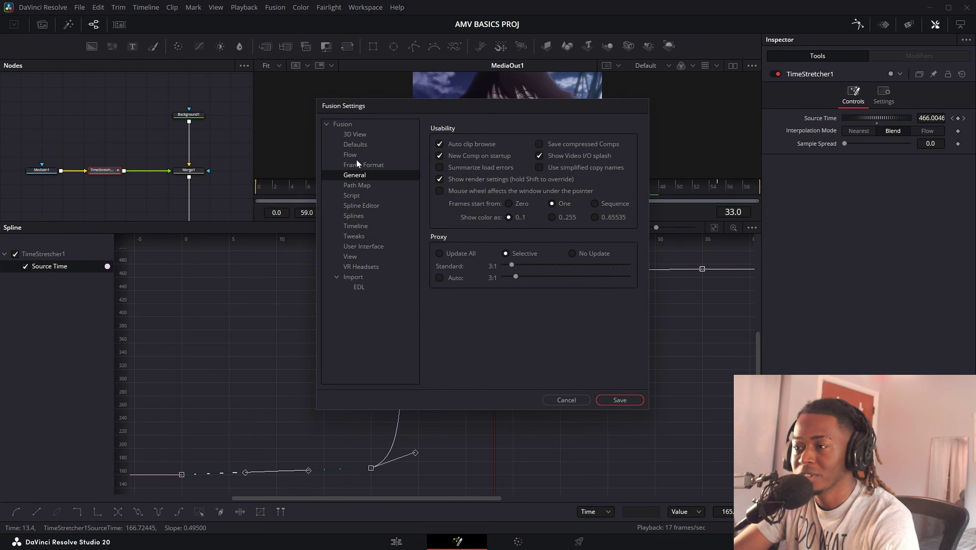
click(354, 246)
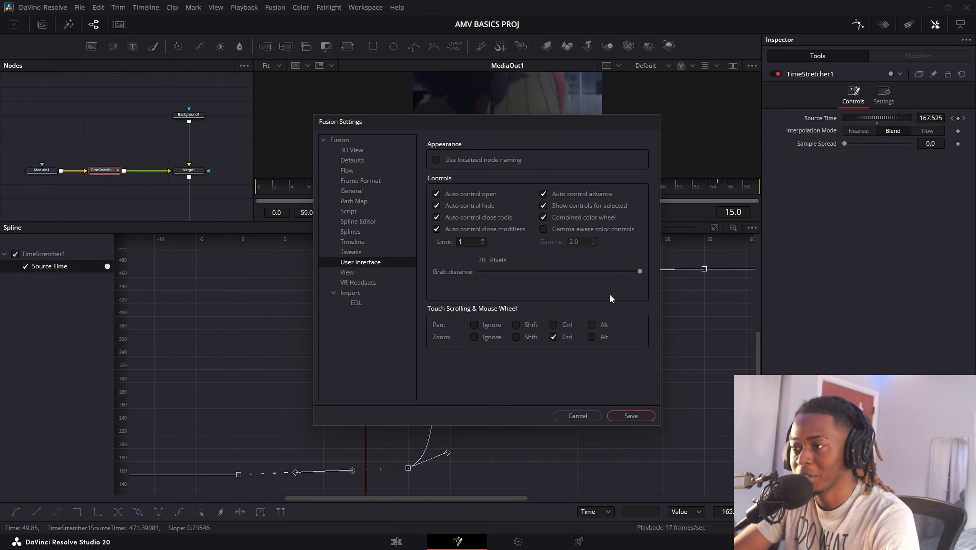
click(632, 416)
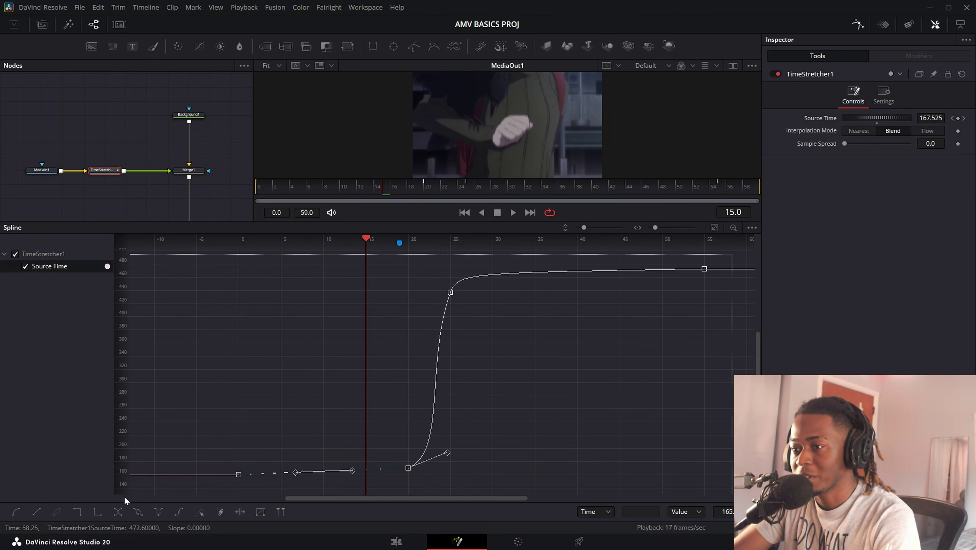
- Pick the Source Time keyframe at frame 25 and shrink the Spline Editor to enlarge the viewer
click(420, 295)
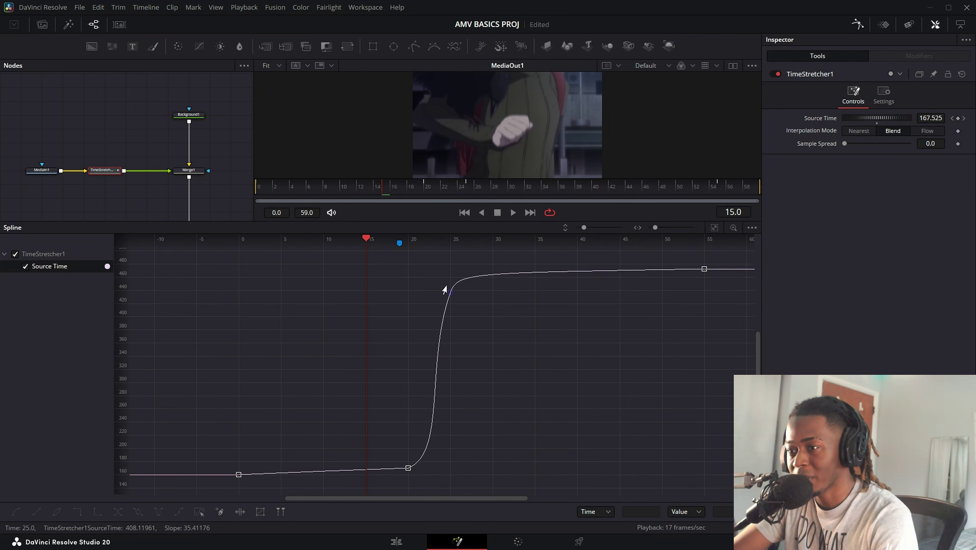
drag(426, 220, 428, 361)
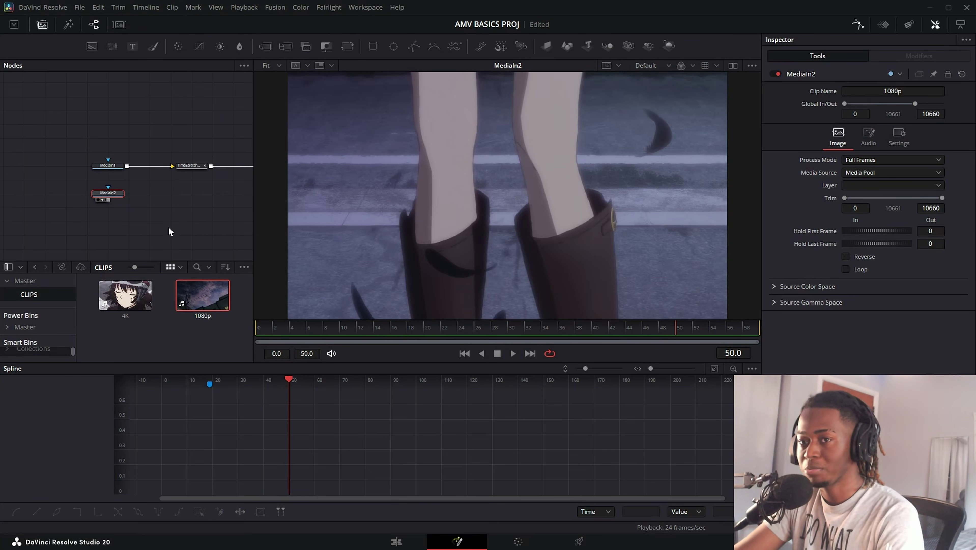
- Search the Fusion tool list for "optic" and close it without adding a tool
click(169, 227)
key(shift+space)
text(optic)
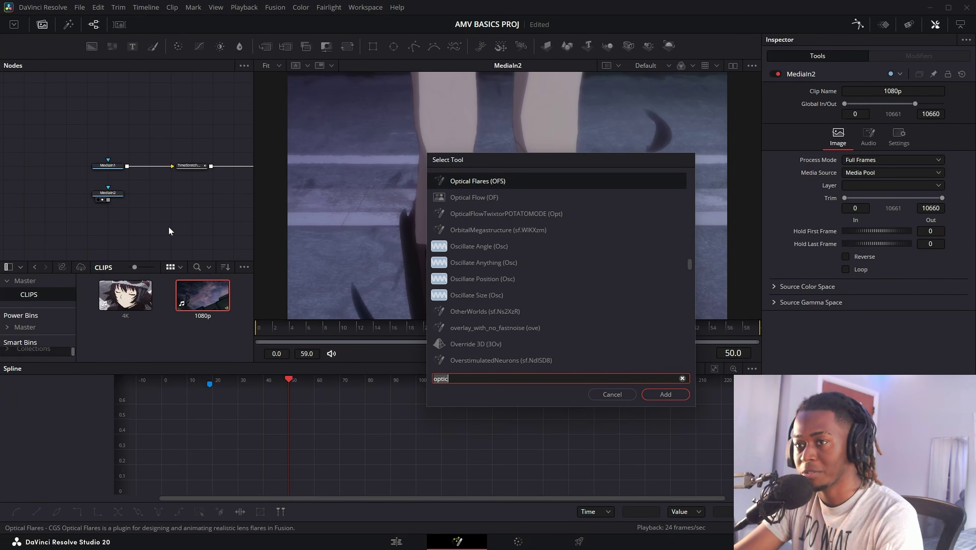
drag(461, 161, 410, 162)
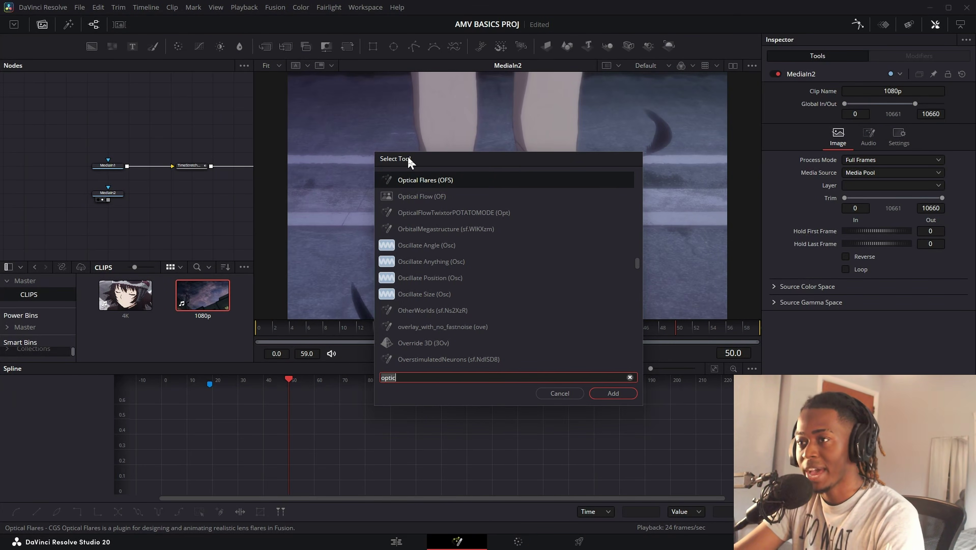
key(Escape)
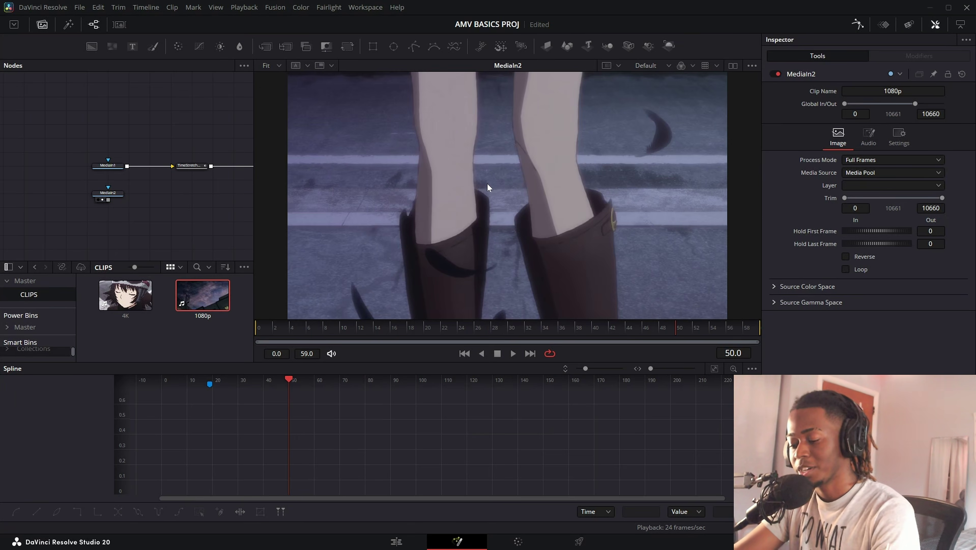
key(shift+space)
key(Escape)
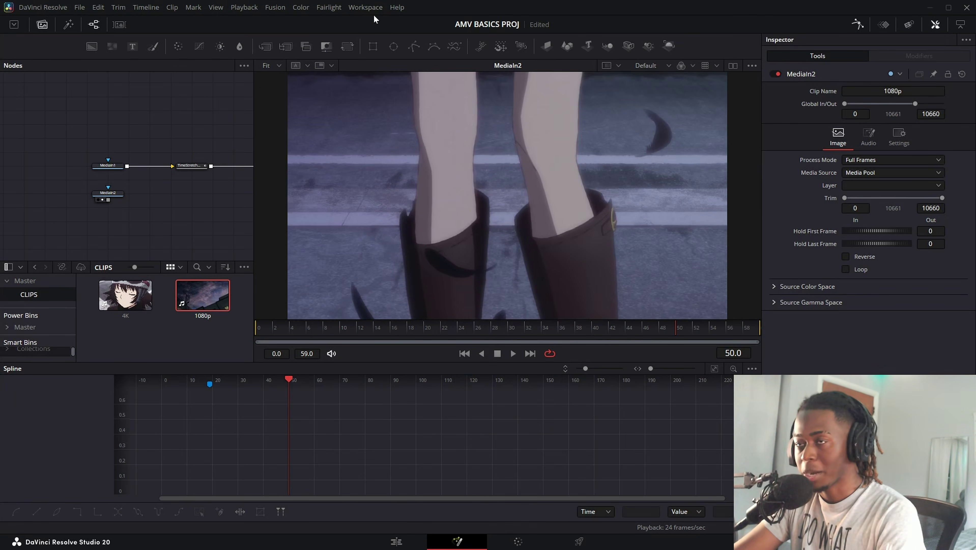
- Open the Reactor package manager from the workspace scripts and search it for "nuke2"
click(373, 6)
mouse_move(401, 332)
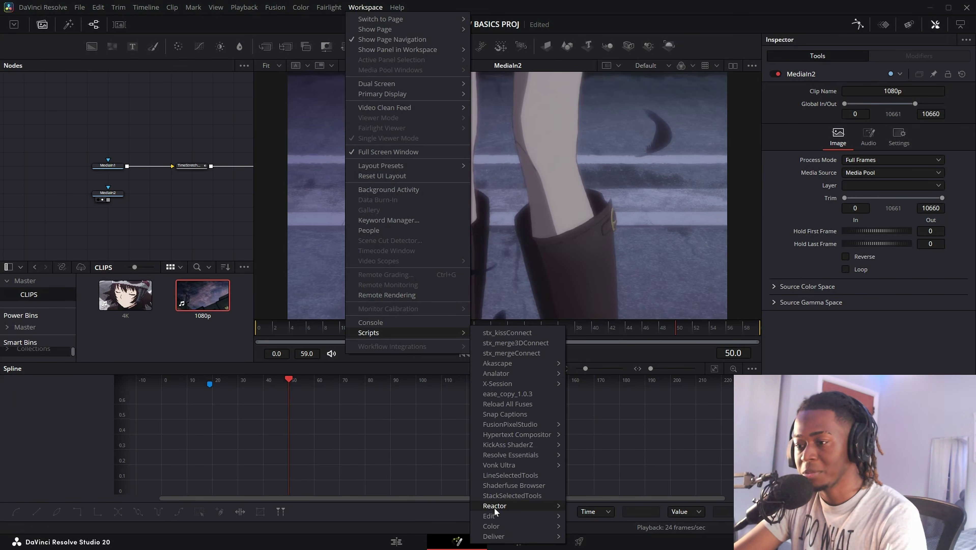
click(612, 530)
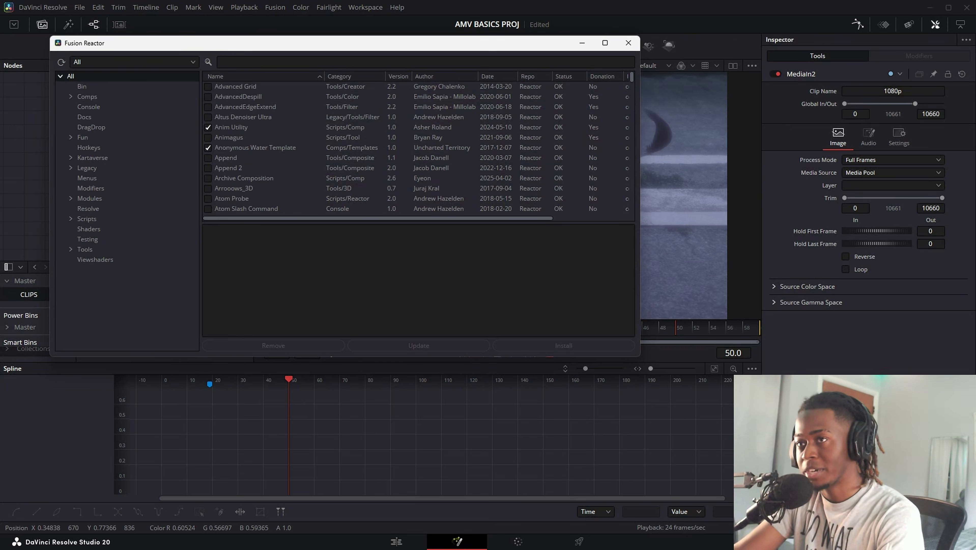
text(nuke2)
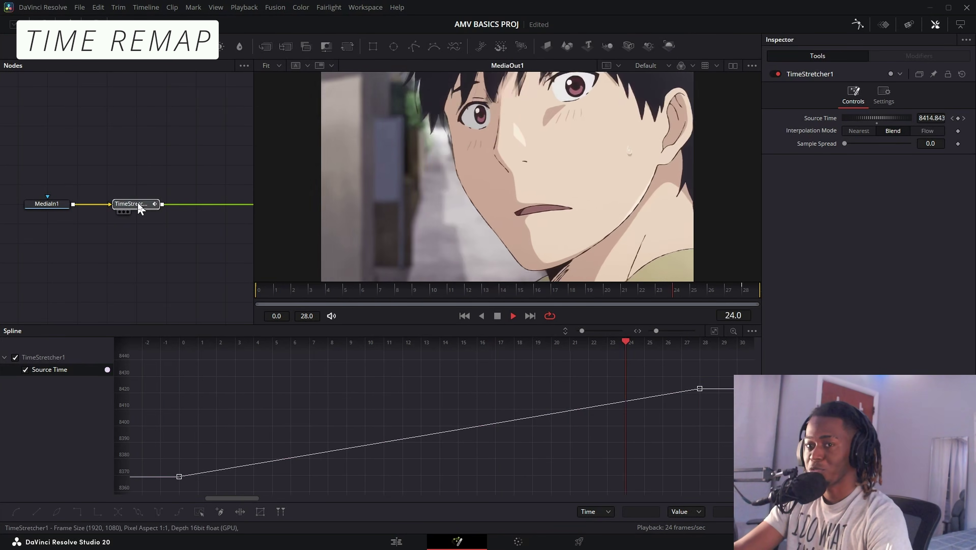
- Hide and reshow the Spline Editor for the TimeStretcher1 node
click(857, 25)
click(857, 25)
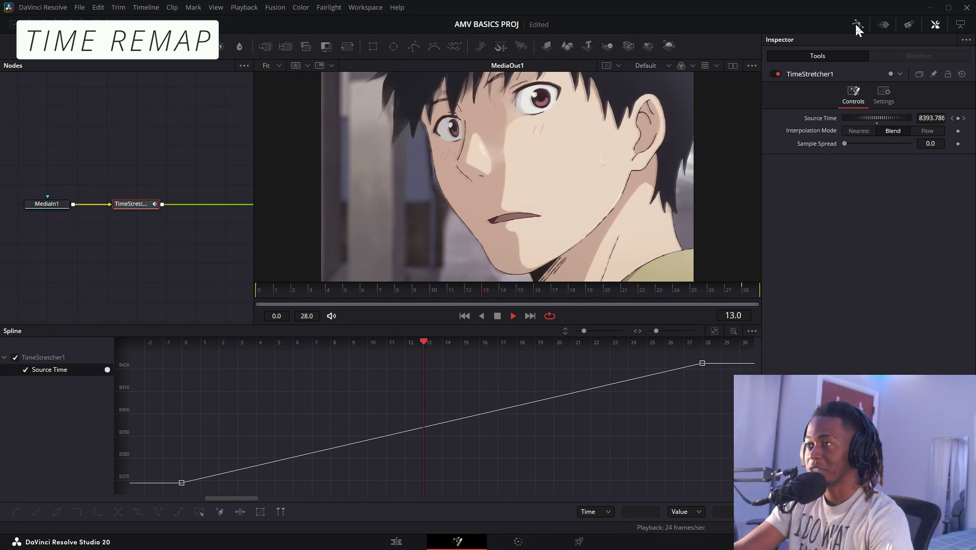
click(856, 26)
click(856, 25)
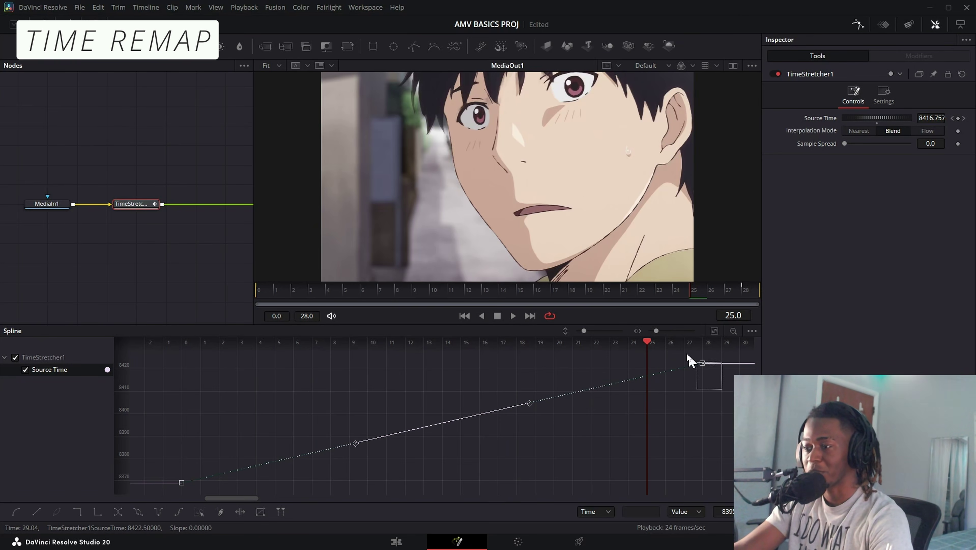
- Select the Source Time keyframes at frames 0 and 28, make them linear, and clear the selection
drag(690, 360, 691, 362)
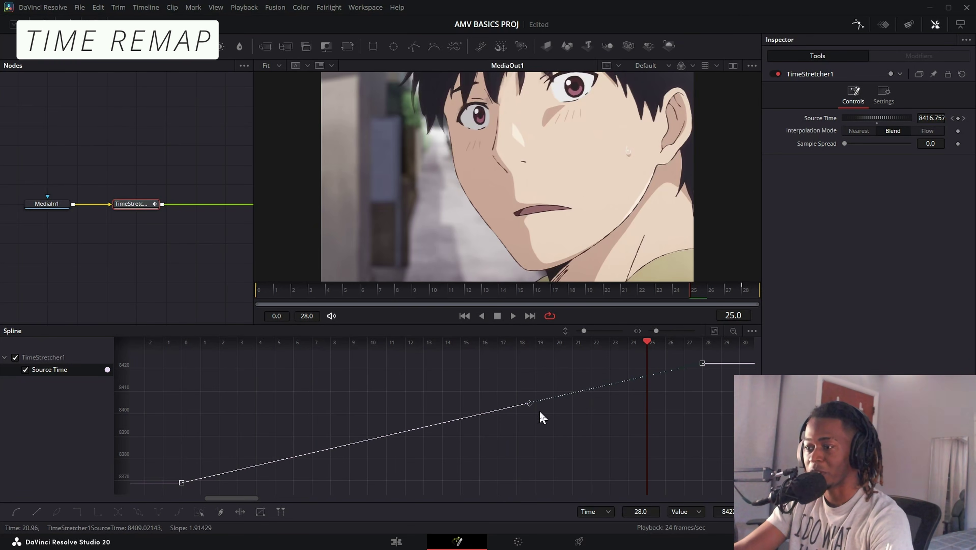
click(181, 483)
key(ctrl+a)
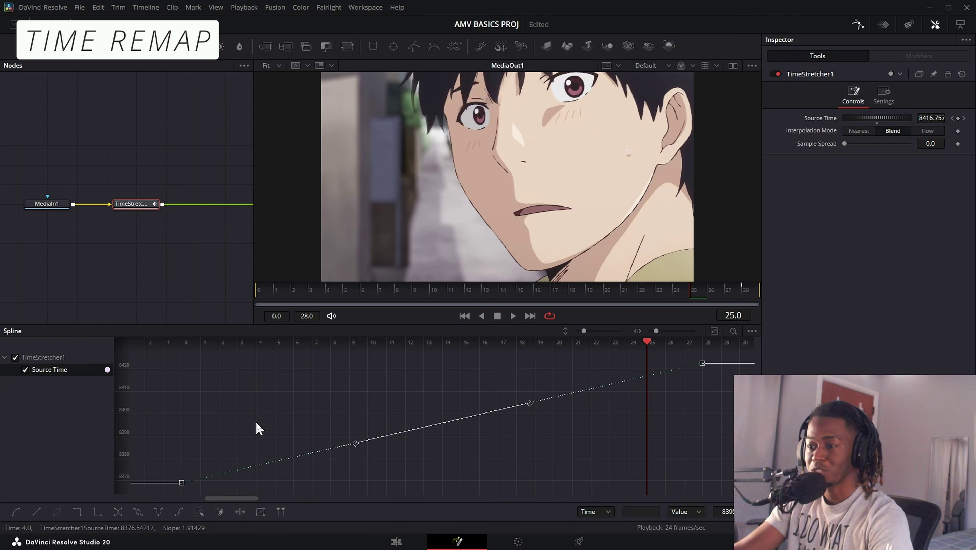
drag(529, 407, 286, 379)
key(l)
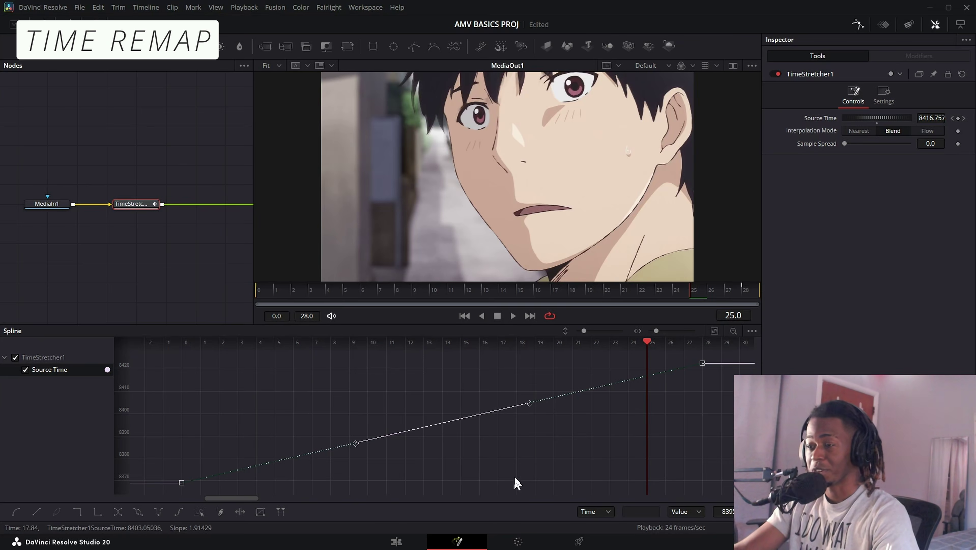
click(605, 412)
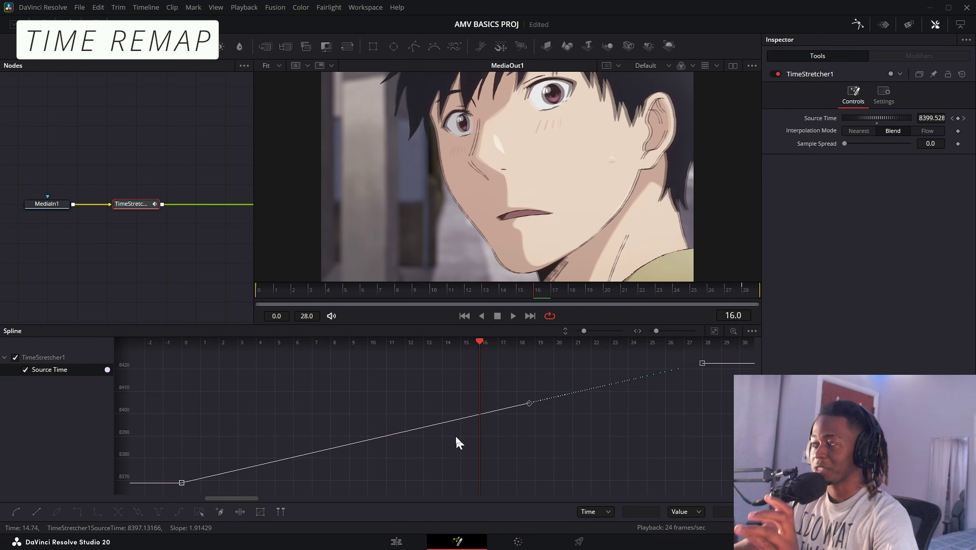
click(455, 466)
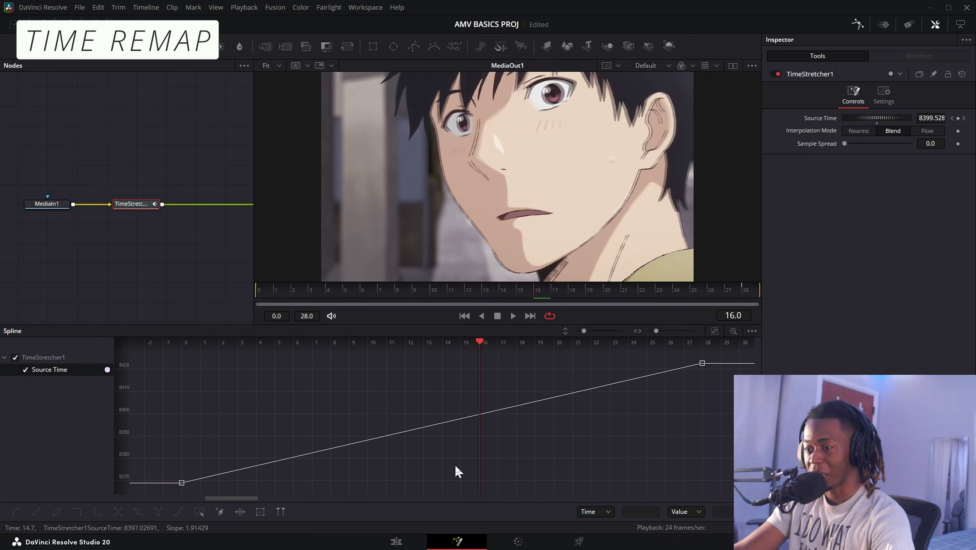
- Smooth all the Source Time keyframes and play the clip to check the eased time remap
key(ctrl+a)
key(s)
key(space)
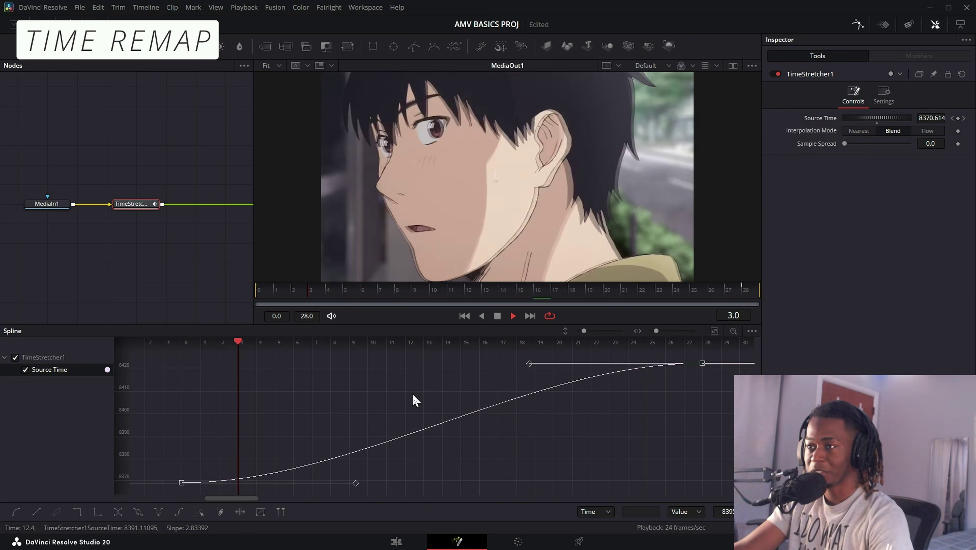
key(space)
- Turn off auto smooth for Splines in Fusion Settings and save the change
click(274, 8)
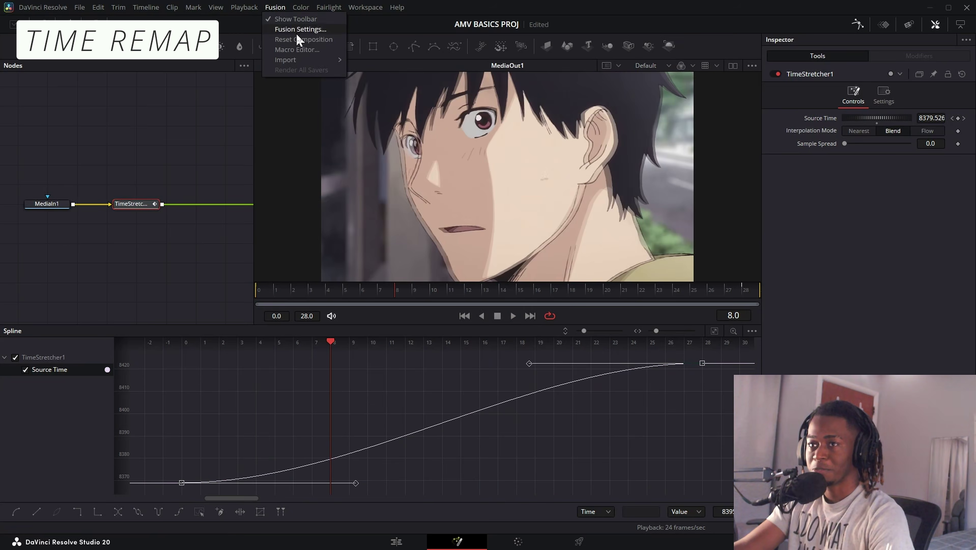
click(296, 30)
click(358, 231)
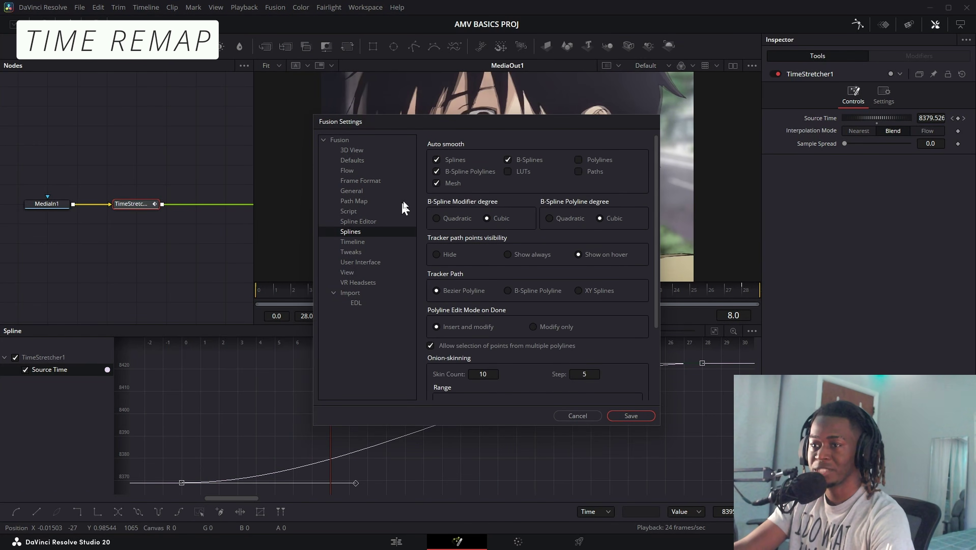
click(437, 160)
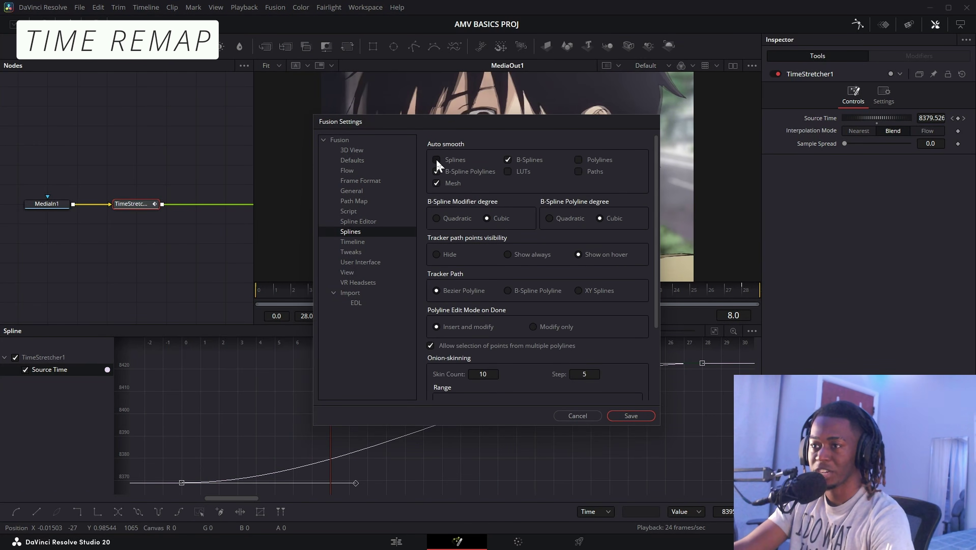
click(630, 416)
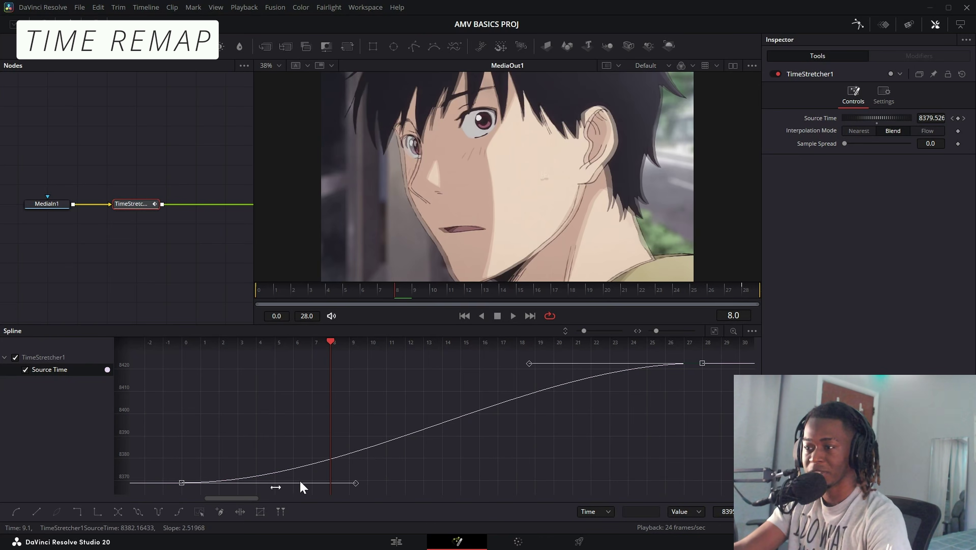
- Try reshaping the first Source Time keyframe's handle, undo it, and play the clip from frame 3
drag(349, 488, 205, 382)
key(ctrl+z)
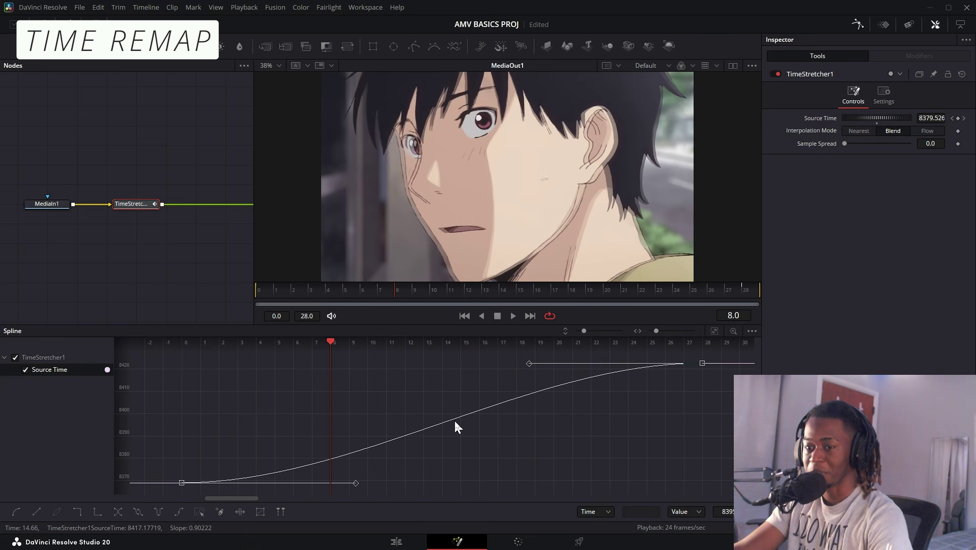
click(239, 343)
key(space)
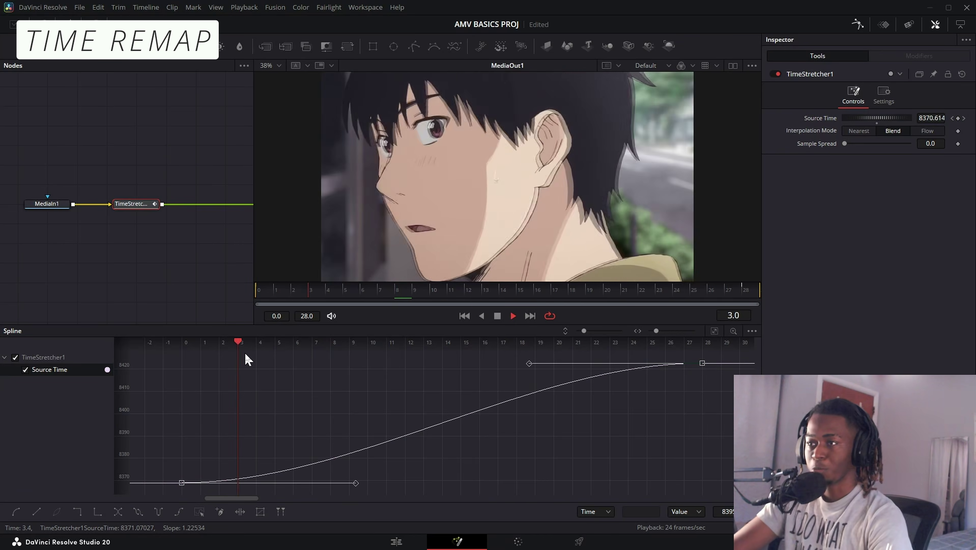
- Return to frame 0, try steepening the first Source Time keyframe's handle and pulling the last keyframe's handle back, and undo the reshaping
key(space)
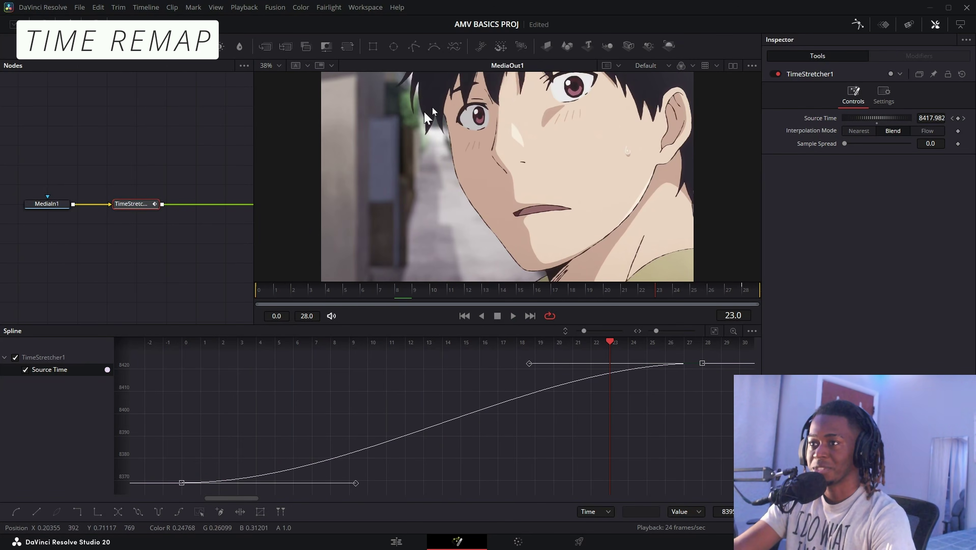
drag(539, 289, 246, 332)
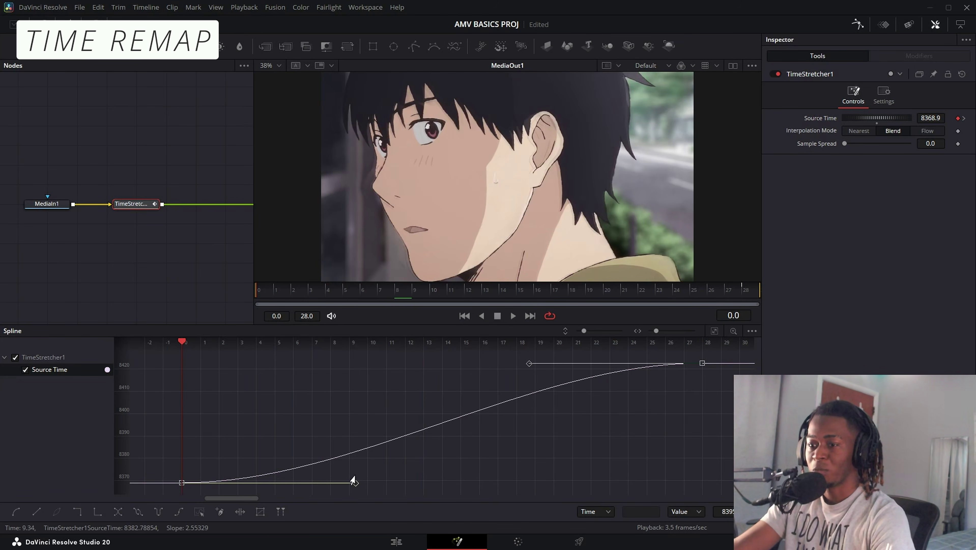
drag(354, 481, 193, 360)
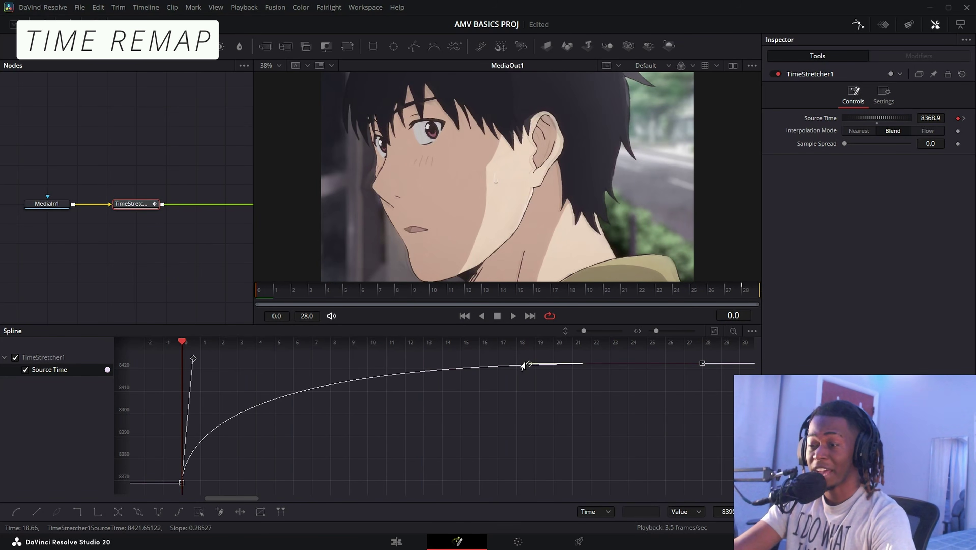
drag(513, 363, 236, 364)
click(591, 291)
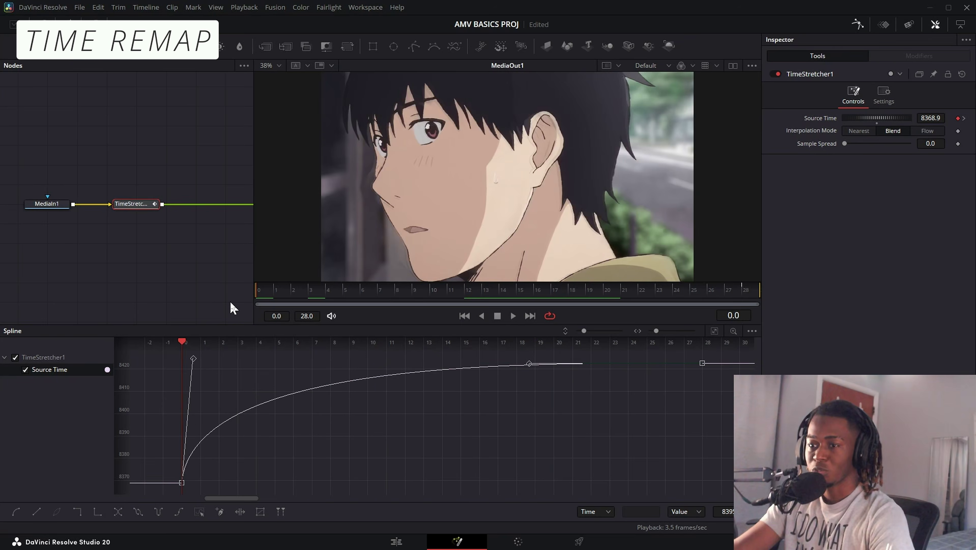
key(ctrl+z)
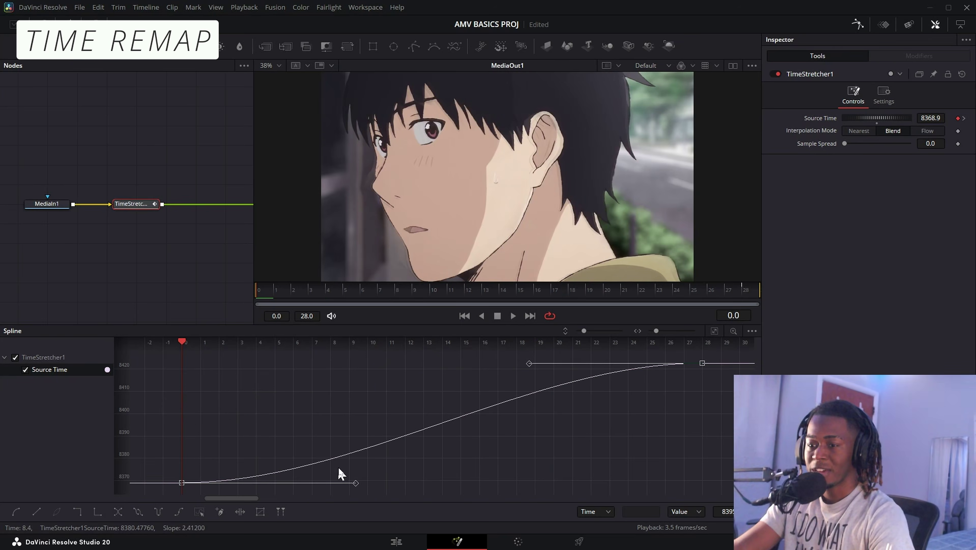
- Pull the first Source Time keyframe's handle steeply upward for a fast start, and check the opening frames through frame 4
key(space)
drag(346, 482, 191, 358)
click(256, 298)
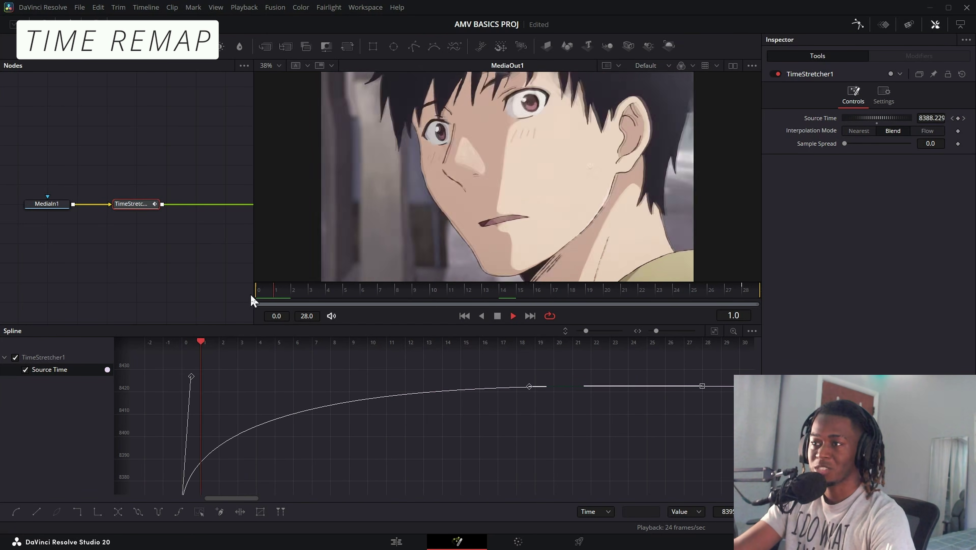
key(space)
drag(262, 297, 340, 310)
click(379, 477)
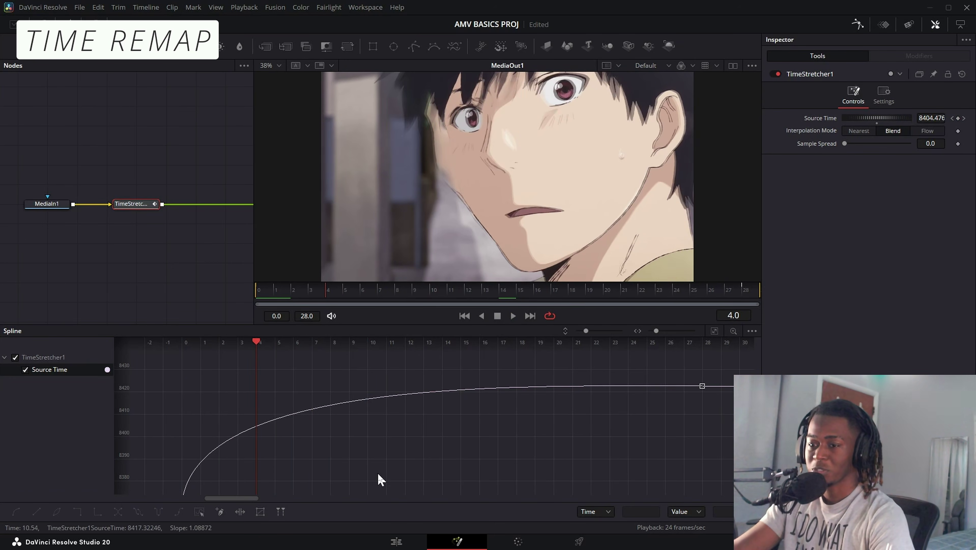
- Show all keyframe handles and extend the last Source Time keyframe's handle back to about frame 6.5
scroll(379, 478, down, 1)
key(ctrl+a)
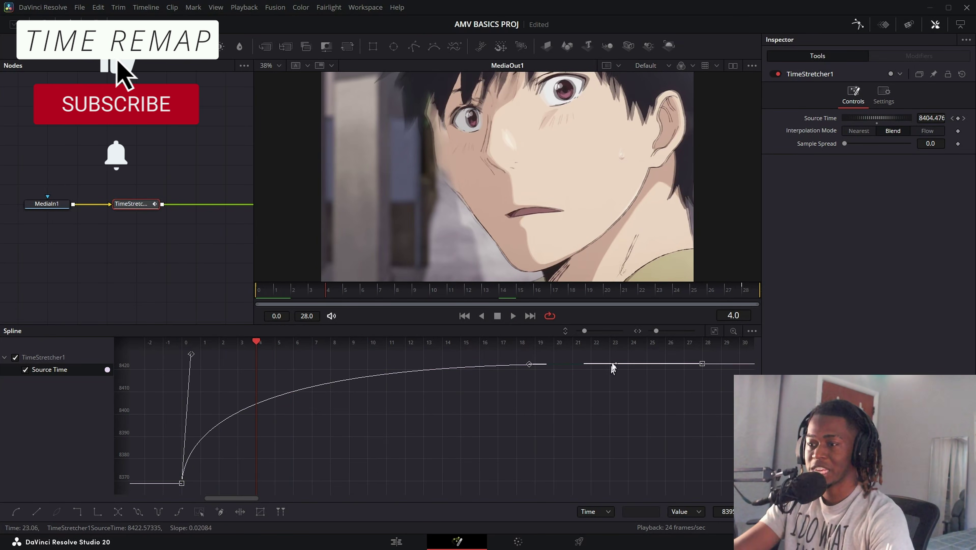
drag(529, 364, 190, 435)
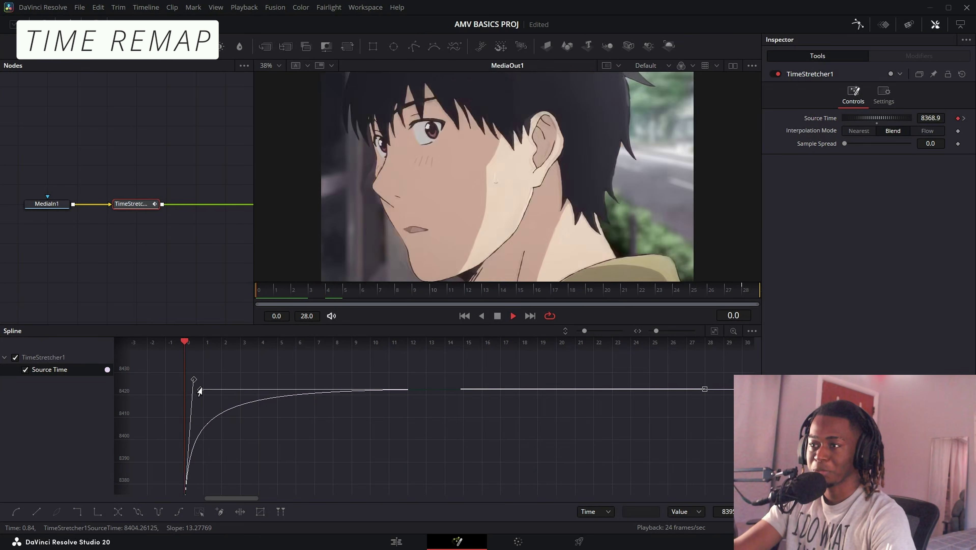
drag(201, 394, 310, 394)
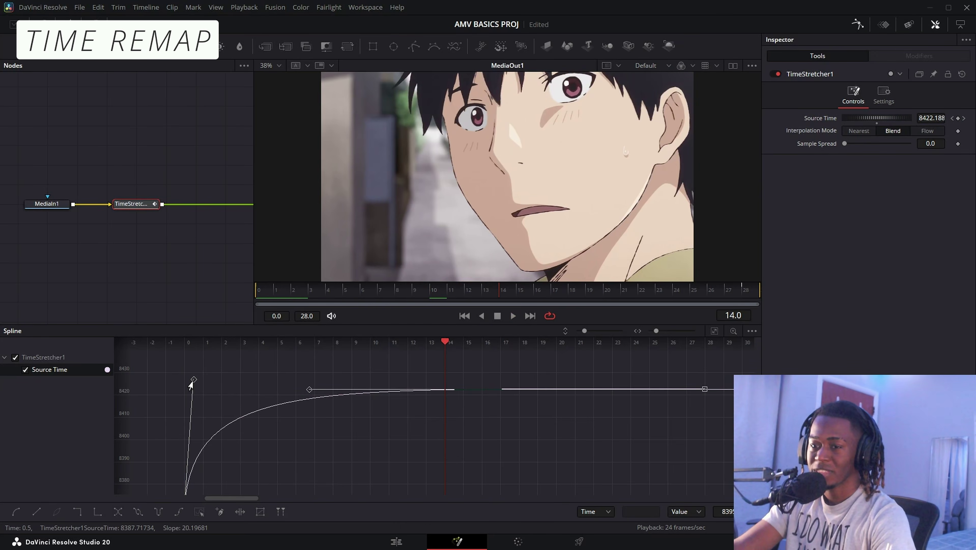
- Lower the first Source Time keyframe's handle slightly and stretch the last keyframe's handle back to about frame 4
drag(191, 386, 190, 404)
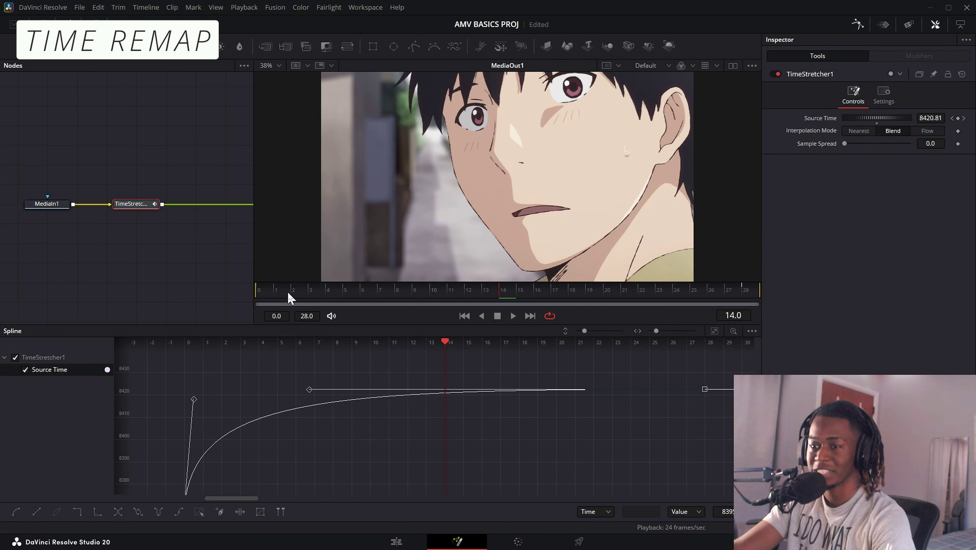
scroll(343, 463, down, 1)
click(343, 463)
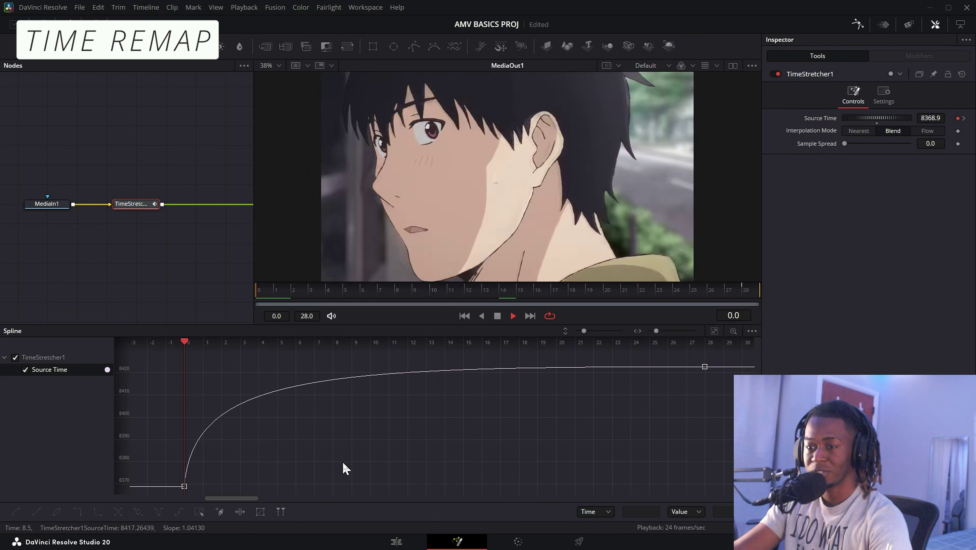
key(ctrl+a)
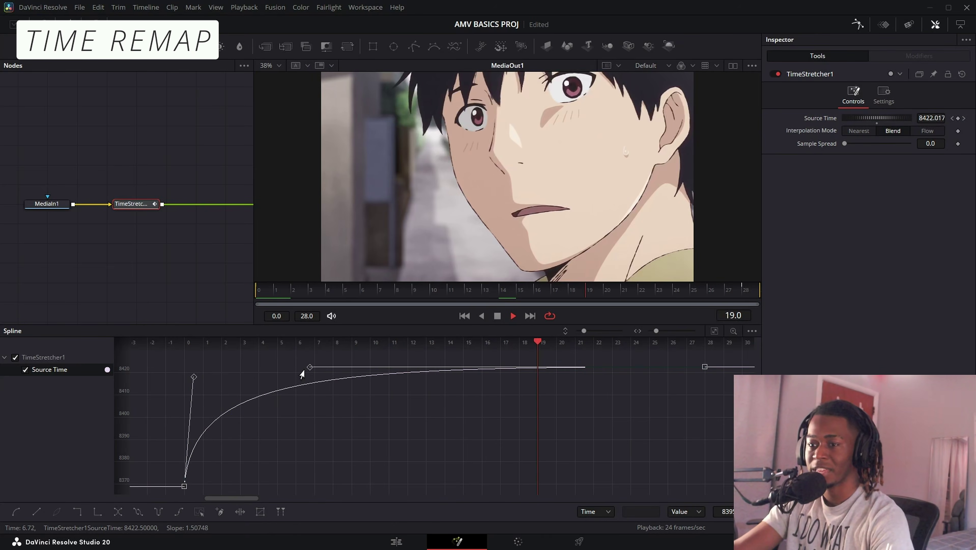
drag(301, 372, 266, 382)
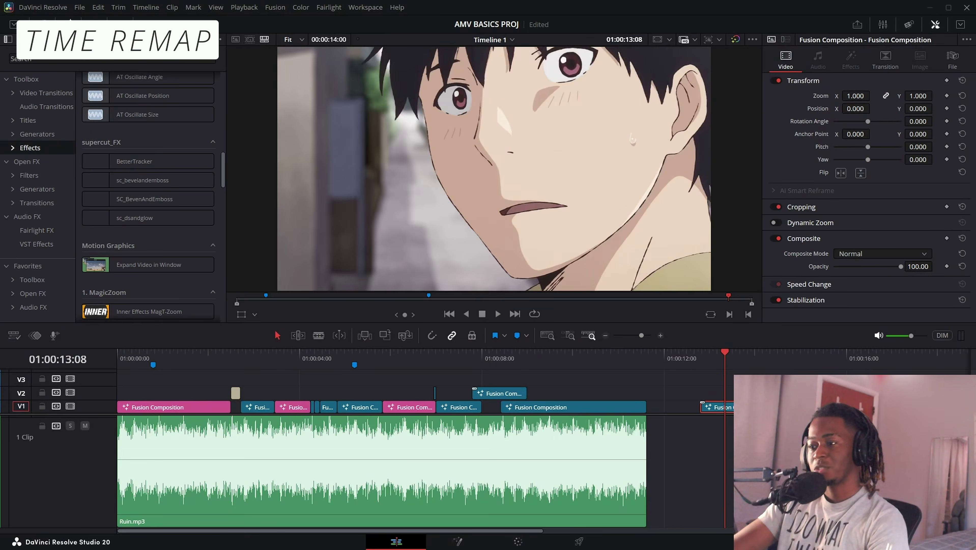
- Reopen the last clip's Fusion composition to view its TimeStretcher, and return to the Edit timeline
key(shift+5)
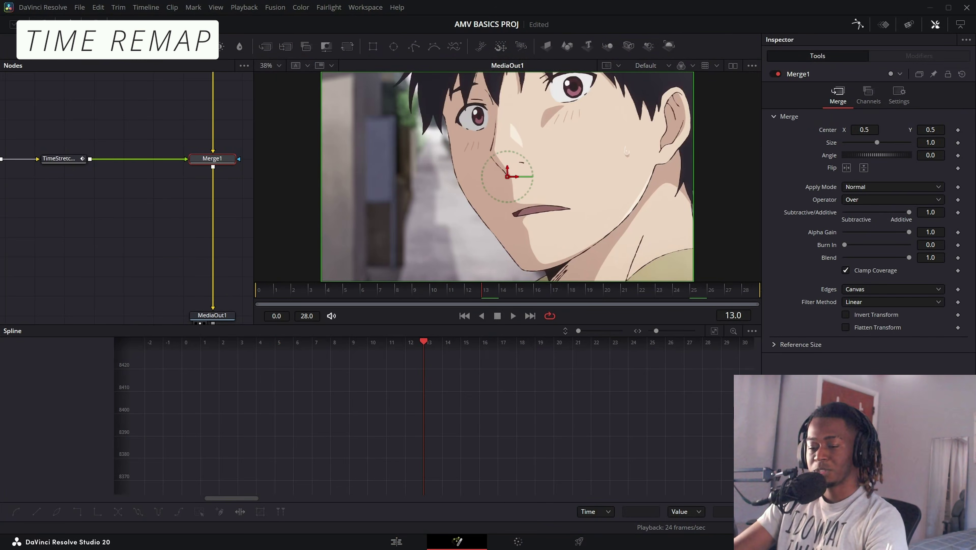
click(70, 155)
key(shift+4)
- Open the Fusion Composition at 01:00:06:02 in Fusion and review its TimeStretcher curve by scrubbing to the clip's end
drag(333, 365, 397, 368)
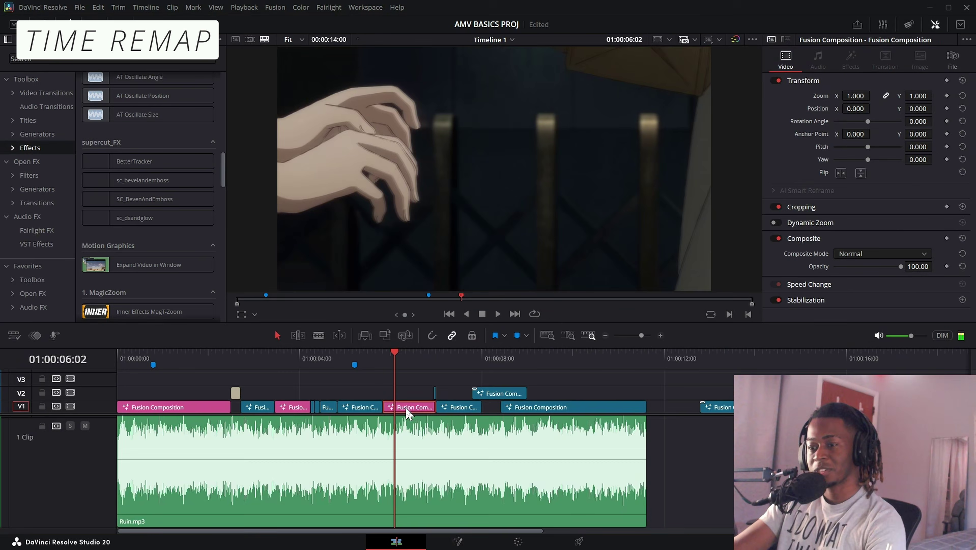
key(shift+5)
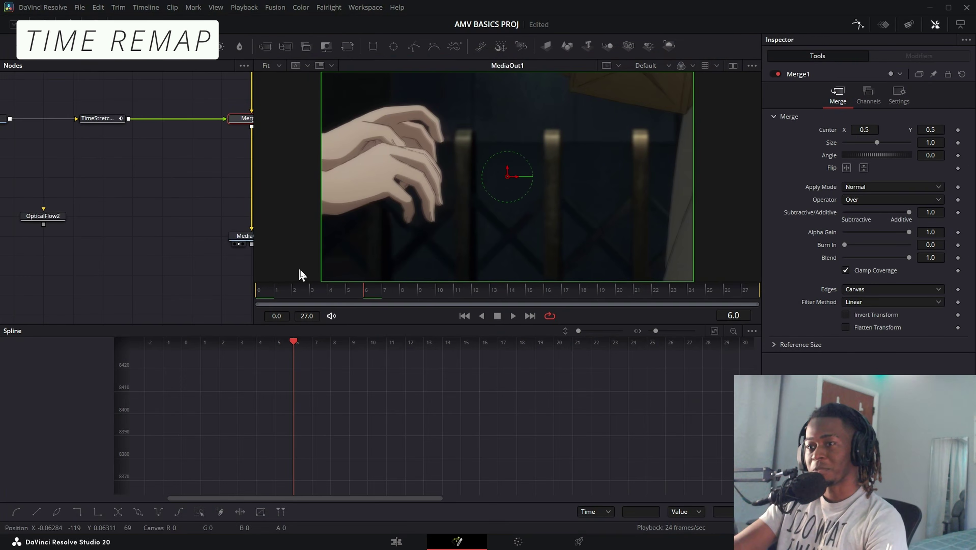
key(space)
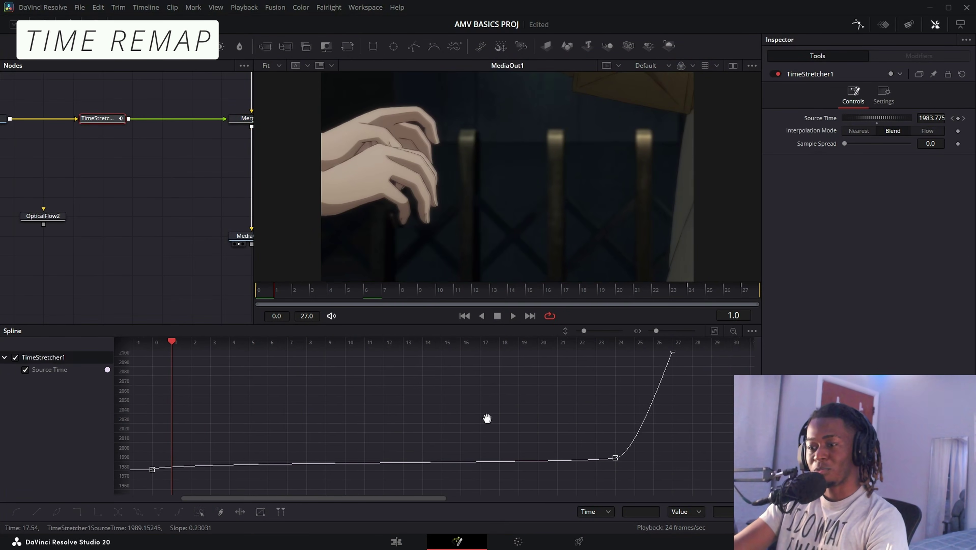
drag(487, 418, 379, 449)
drag(279, 302, 743, 305)
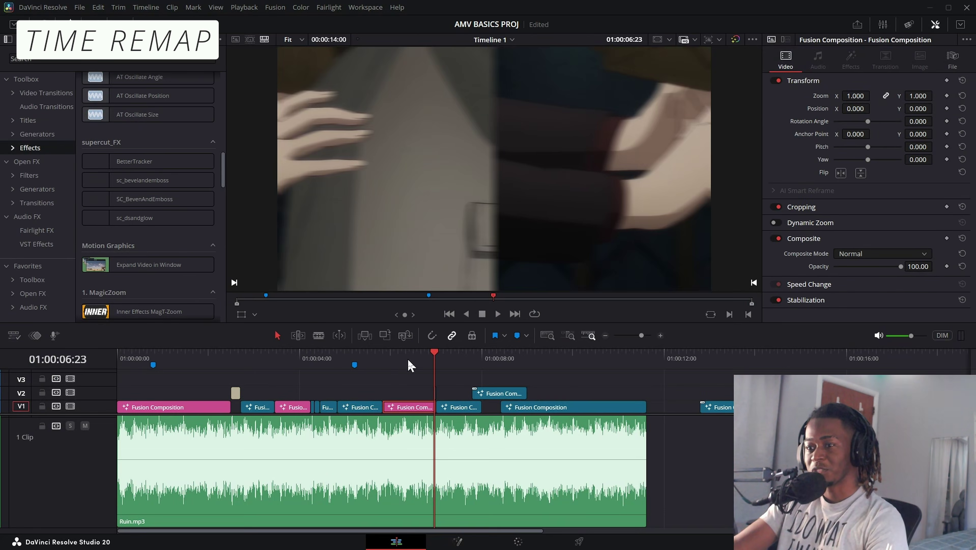
- Reopen the hands clip from its first frame and try raising the Source Time keyframe at frame 24
click(380, 353)
key(shift+5)
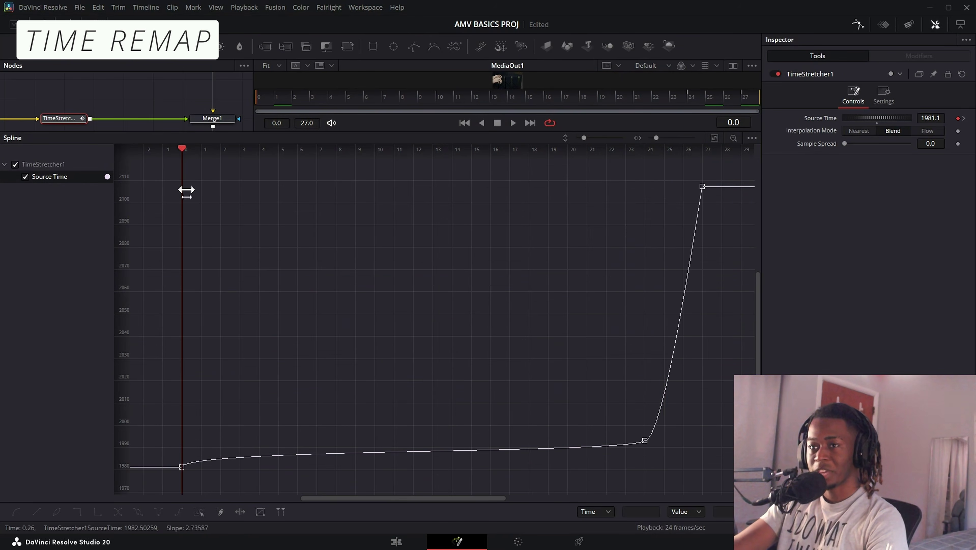
drag(715, 418, 130, 474)
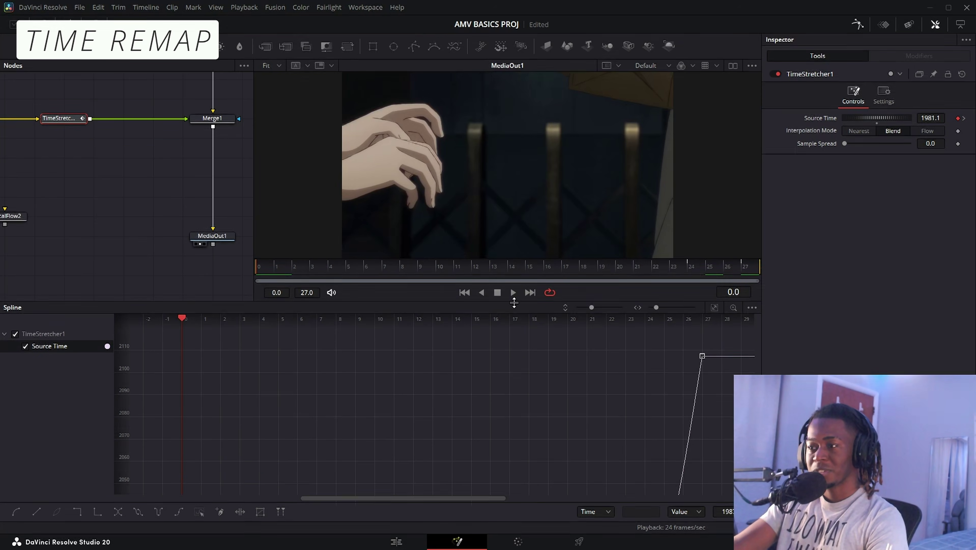
click(415, 280)
drag(415, 279, 383, 285)
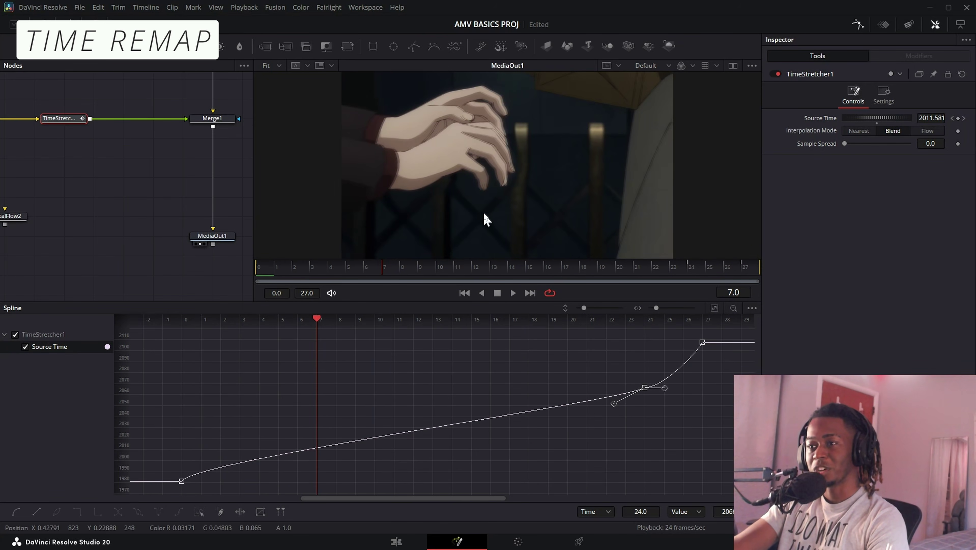
- Inspect the frame blending around the fingers up close at frame 7 and refit the image in the viewer
scroll(493, 189, up, 2)
scroll(496, 188, up, 3)
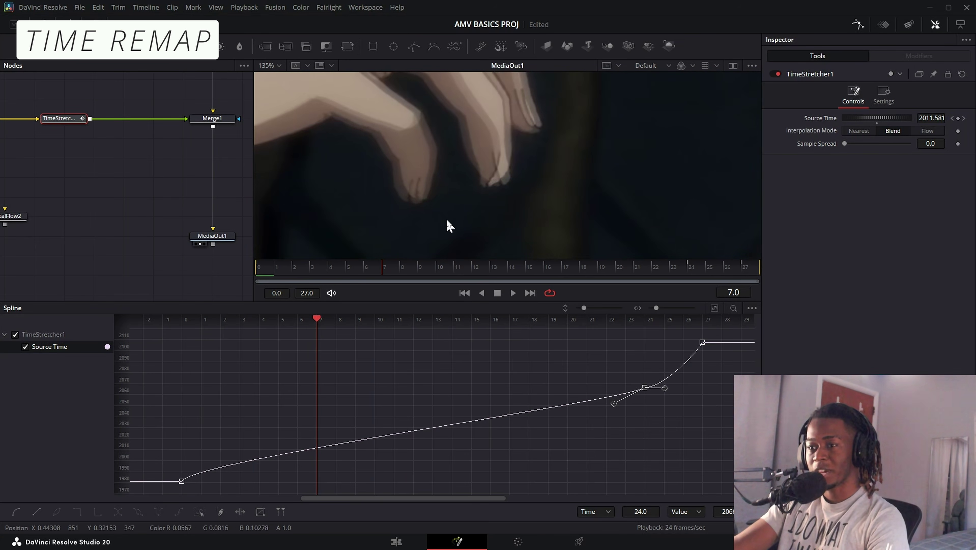
key(ctrl+f)
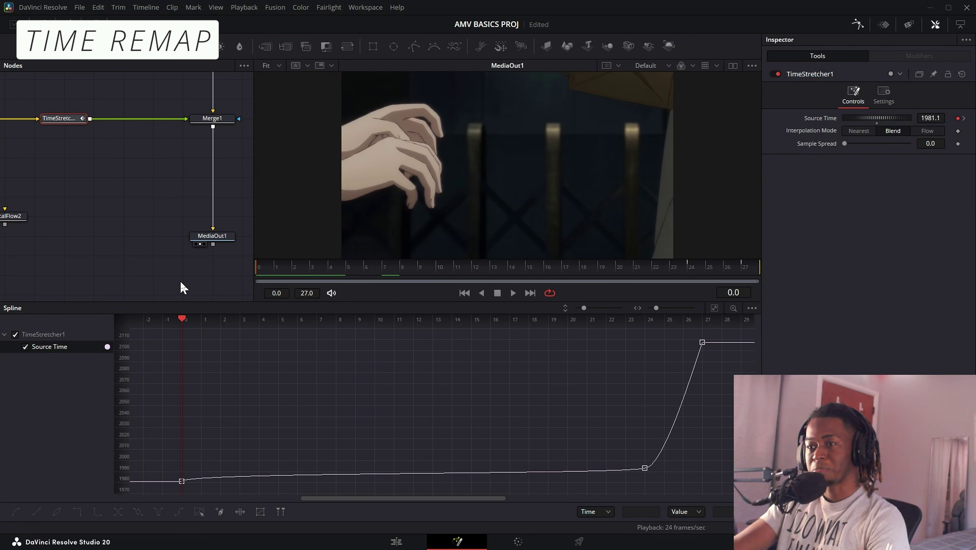
- Play the hands clip with its slow-to-fast time remap and scrub through to frame 27
scroll(385, 154, up, 2)
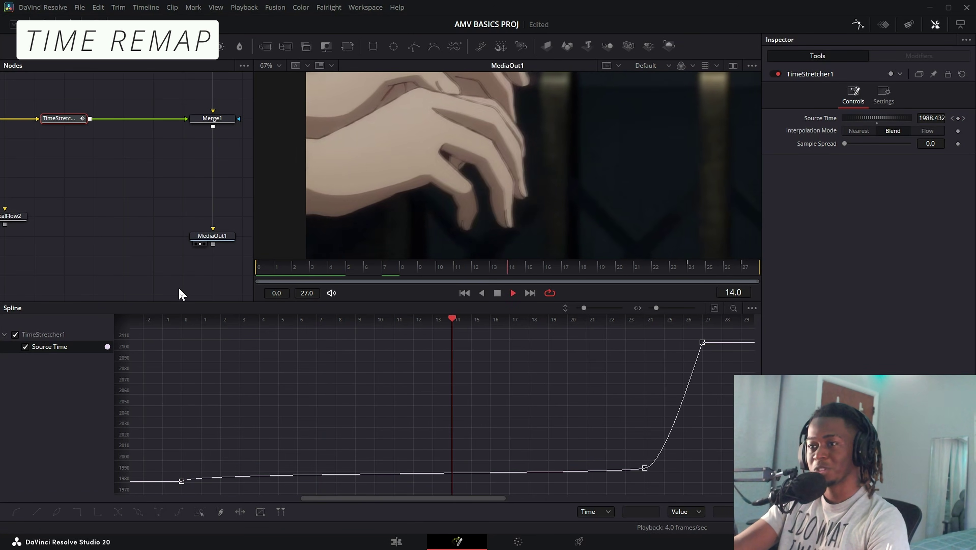
scroll(436, 185, down, 3)
key(space)
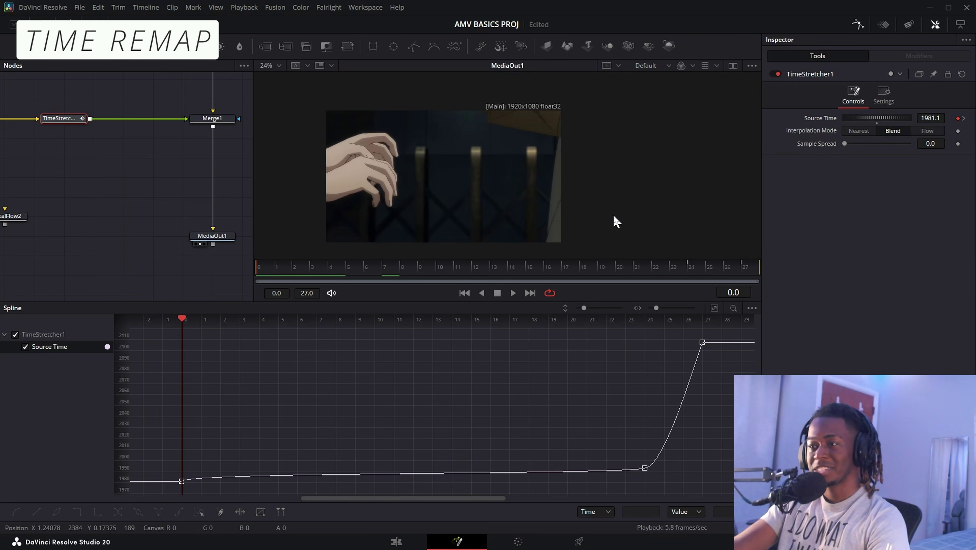
drag(681, 269, 749, 254)
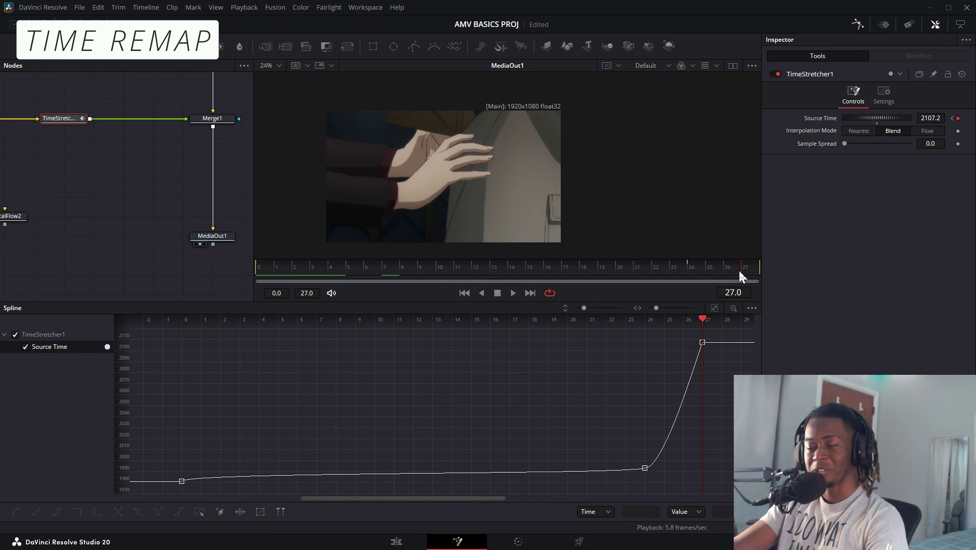
key(space)
- Return to the Edit timeline, place the playhead at 01:00:06:17, and play the hands clip
key(shift+4)
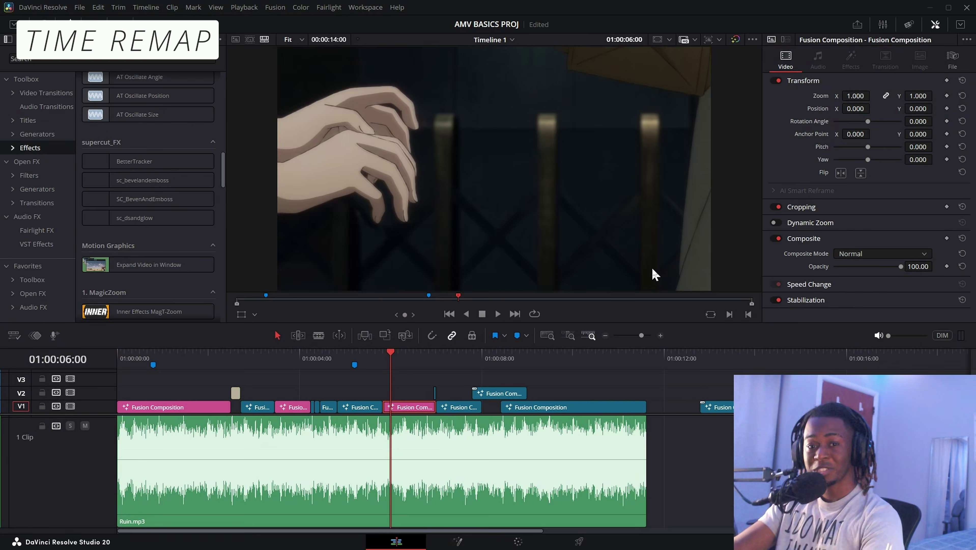
click(423, 357)
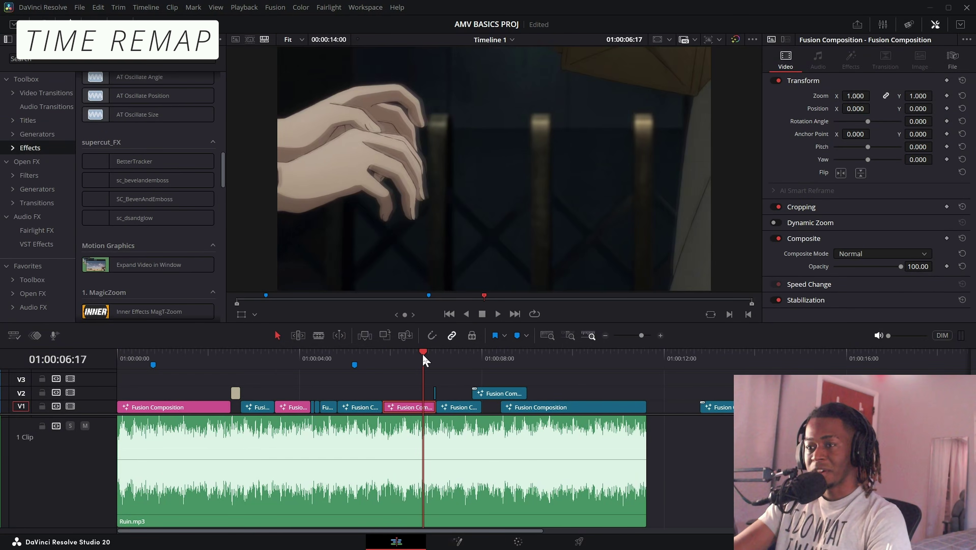
key(space)
key(space)
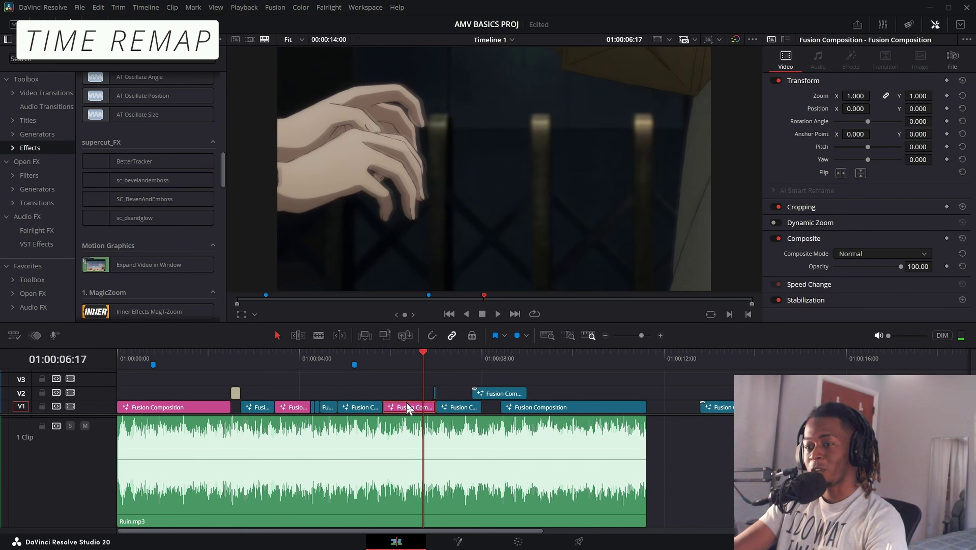
- Reopen the hands clip in Fusion, fit the image to the viewer, and scrub back to frame 13
key(shift+5)
key(ctrl+f)
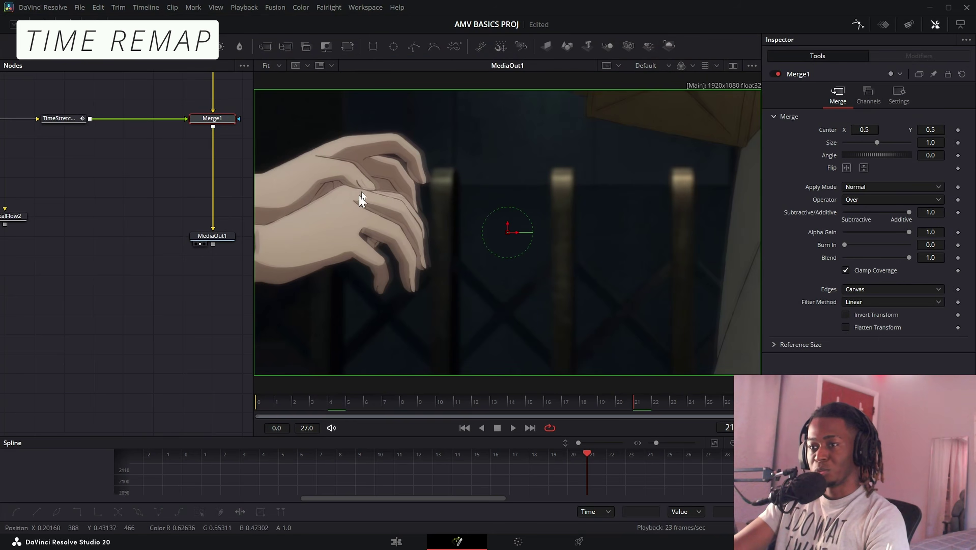
drag(576, 401, 492, 401)
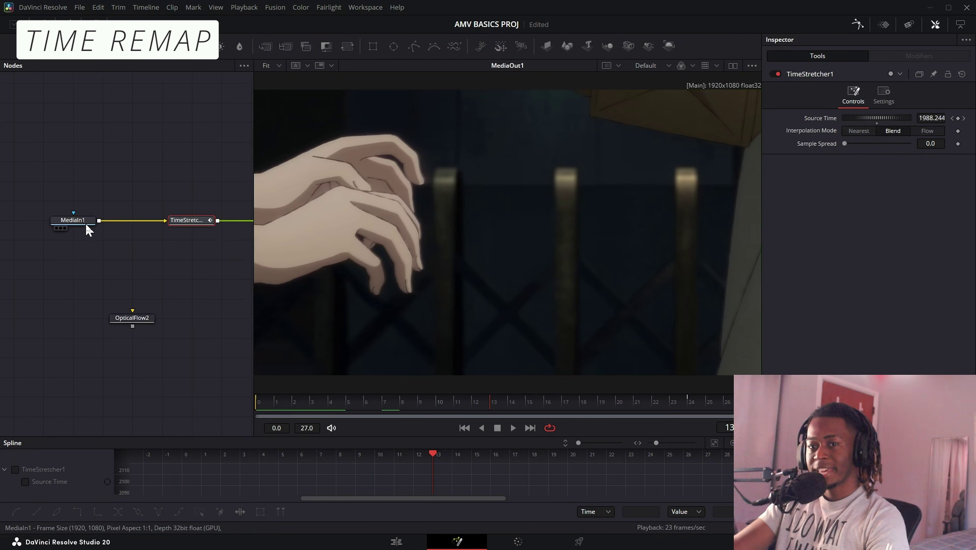
click(84, 220)
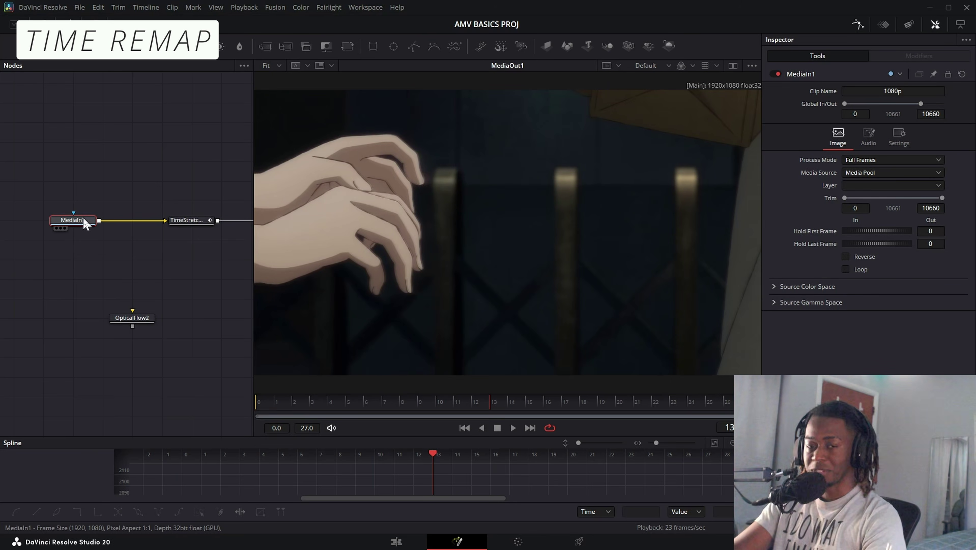
key(shift+space)
text(dissol)
key(Escape)
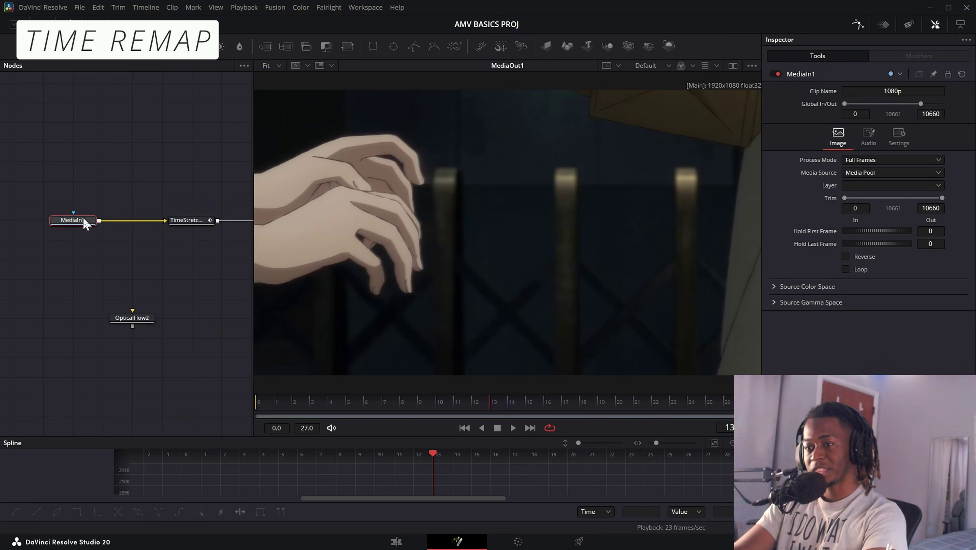
- Play the slowed section of the hands clip from frame 13 to frame 18
key(space)
key(space)
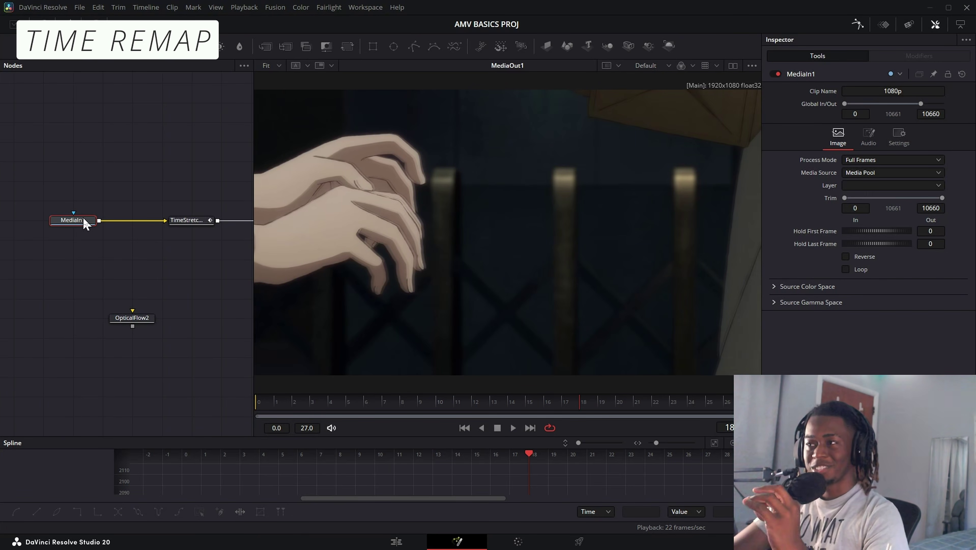
key(shift+space)
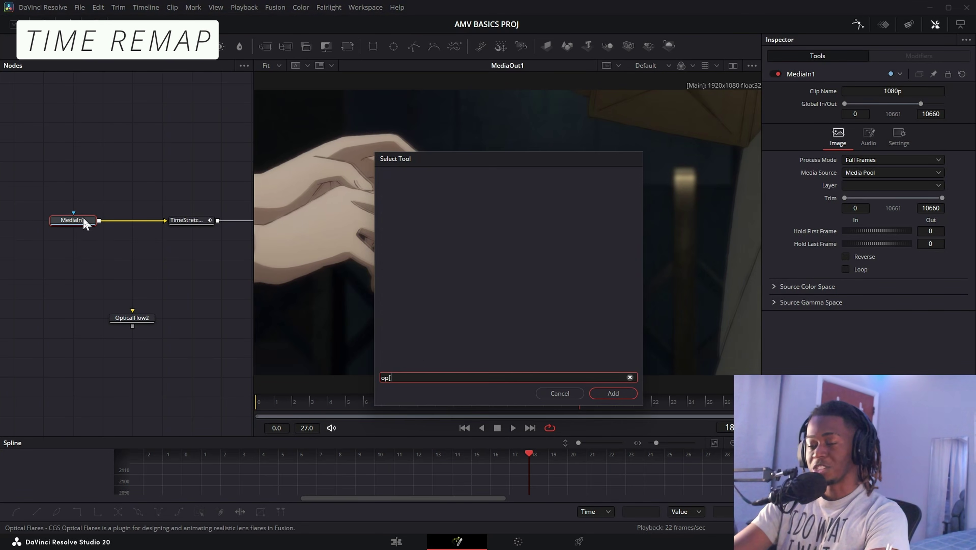
text(optica)
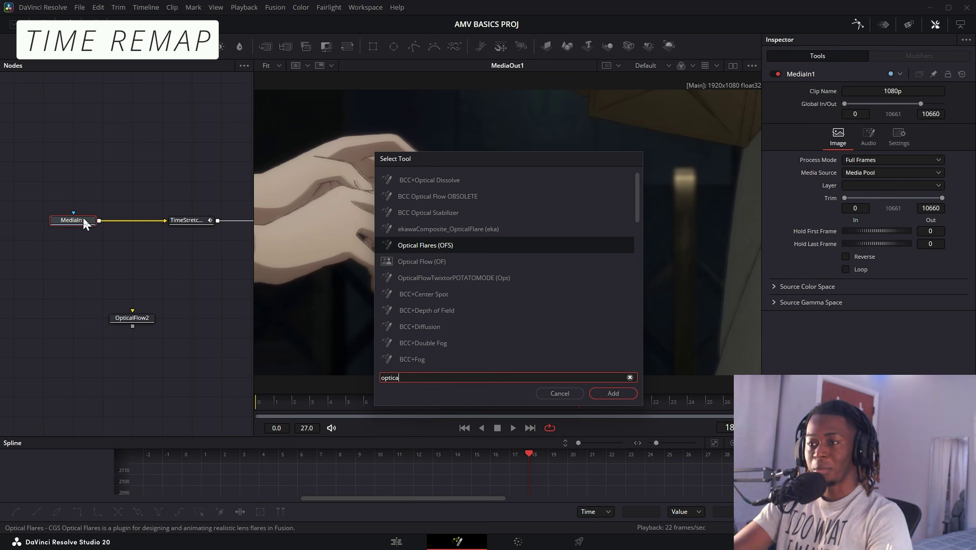
key(Down)
key(Return)
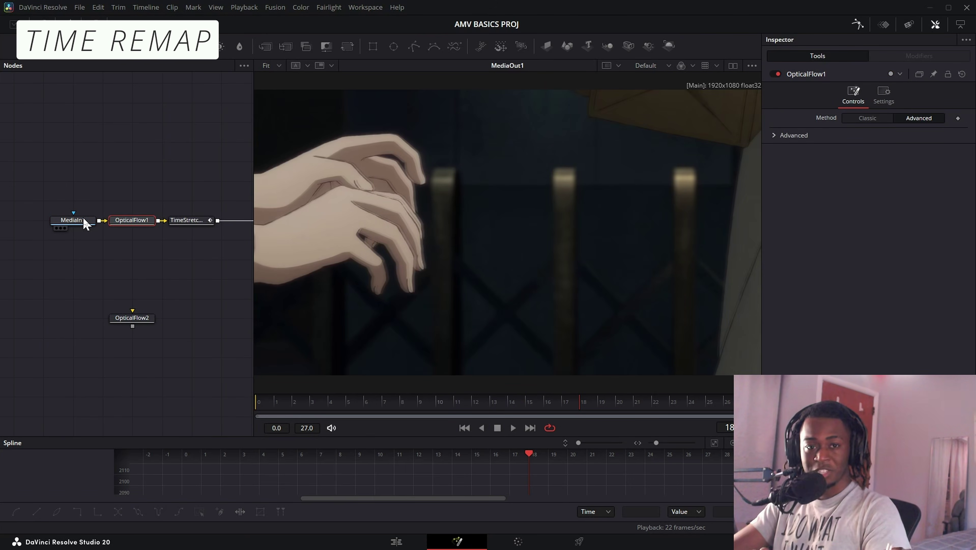
click(200, 220)
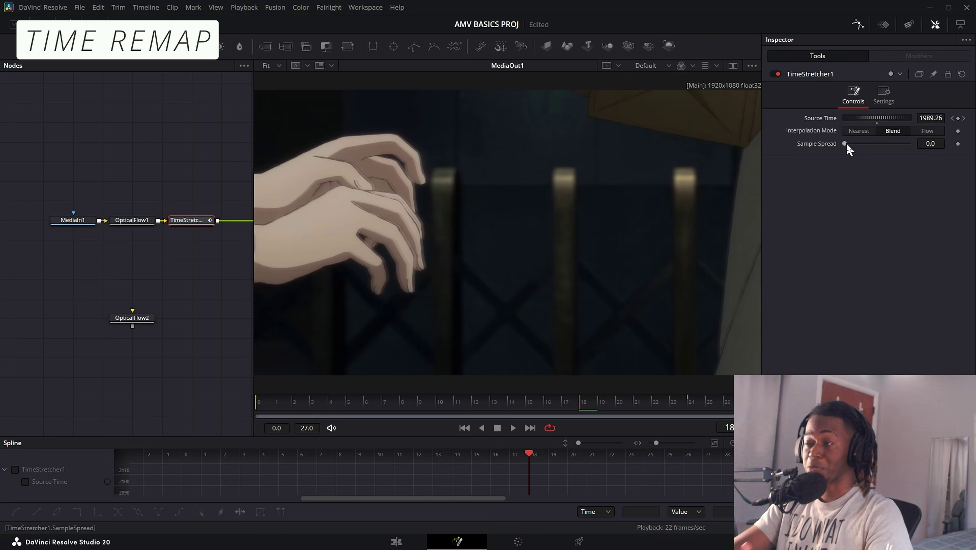
click(133, 220)
key(Delete)
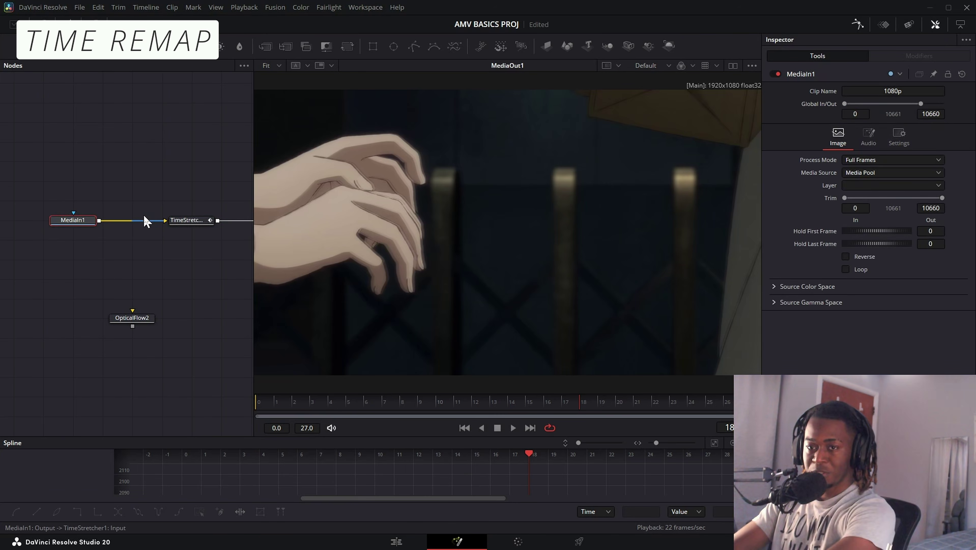
click(211, 220)
drag(216, 214, 187, 255)
click(82, 225)
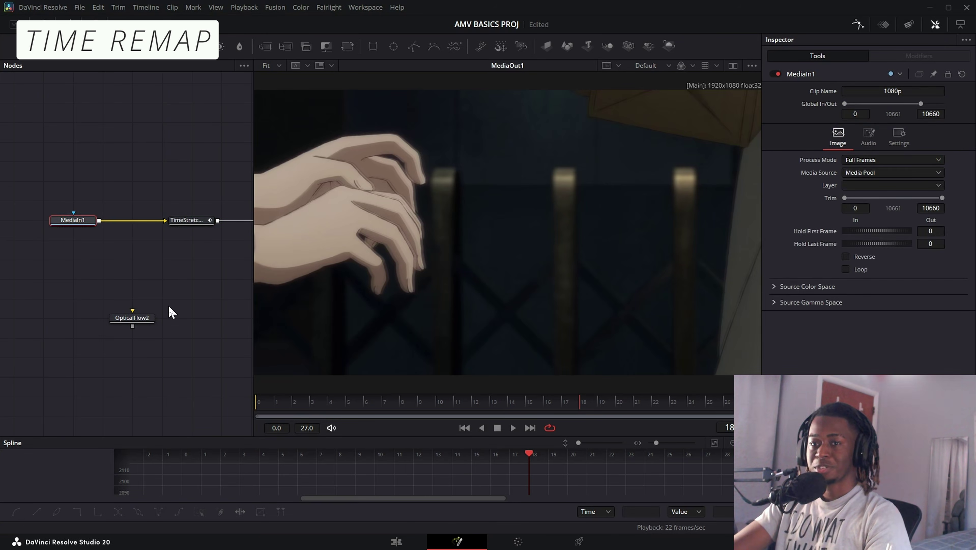
- Insert an Optical Flow node between MediaIn1 and TimeStretcher1 and expand its Advanced settings
key(shift+space)
text(optic)
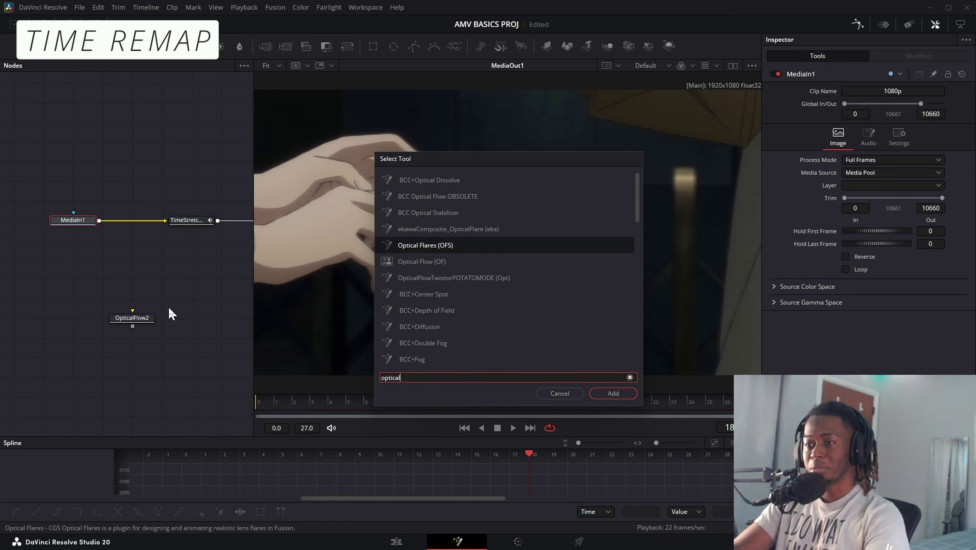
text(al)
key(Down)
key(Return)
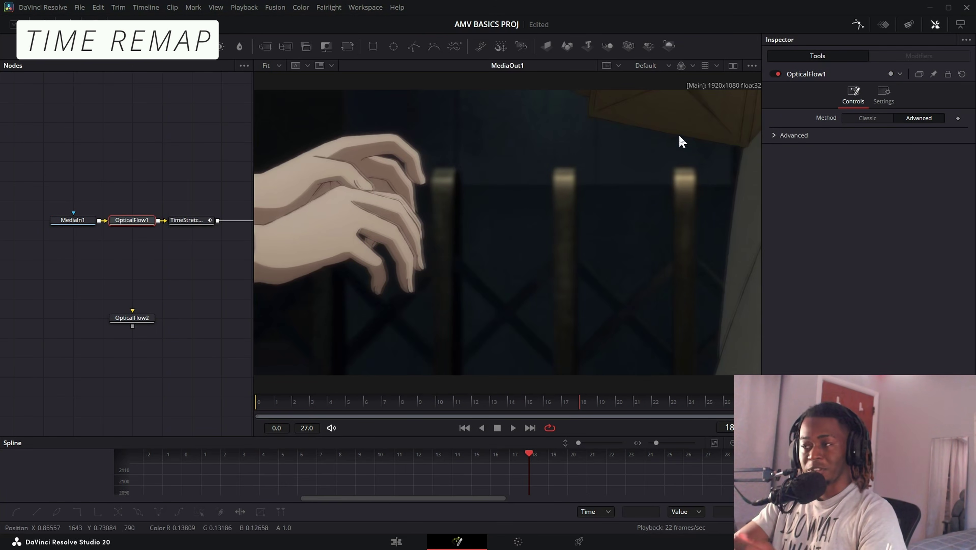
click(779, 136)
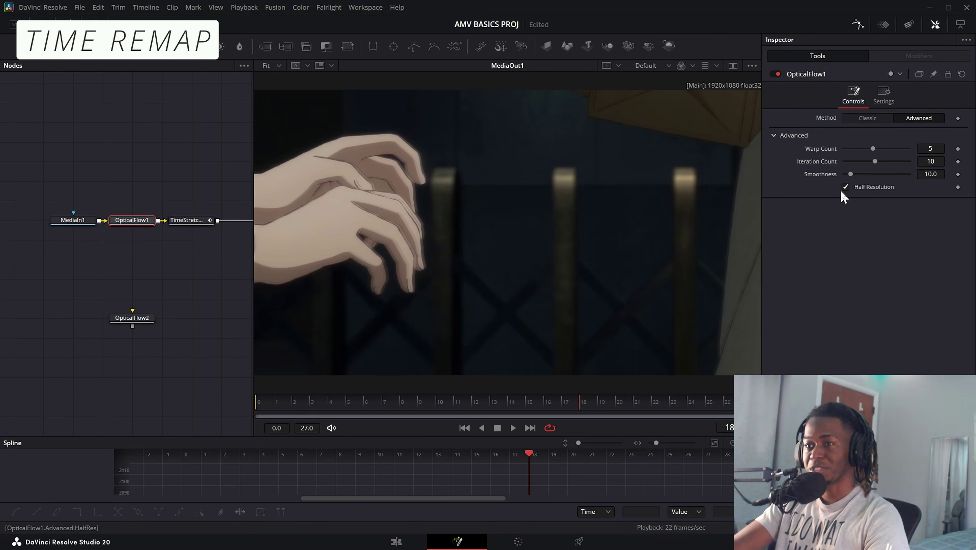
- Set TimeStretcher1's interpolation mode to Flow with Clamp Edges enabled, and preview the node's output
click(193, 220)
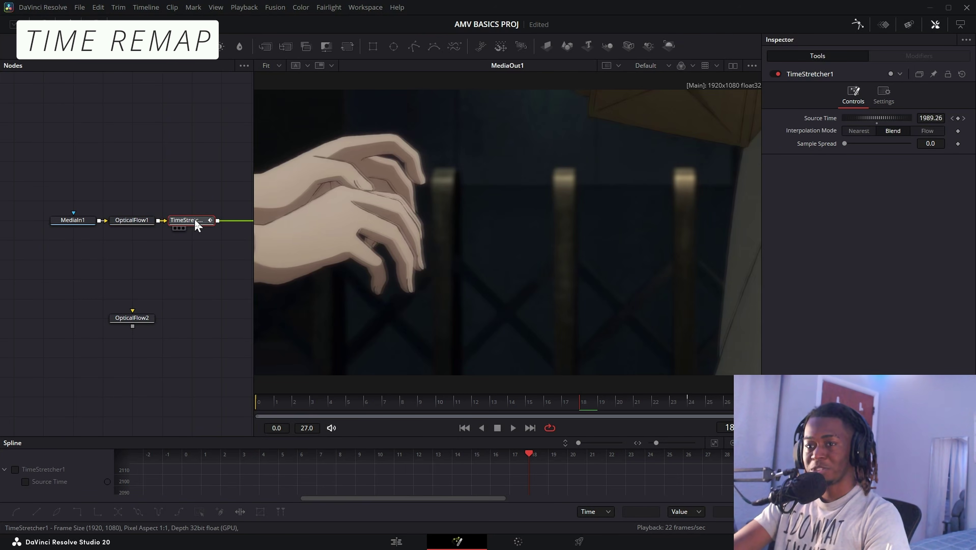
click(927, 130)
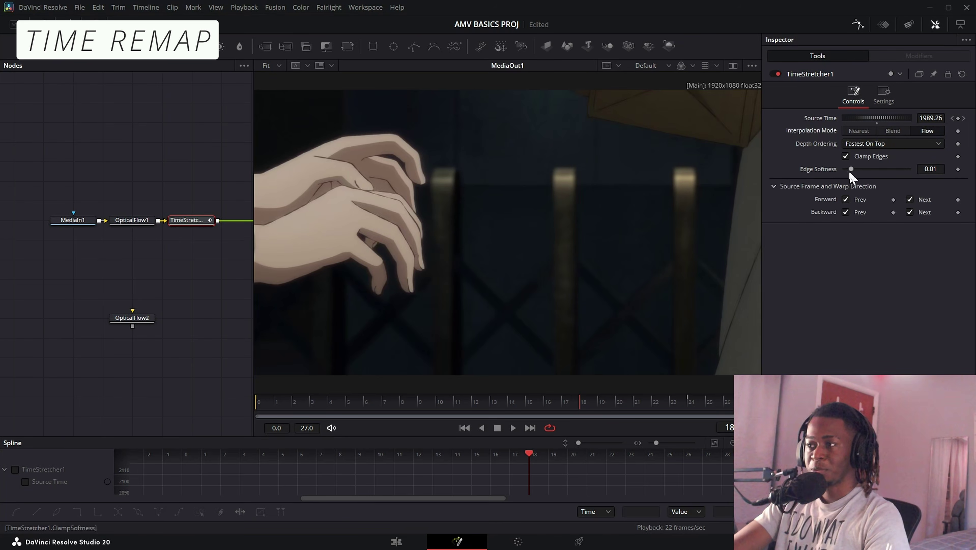
click(846, 156)
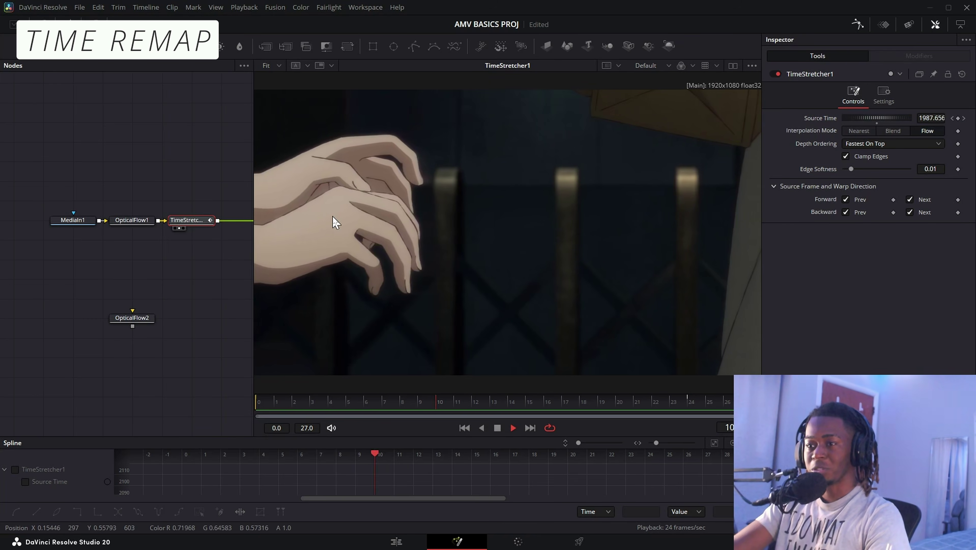
key(space)
drag(204, 221, 121, 201)
key(2)
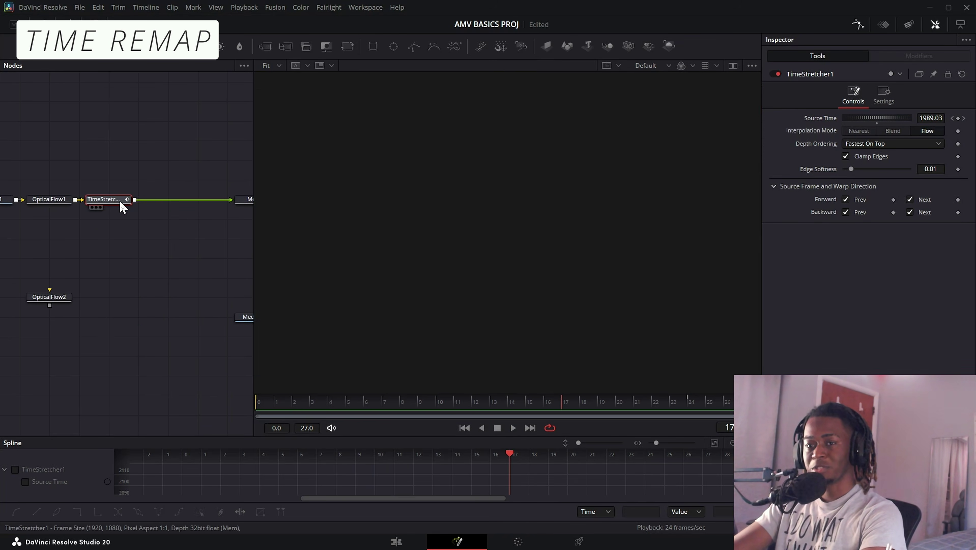
key(2)
- Try adding a Transform after TimeStretcher1 and adjusting its Size during playback, and remove it
key(t)
key(space)
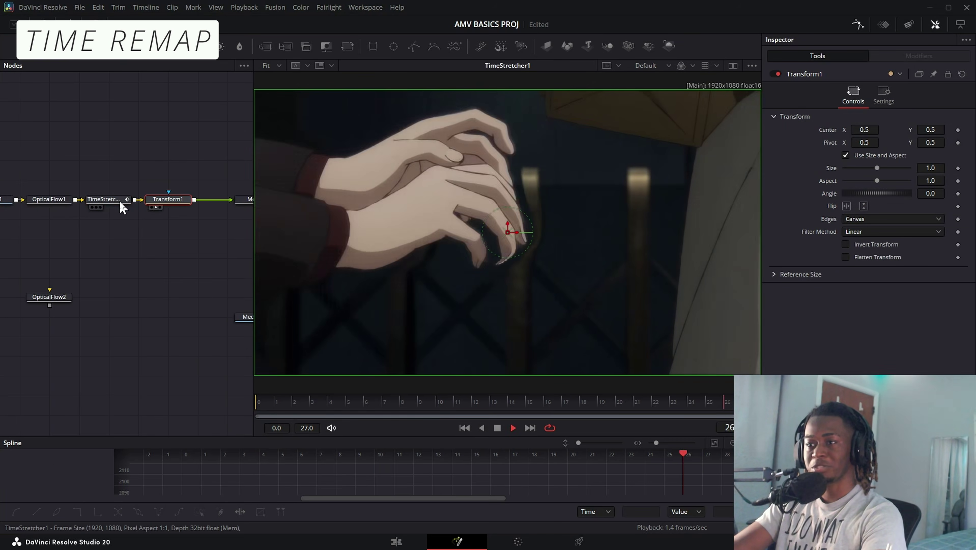
key(2)
drag(926, 172, 965, 172)
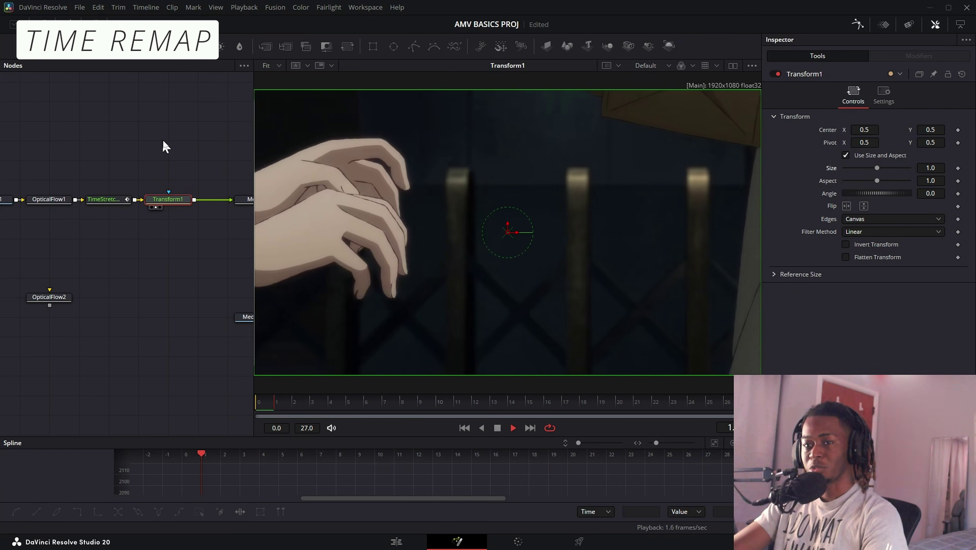
drag(162, 142, 183, 255)
key(Delete)
key(space)
- Cache TimeStretcher1 to disk by pre-rendering it with the cache enabled and both Lock Cache and Lock Branch on
right_click(114, 205)
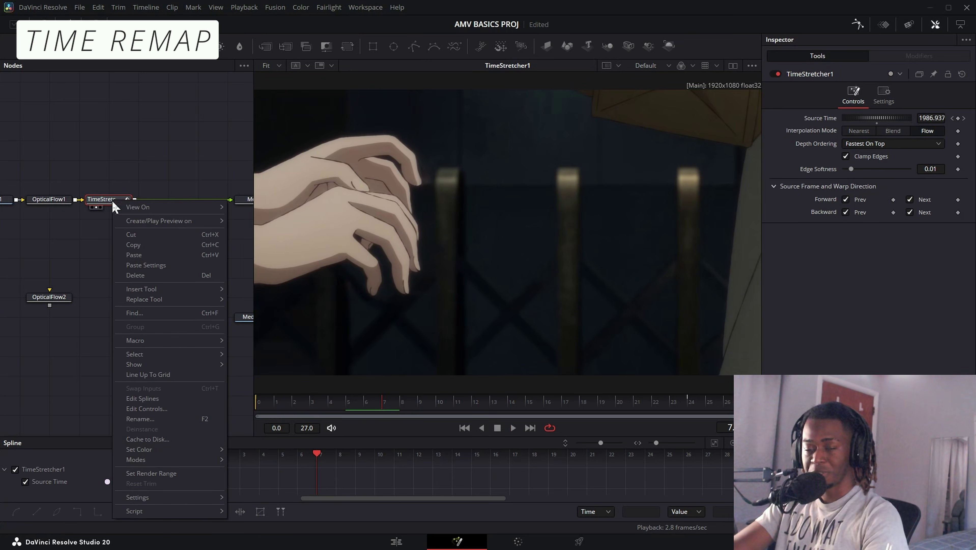
click(112, 203)
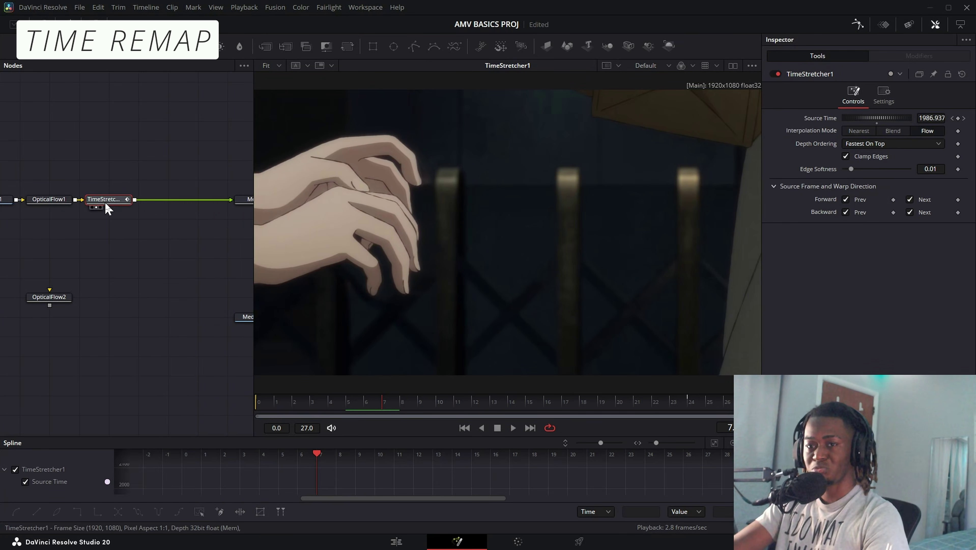
right_click(107, 202)
click(166, 440)
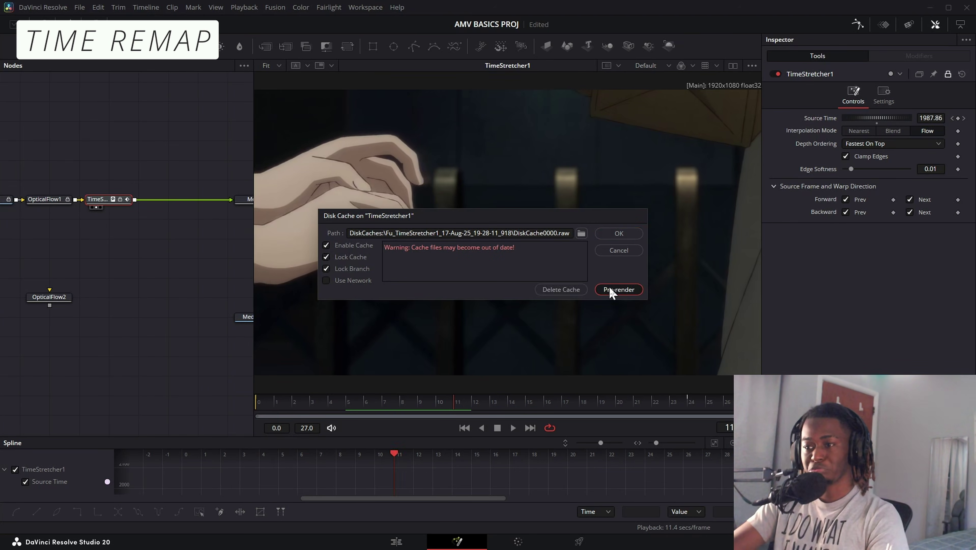
click(618, 289)
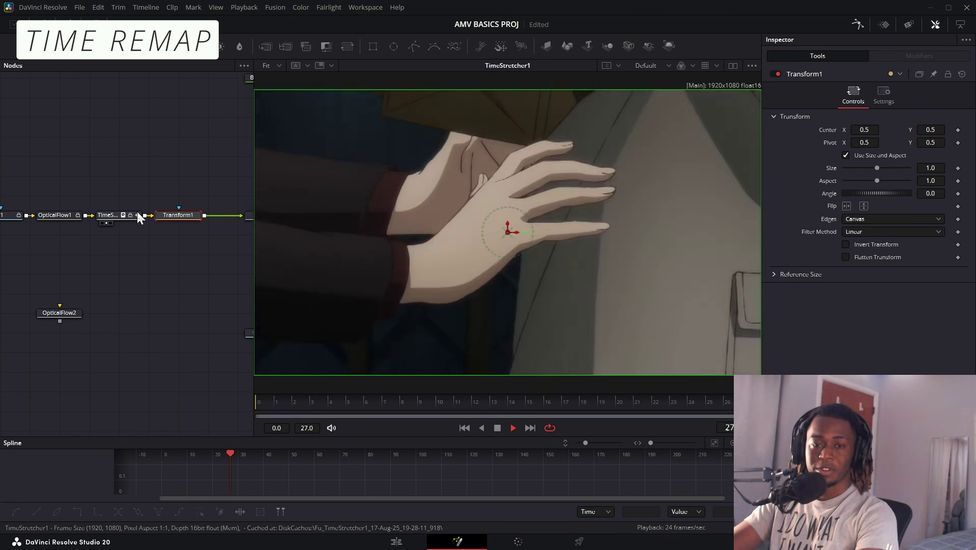
- Preview the Transform node placed after the cached TimeStretcher1 and test adjusting its Size
key(1)
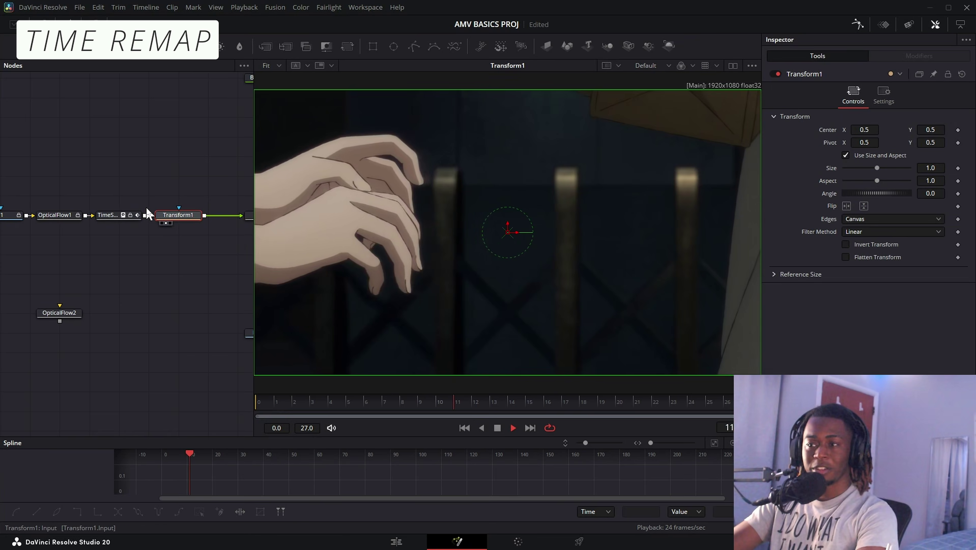
drag(117, 183, 2, 251)
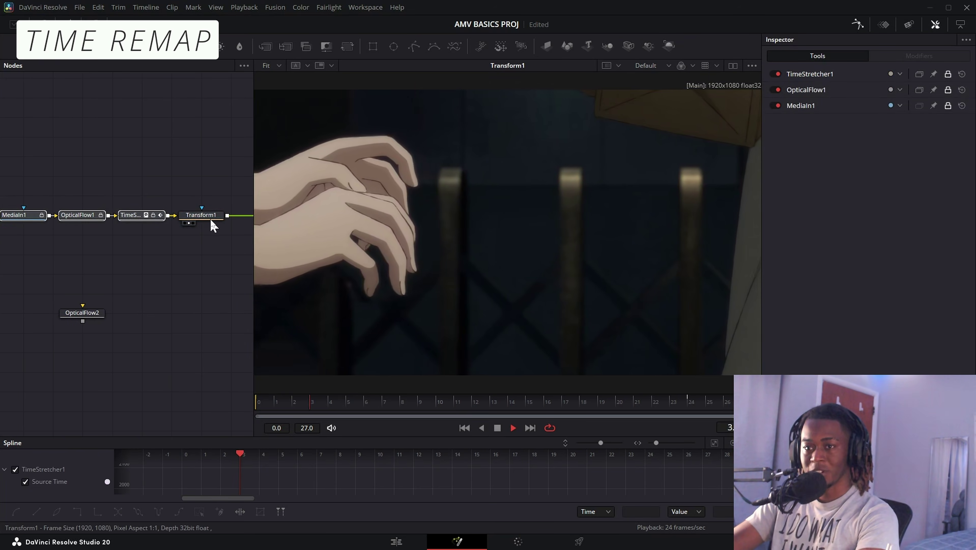
click(208, 217)
mouse_move(930, 167)
mouse_down()
mouse_move(957, 168)
mouse_move(946, 168)
mouse_up()
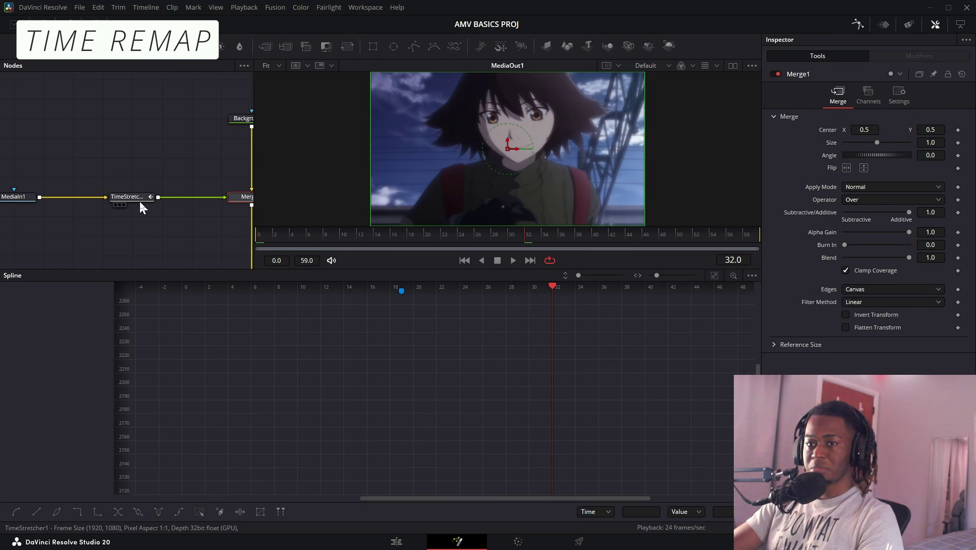
- Show the Source Time curve of the dark-haired girl's clip and play through its speed ramp around frame 20
click(127, 196)
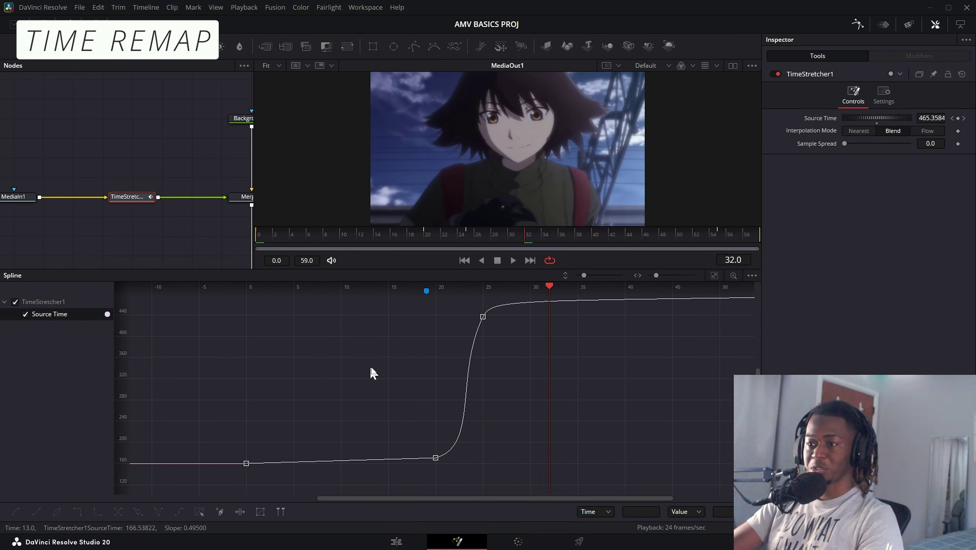
key(space)
key(space)
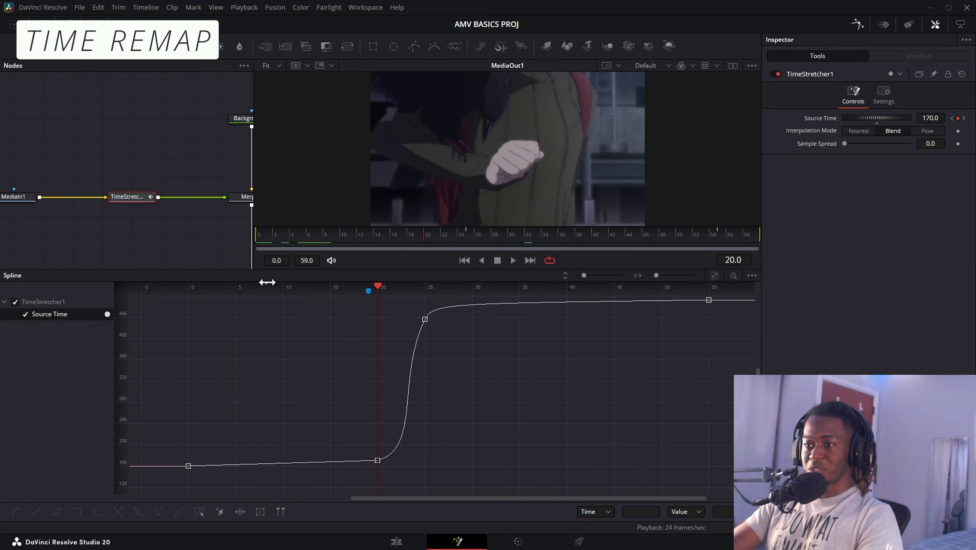
key(space)
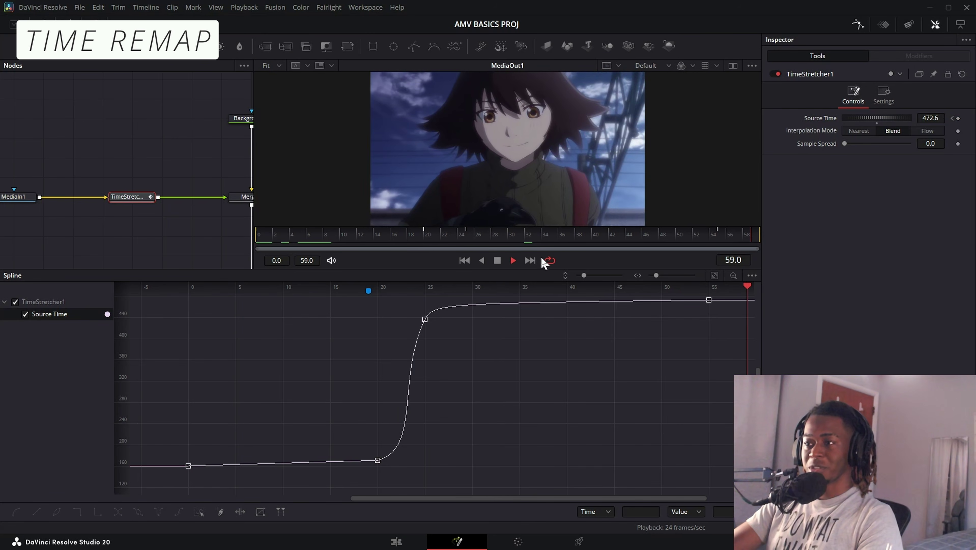
key(space)
drag(446, 235, 436, 266)
key(space)
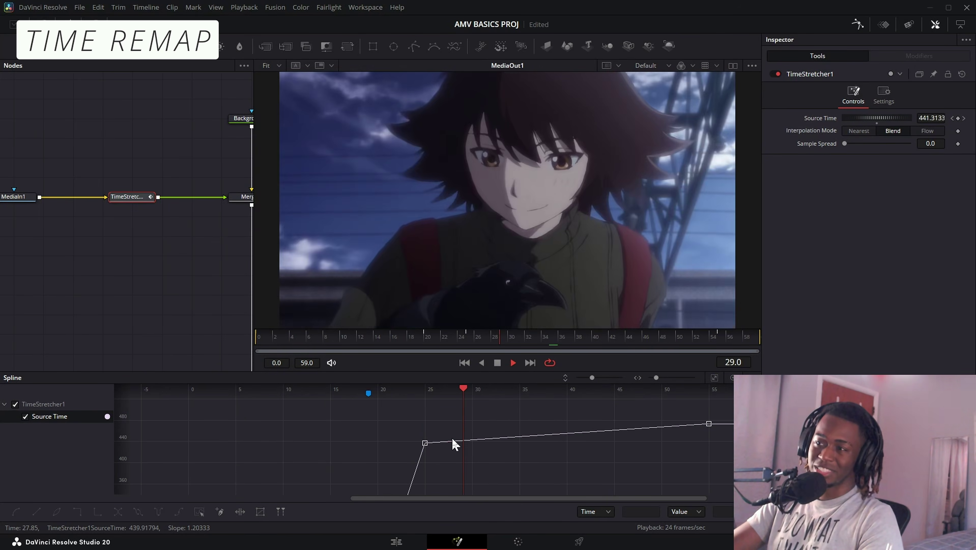
- Replay the girl's clip from about frame 17 to compare its motion with the linear Source Time curve
key(space)
scroll(315, 431, down, 2)
click(403, 338)
key(space)
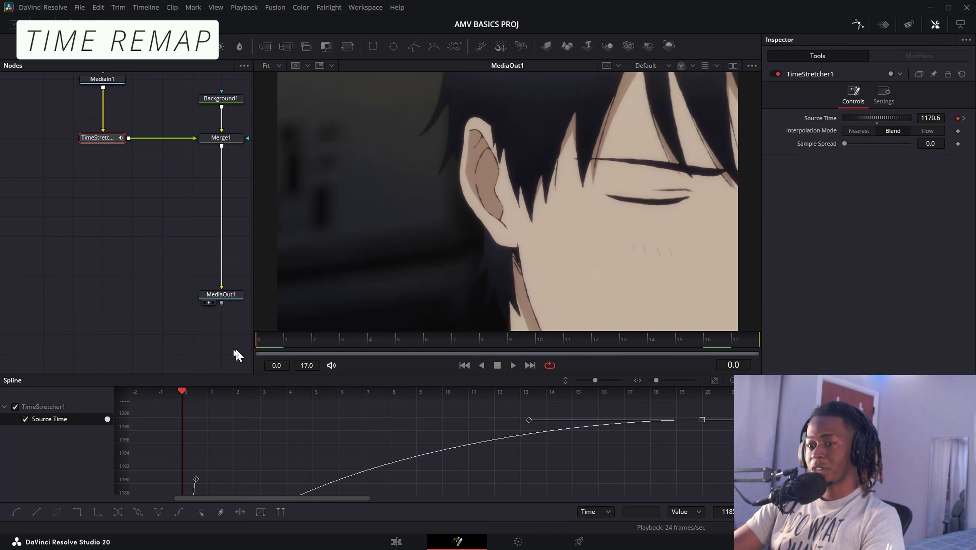
- Scrub through the opening frames of the closed-eye clip up to frame 1
mouse_move(266, 341)
mouse_down()
mouse_move(291, 341)
mouse_move(266, 341)
mouse_move(285, 342)
mouse_move(272, 346)
mouse_up()
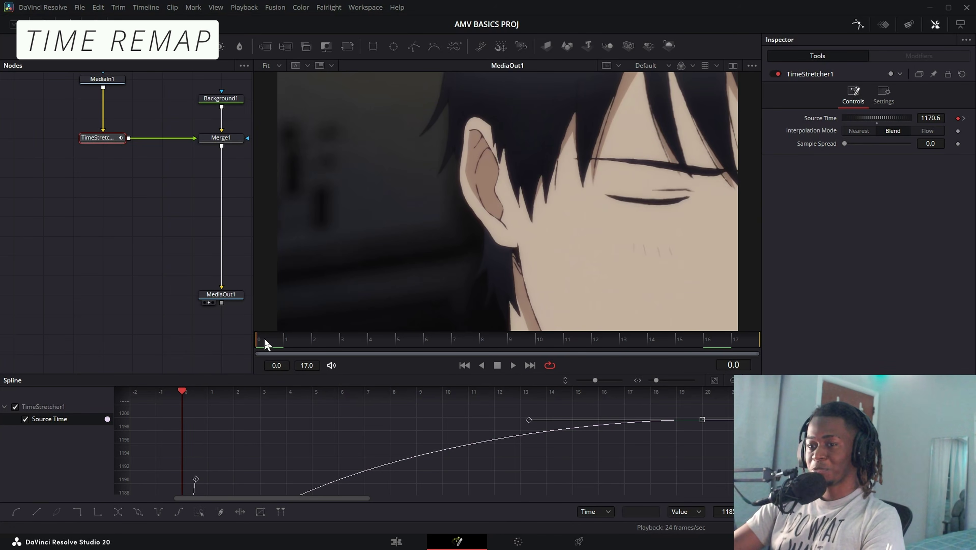
drag(268, 340, 288, 344)
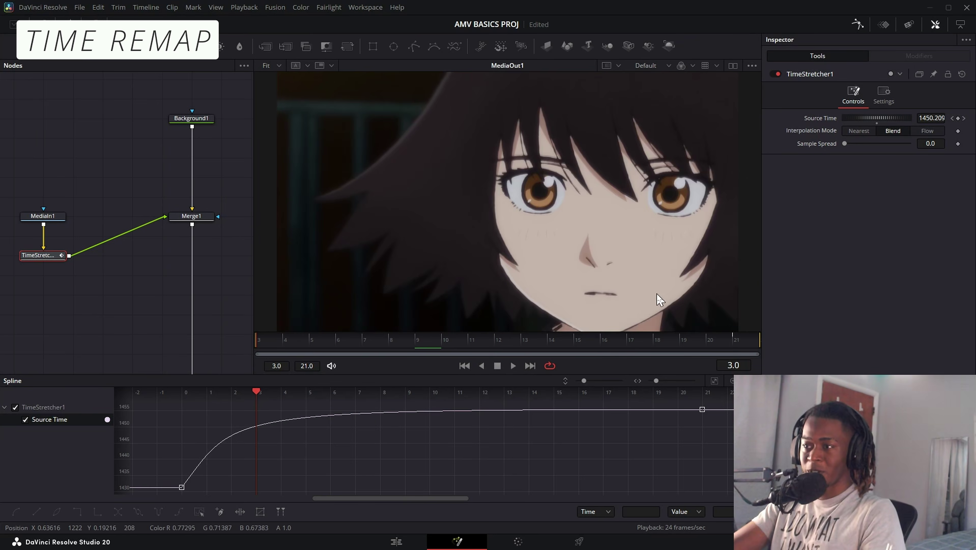
- Play and scrub the wide-eyed face clip, examining the frame blending around the eye up close
key(space)
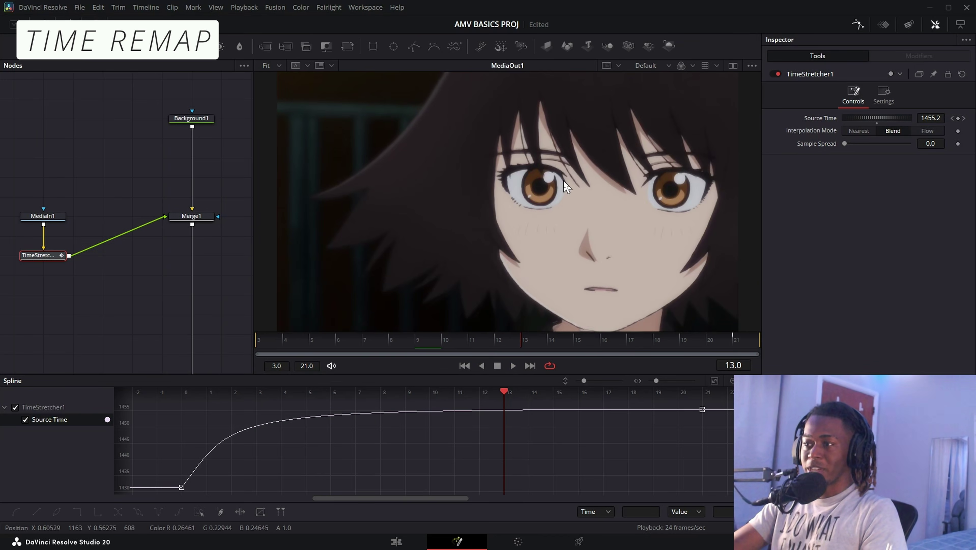
scroll(562, 188, up, 5)
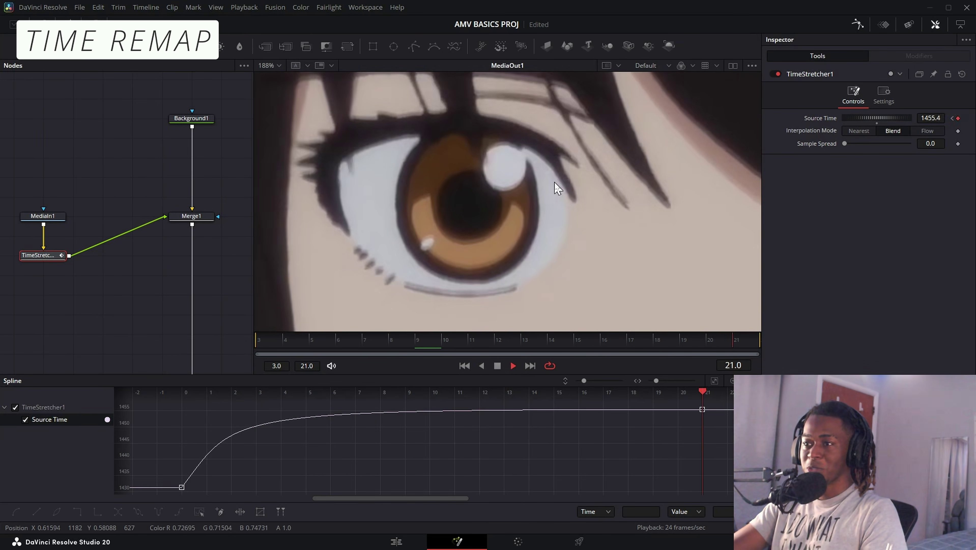
key(space)
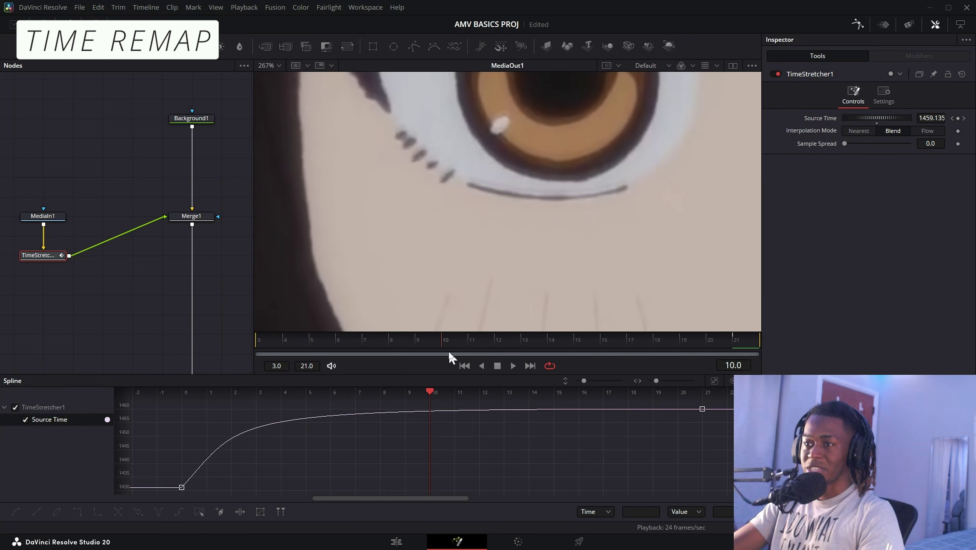
drag(447, 351, 630, 338)
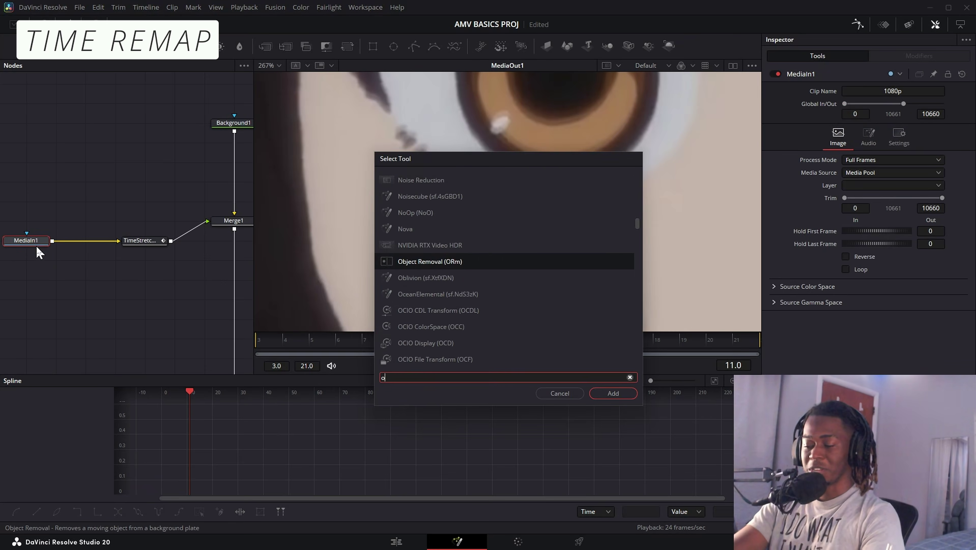
- Insert an Optical Flow node after the eye clip's MediaIn1 and set its TimeStretcher's interpolation mode to Flow
text(ptic)
key(Return)
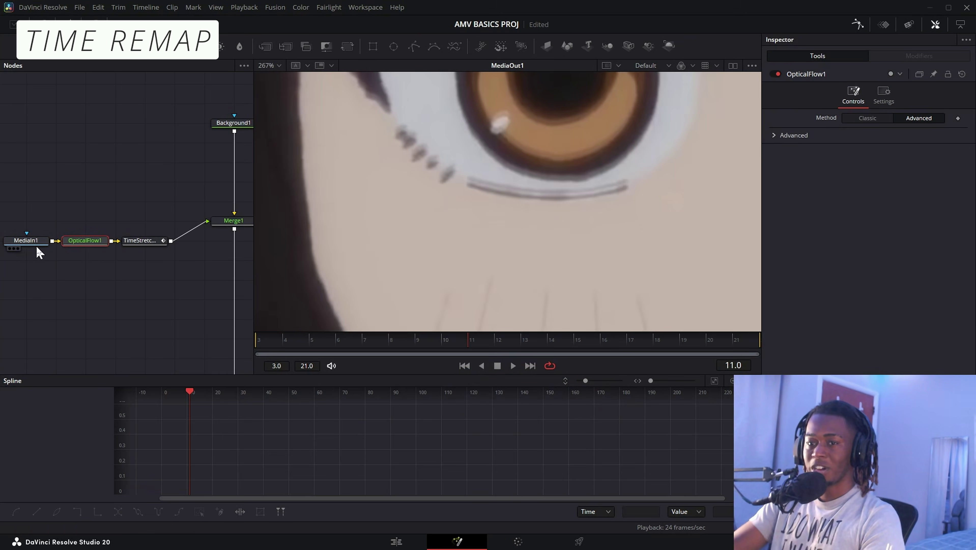
click(147, 246)
click(927, 130)
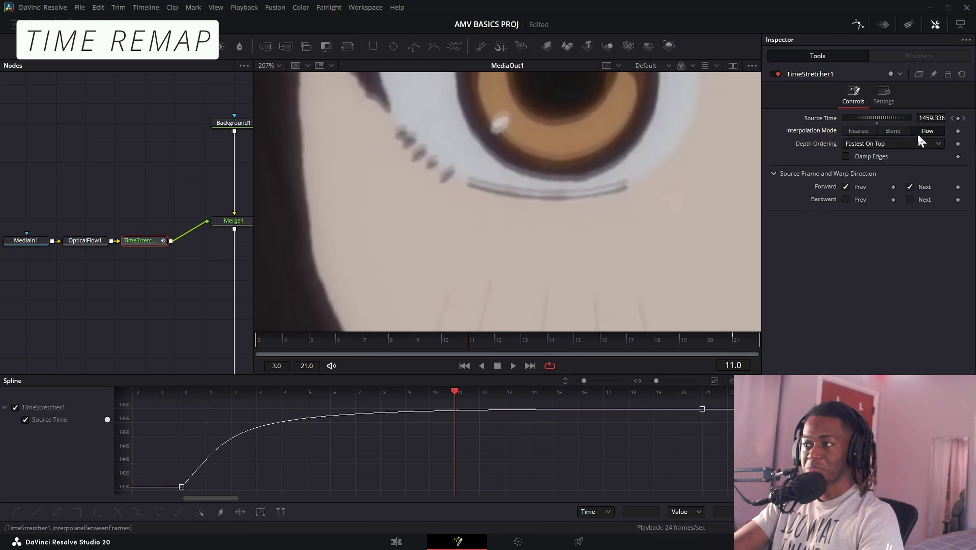
- Enable Clamp Edges on the eye clip's TimeStretcher and replay the clip from about frame 7
click(846, 157)
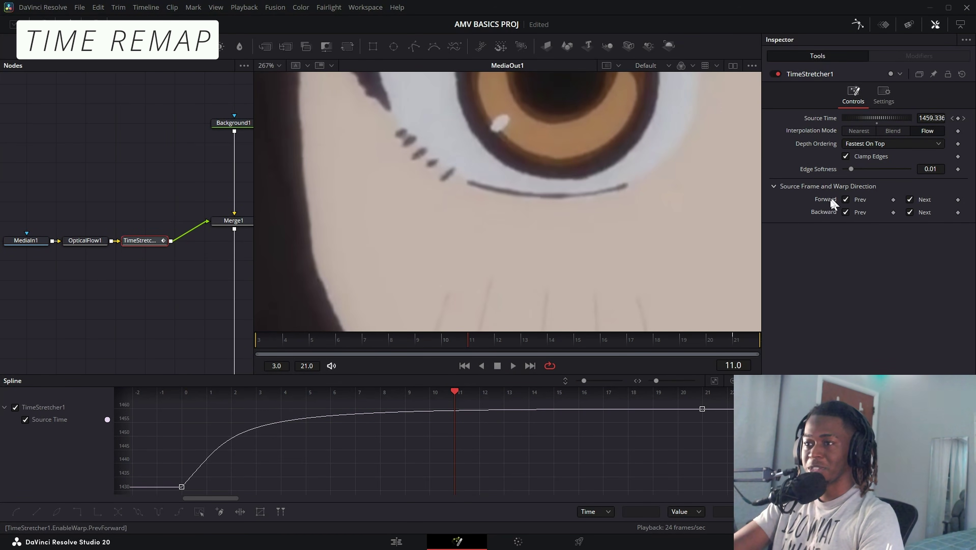
click(355, 341)
key(space)
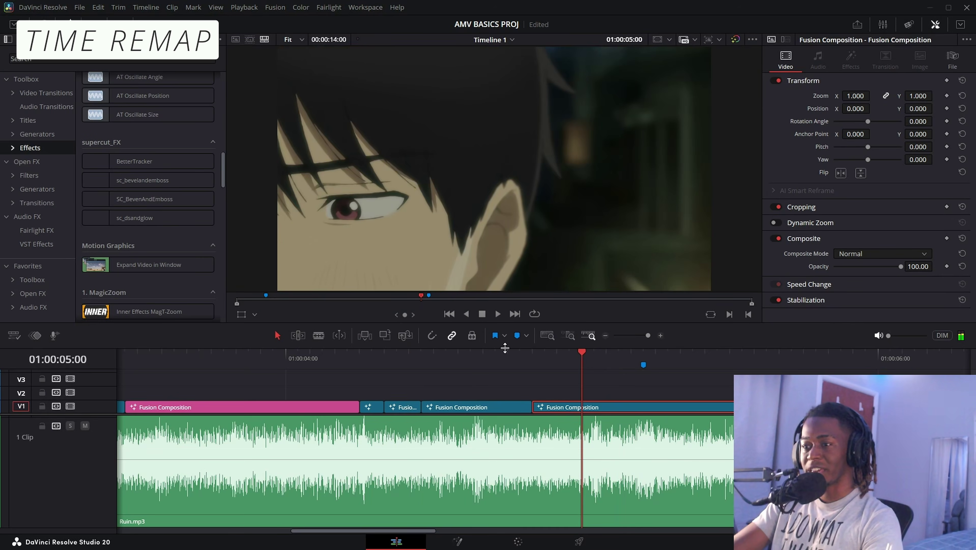
- Scrub and play the remapped clips on Timeline 1 between about 01:00:04:09 and 01:00:05:10, and lower the monitoring volume
drag(506, 348, 470, 412)
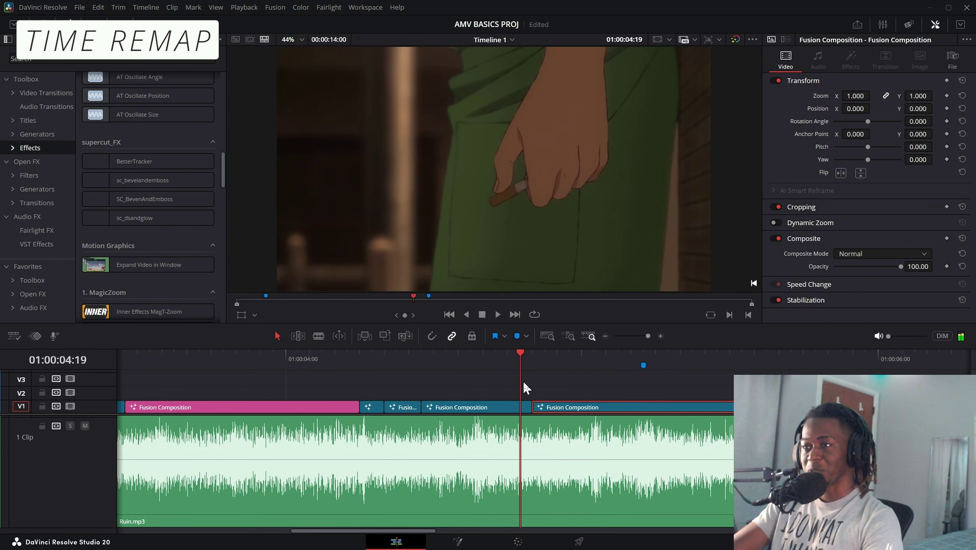
drag(525, 387, 508, 362)
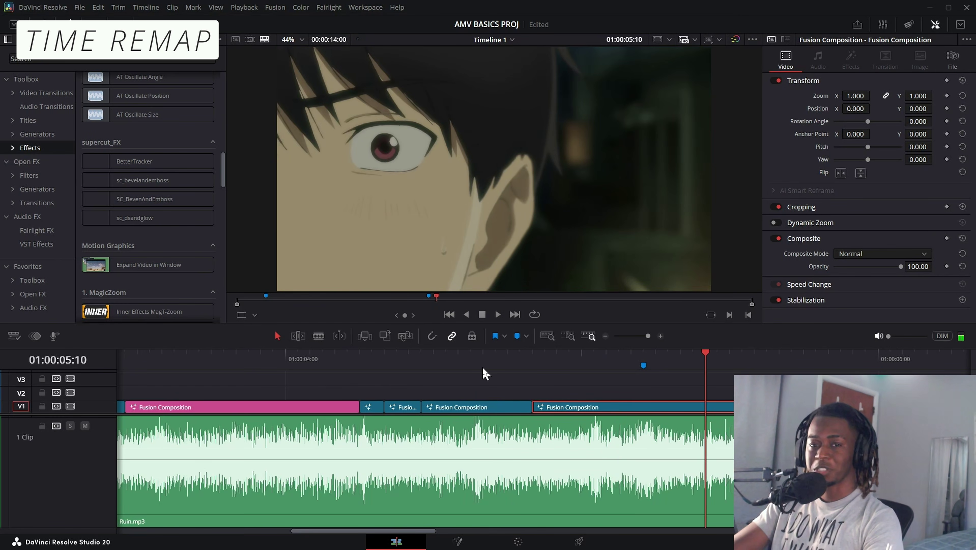
drag(471, 363, 402, 372)
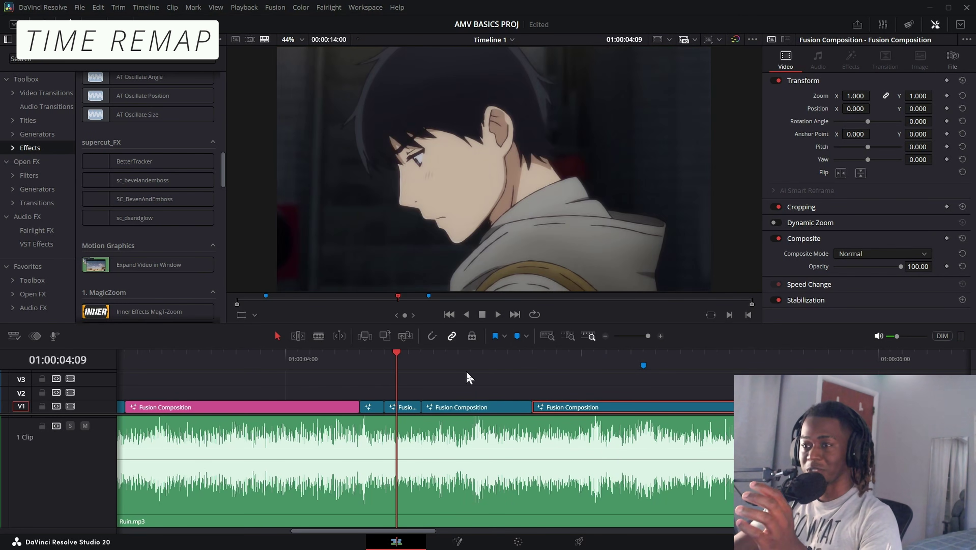
click(482, 364)
key(space)
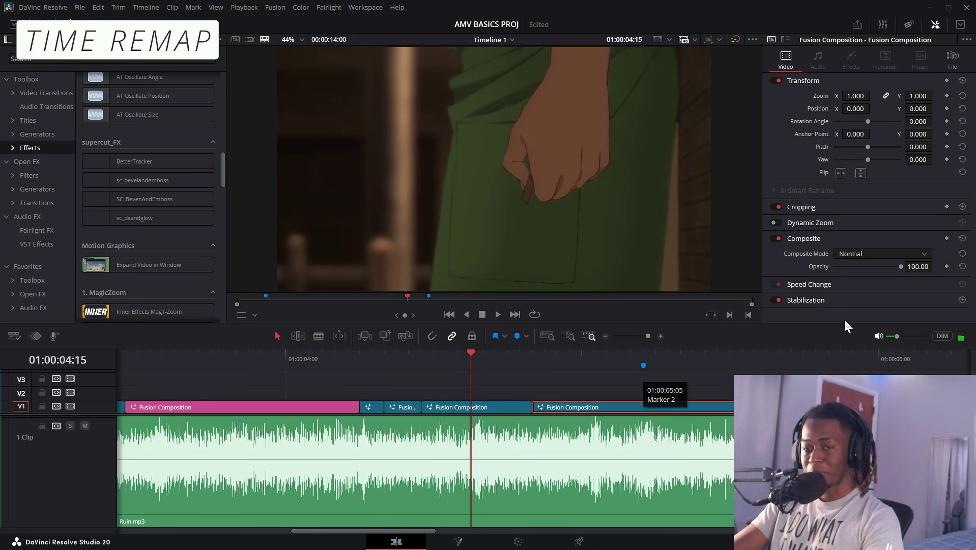
drag(897, 336, 886, 337)
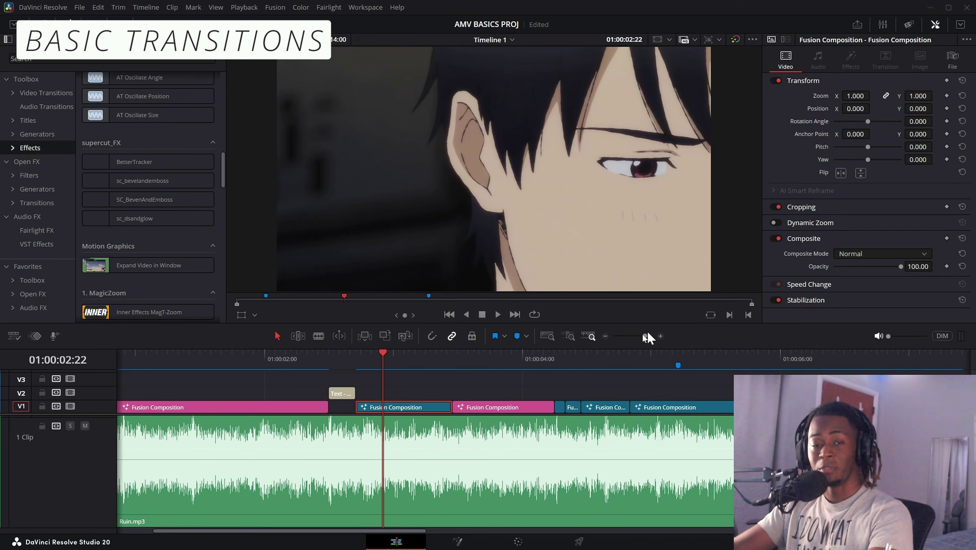
- Play and scrub the cut from the boy's eye close-up to the girl's clip, ending at 01:00:03:07
click(426, 359)
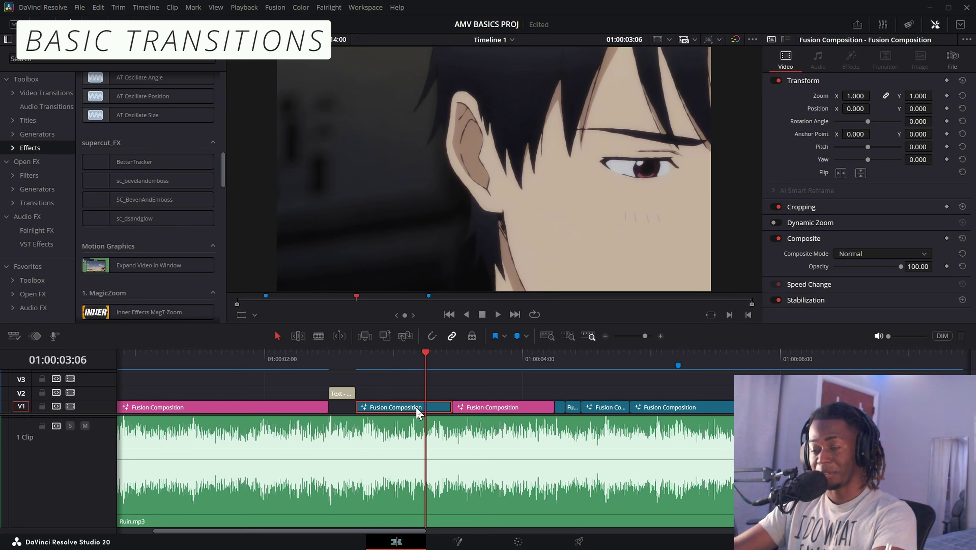
click(399, 363)
key(space)
click(402, 365)
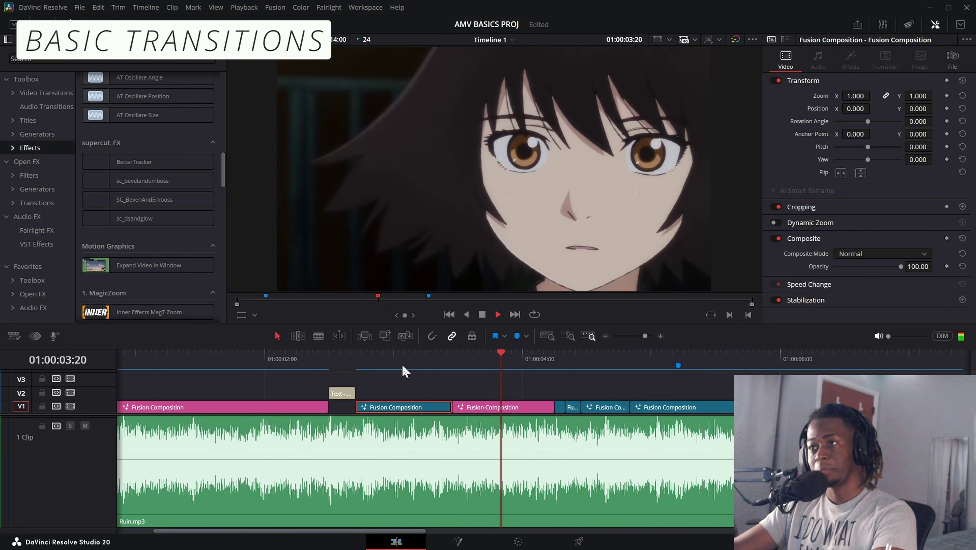
drag(403, 365, 431, 396)
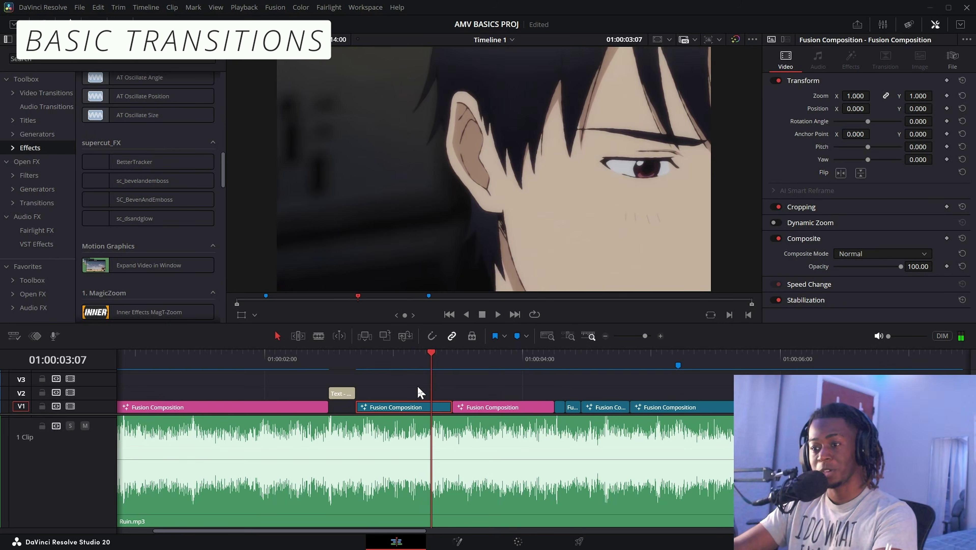
- Open the eye close-up's Fusion composition, space Transform1 away from Merge1, and keyframe its Center at frame 12
key(shift+5)
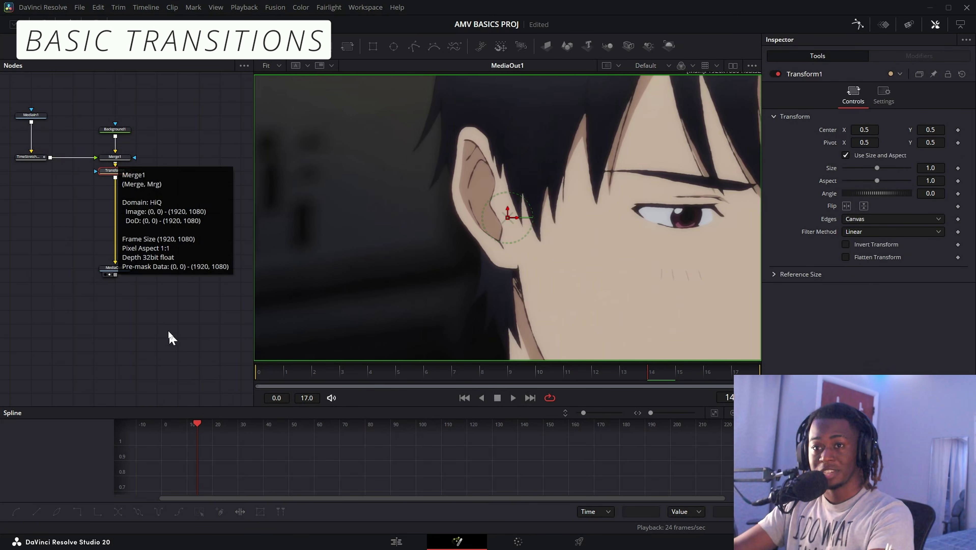
drag(670, 385, 735, 385)
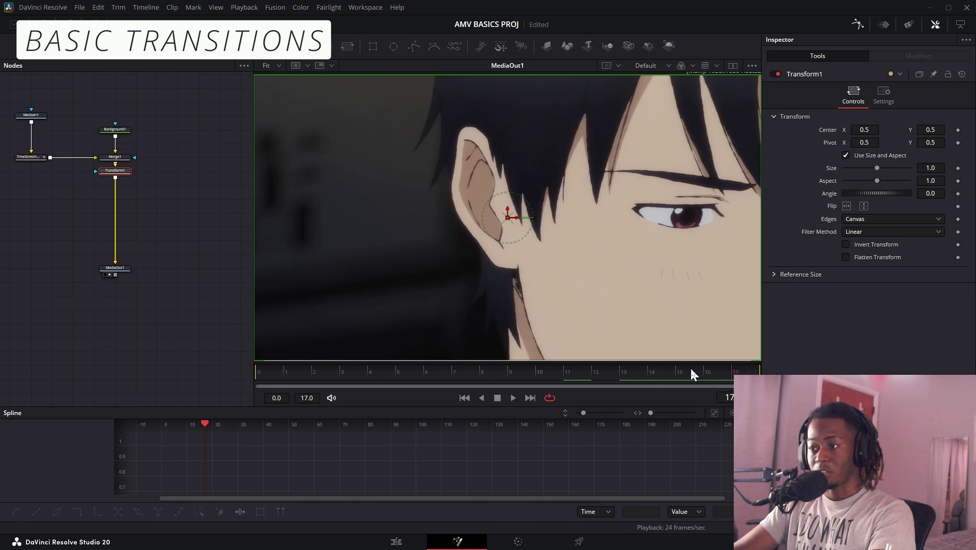
key(Left)
key(Left)
key(Left)
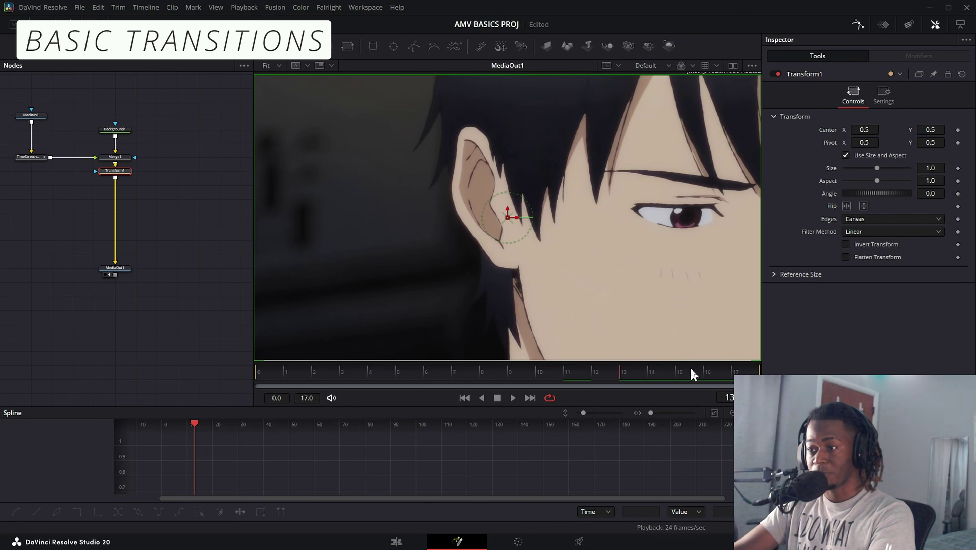
drag(115, 170, 115, 185)
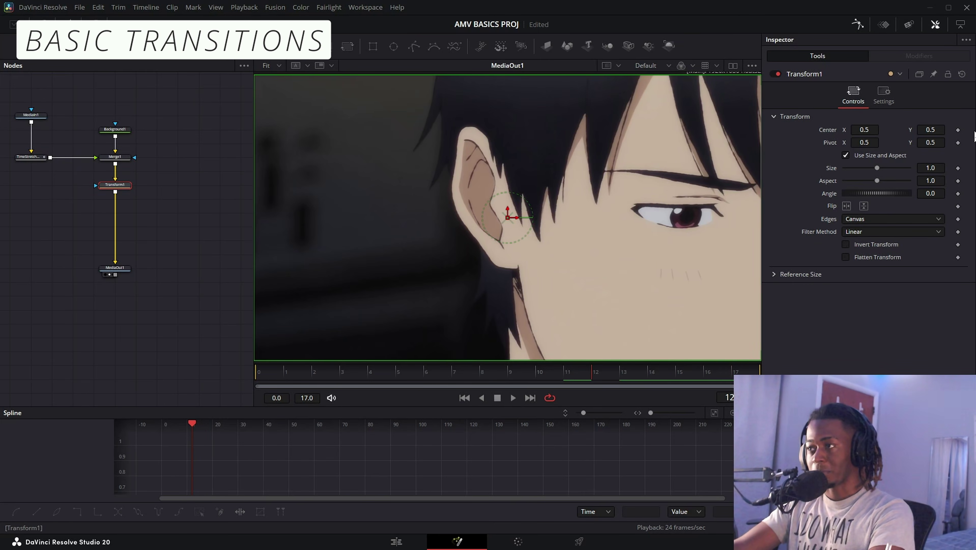
click(958, 130)
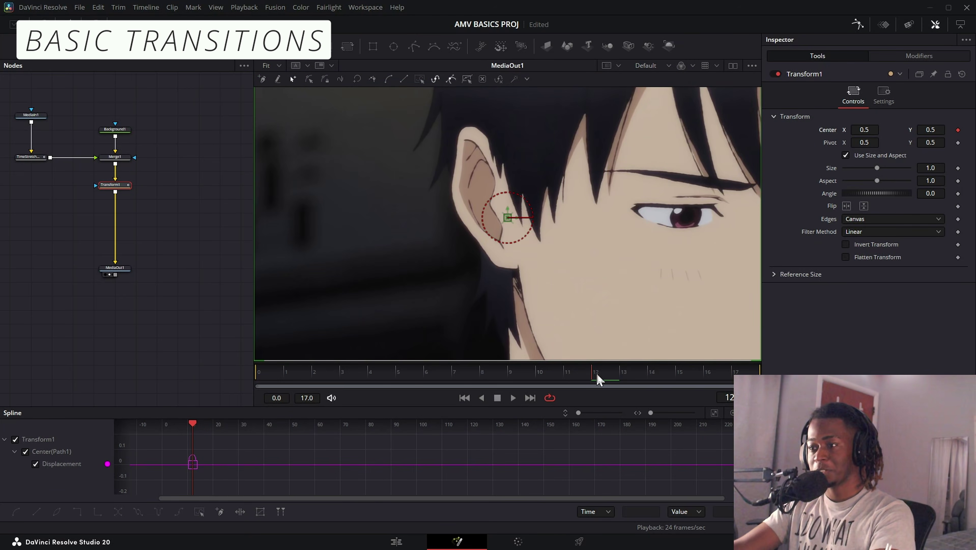
- At frame 16, set Transform1's edges to Mirror and shift its Center X to 0.462
click(707, 372)
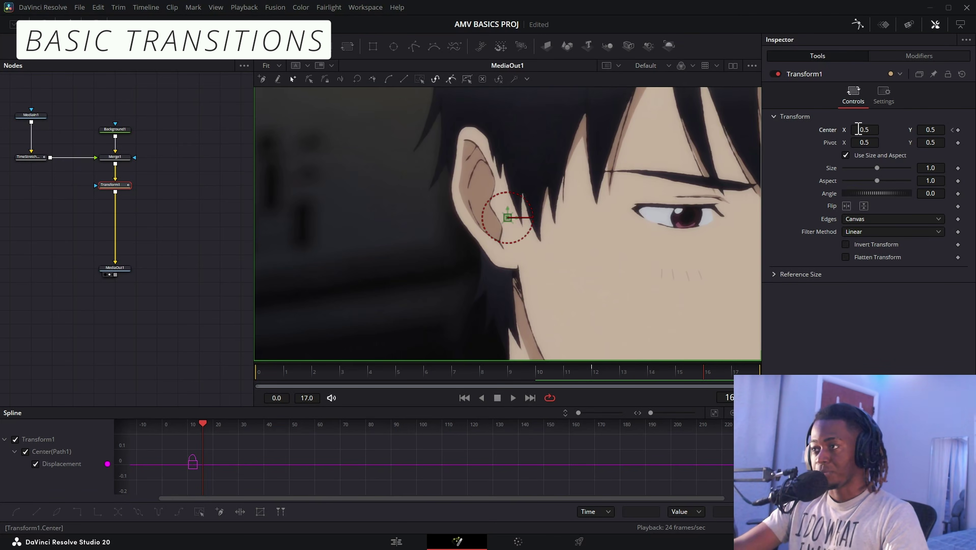
click(860, 219)
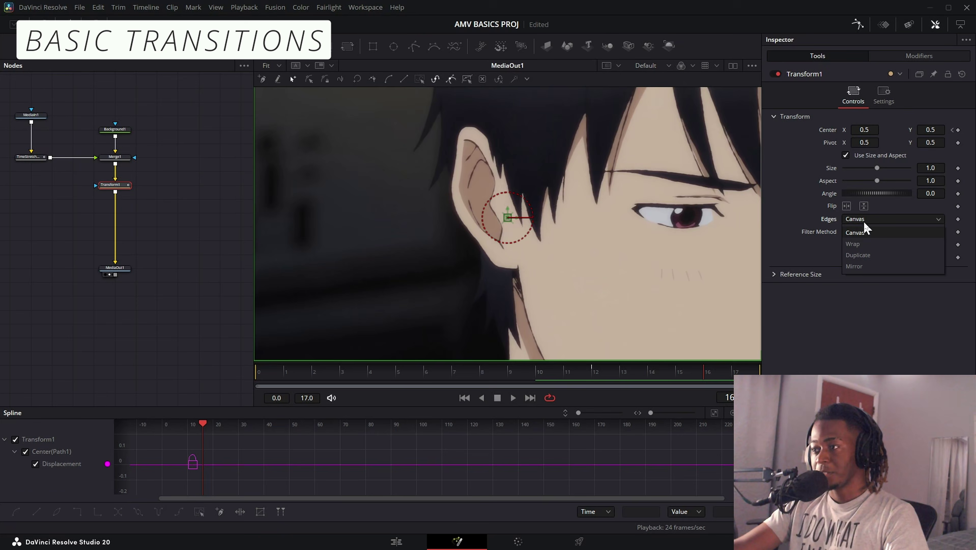
click(859, 265)
drag(867, 129, 840, 130)
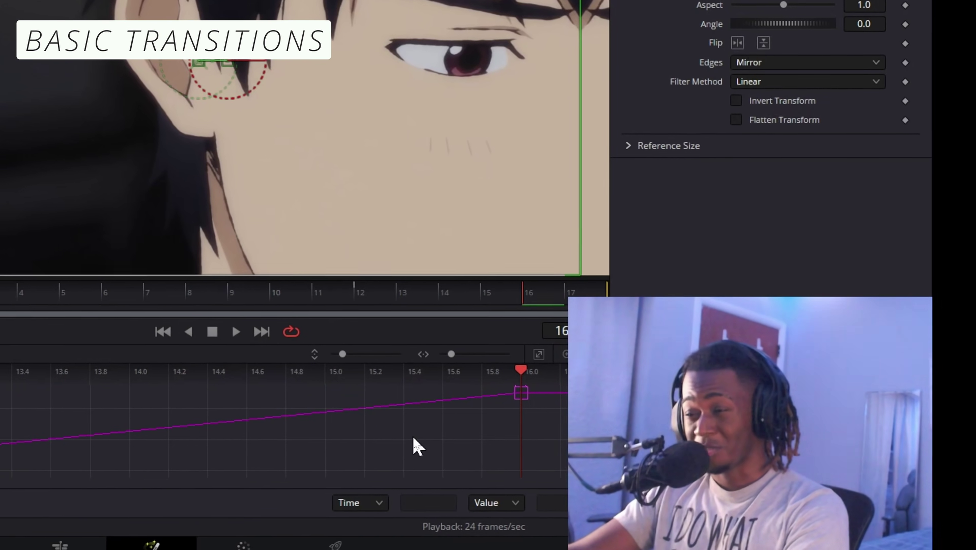
- Smooth the Center displacement keyframes and reshape their handles into a curve that stays flat and rises steeply just before frame 16
key(ctrl+a)
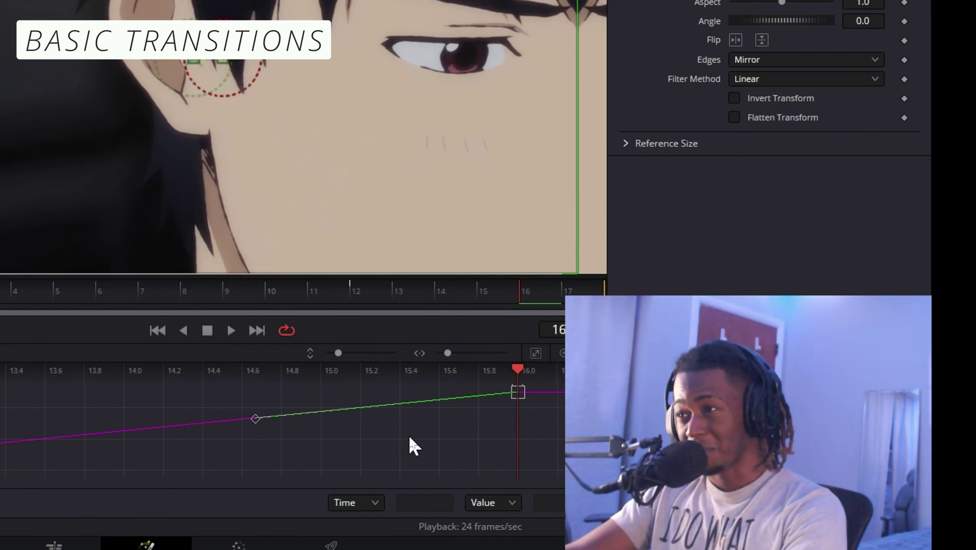
key(f)
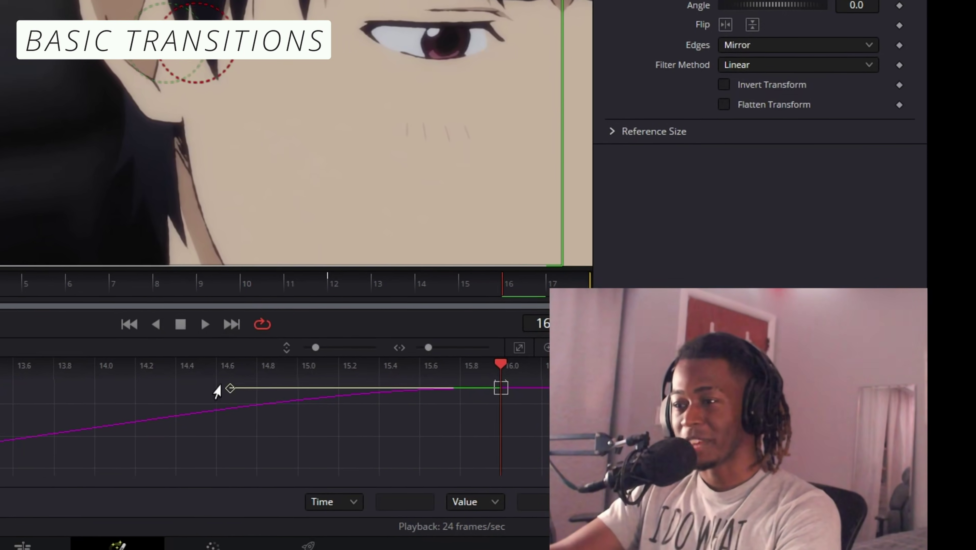
drag(462, 339, 504, 118)
click(714, 269)
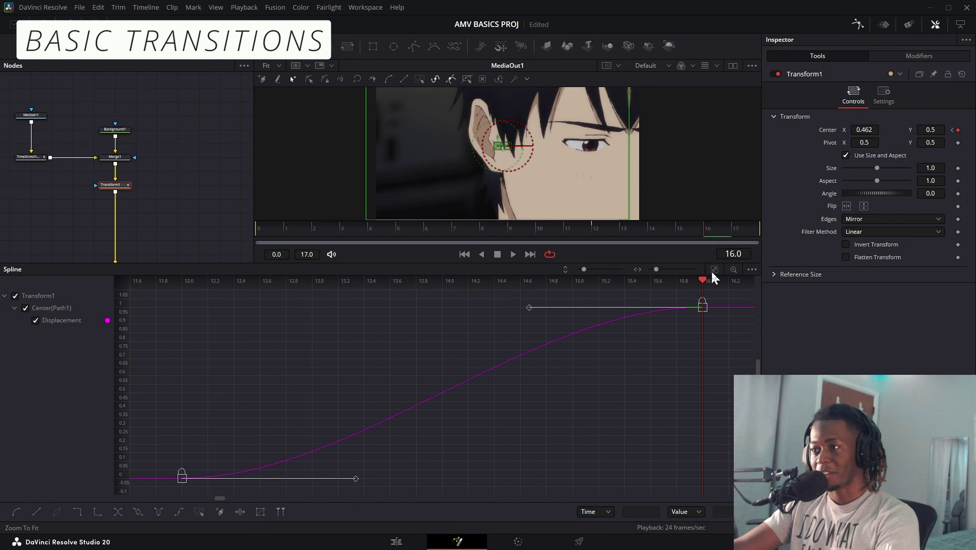
drag(528, 305, 686, 484)
drag(356, 478, 680, 479)
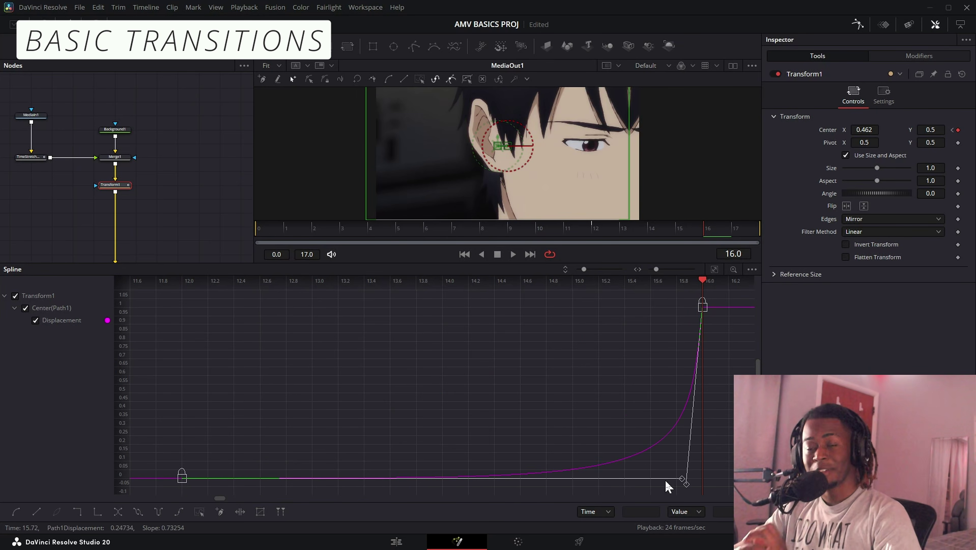
click(550, 231)
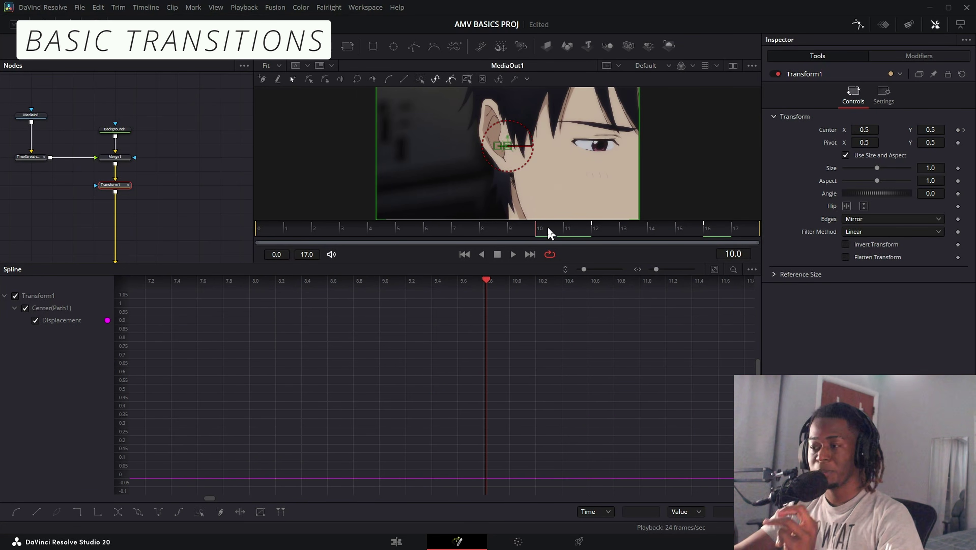
- Add an ekawaTool_EasyOffset node after Transform1, with the playhead on frame 17
click(705, 231)
key(shift+space)
text(trans)
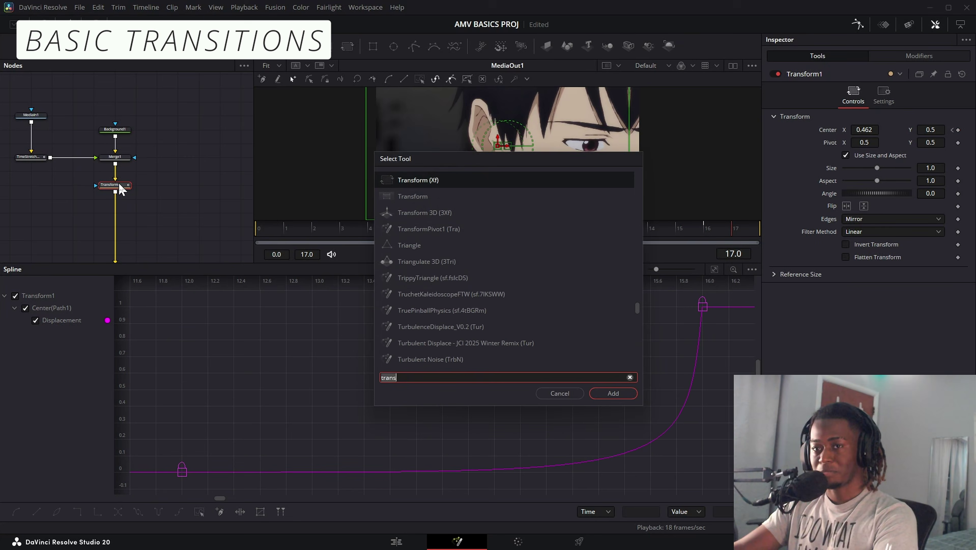
key(BackSpace)
key(BackSpace)
key(BackSpace)
key(BackSpace)
key(BackSpace)
text(EASY)
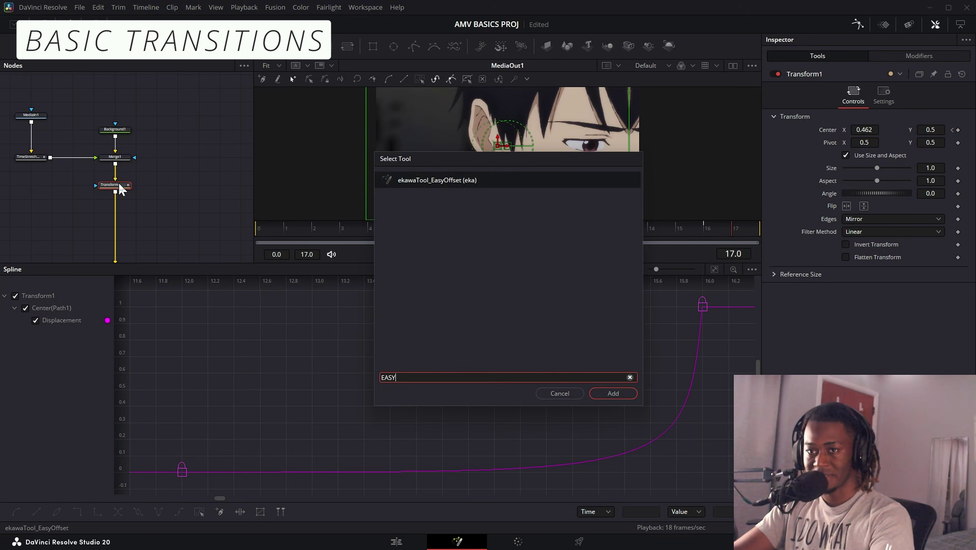
key(Return)
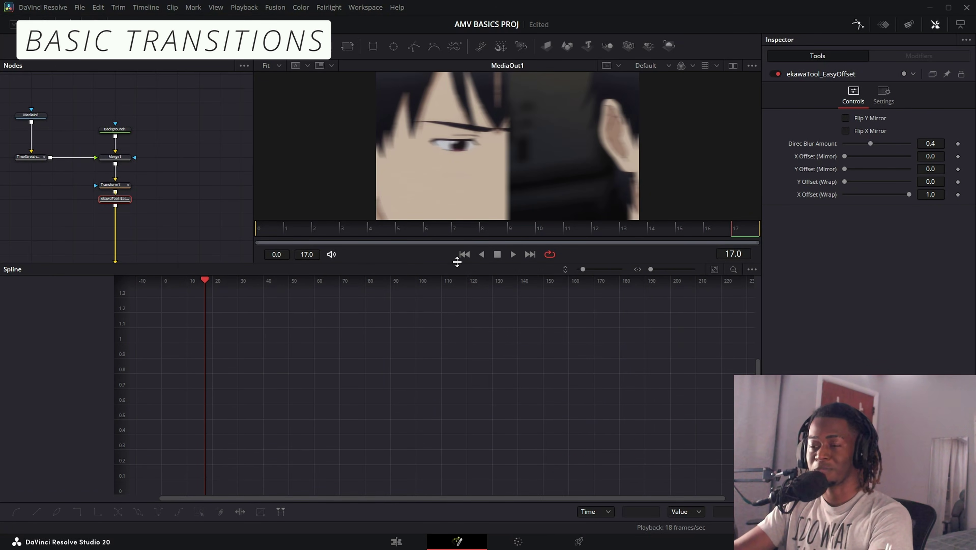
- Keyframe the EasyOffset's X Offset (Wrap) at 1.0 on frame 17 and 0.0 on frame 16, and enlarge the viewer
drag(457, 262, 425, 387)
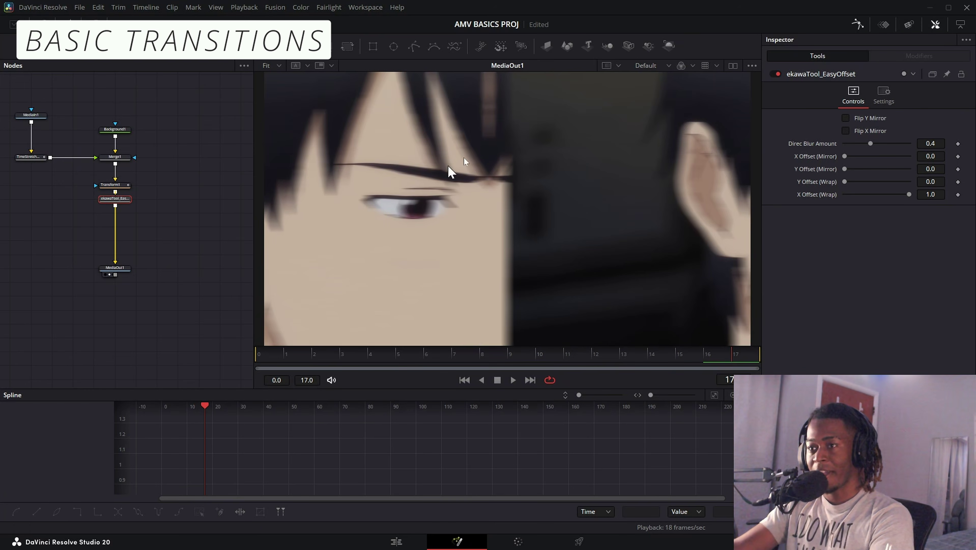
click(959, 195)
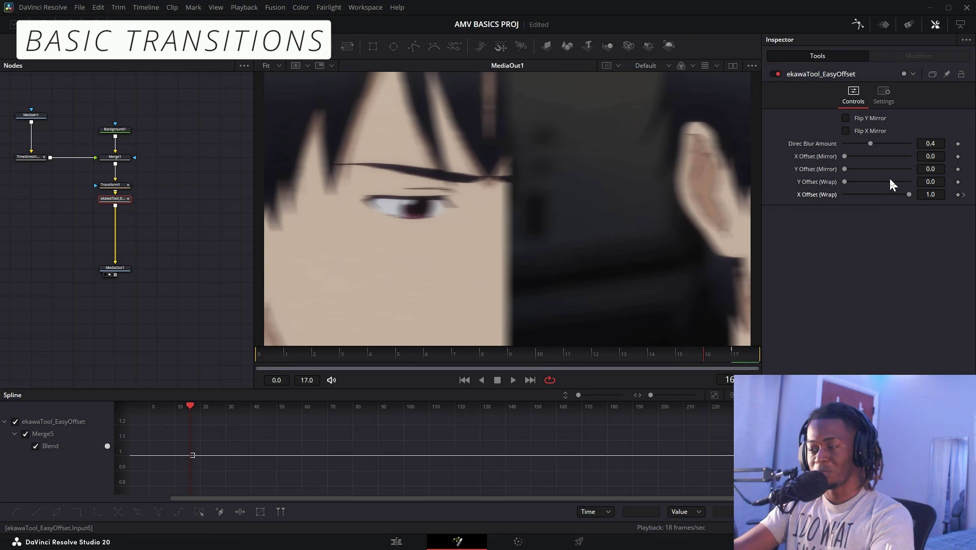
drag(910, 194, 736, 196)
key(space)
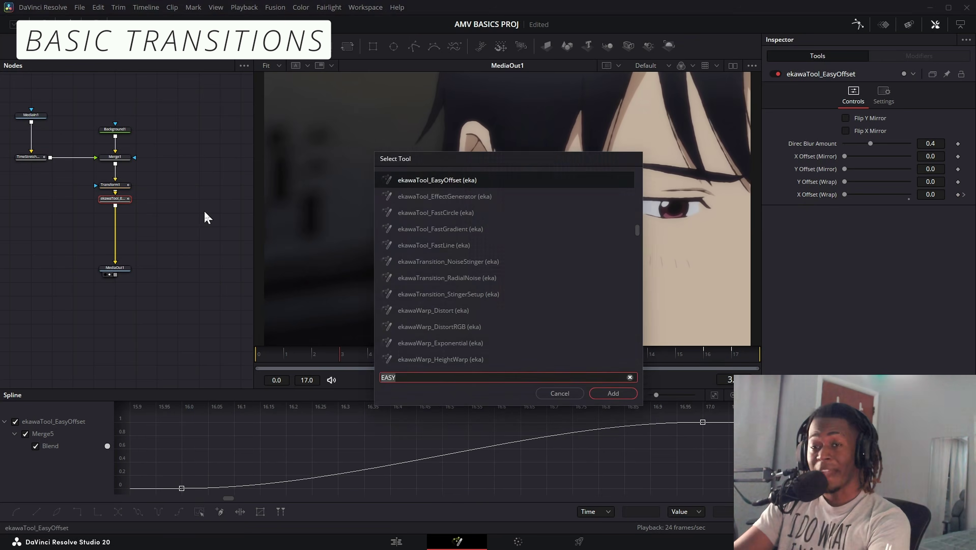
- Try adding a Camera Shake node after ekawaTool_EasyOffset and delete it
text(SHAKE)
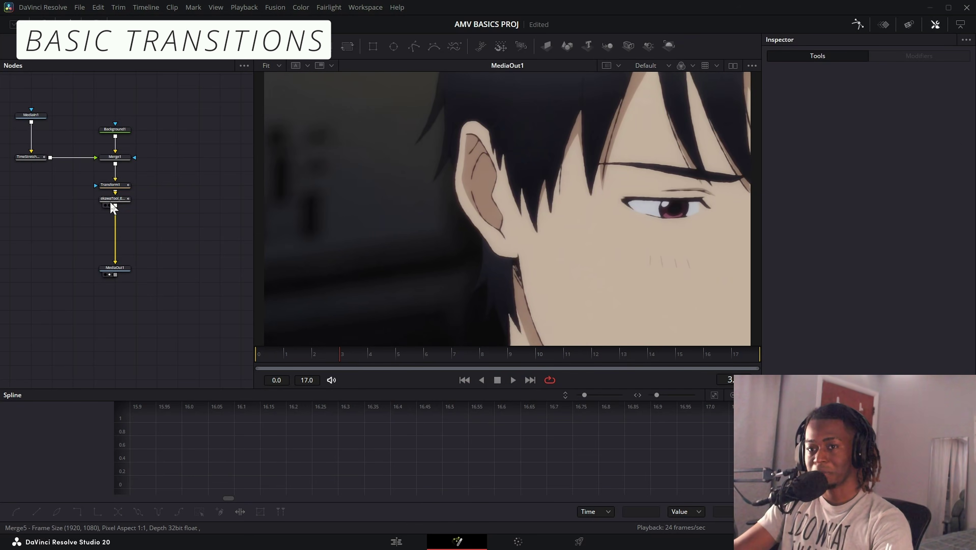
click(112, 204)
key(shift+space)
text(CAM)
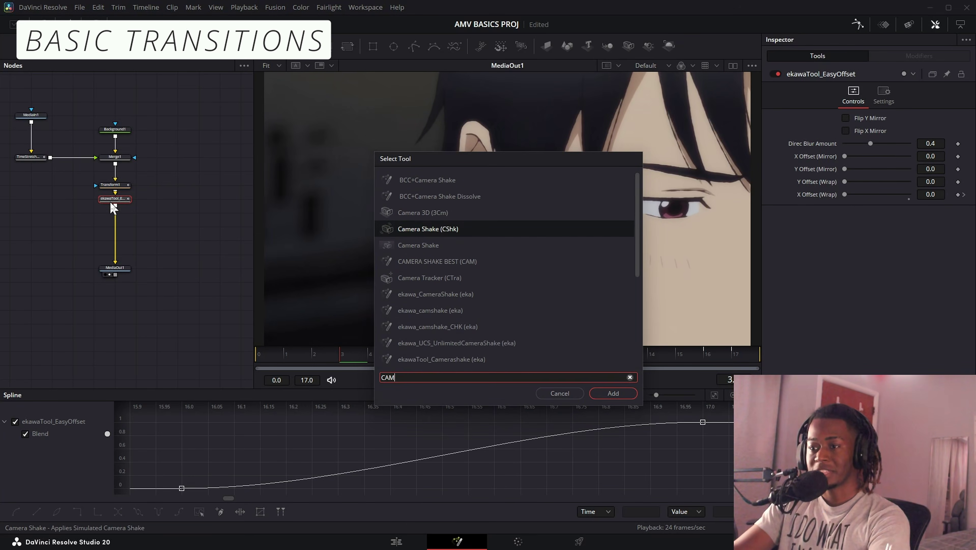
text(ERA)
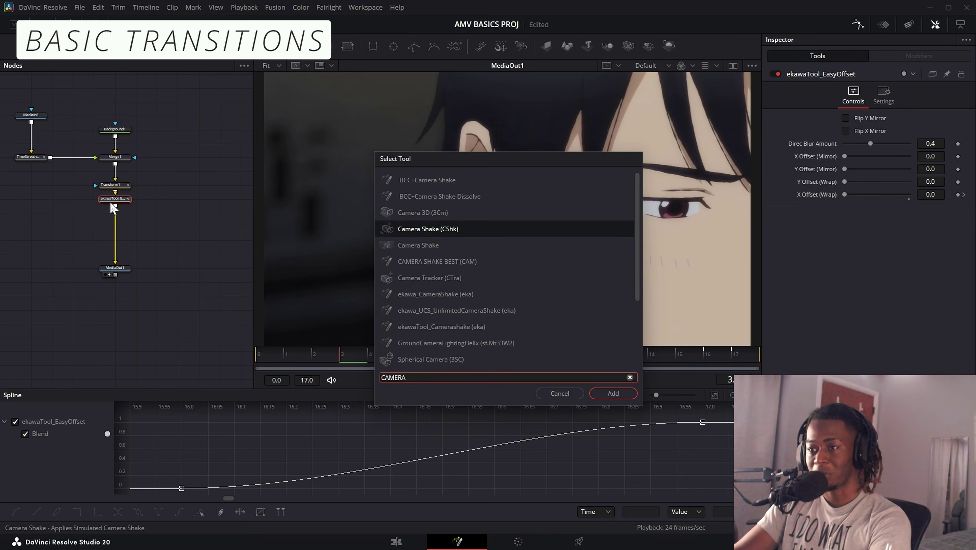
key(Return)
key(Delete)
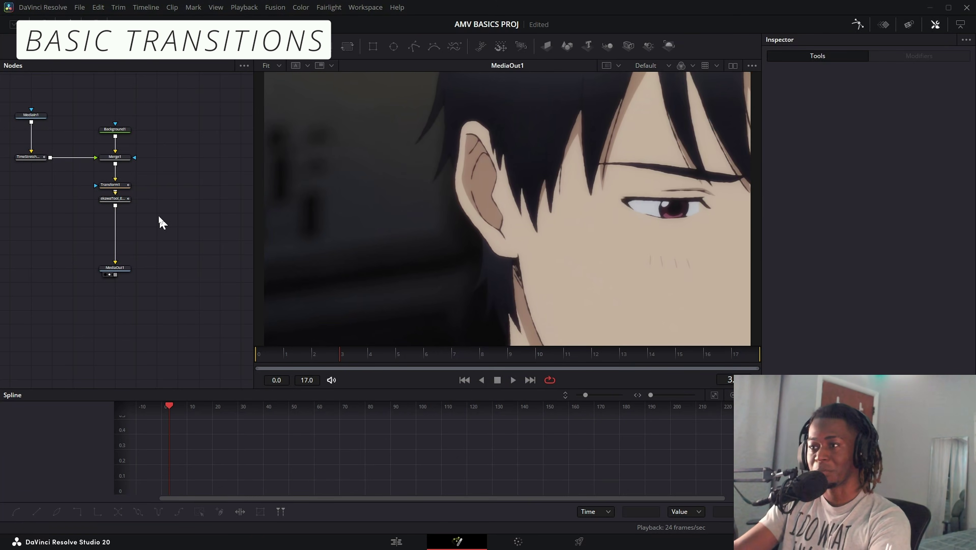
- Add an ekawa_ExShake_21 node after ekawaTool_EasyOffset
click(124, 198)
key(shift+space)
text(s_SHAKE)
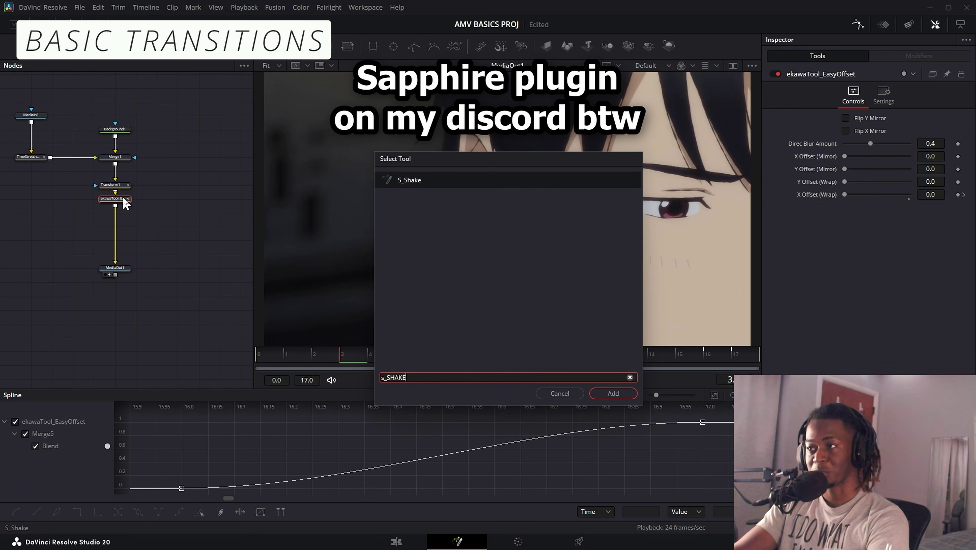
key(BackSpace)
key(BackSpace)
key(BackSpace)
key(BackSpace)
key(BackSpace)
key(BackSpace)
key(BackSpace)
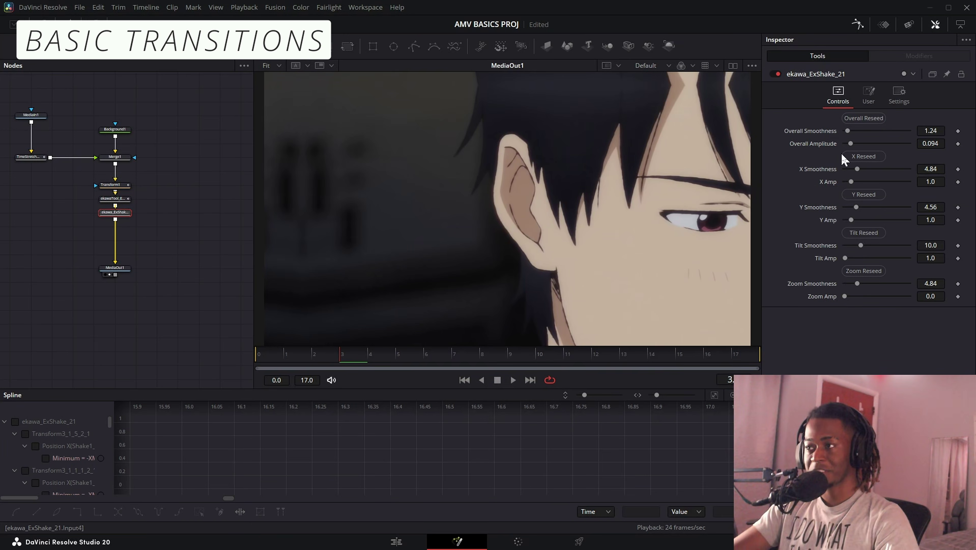
- Keyframe ekawa_ExShake_21's Overall Amplitude at 0.0 on frame 12, matching Transform1's first keyframe, and raise it on frame 17
drag(850, 143, 742, 143)
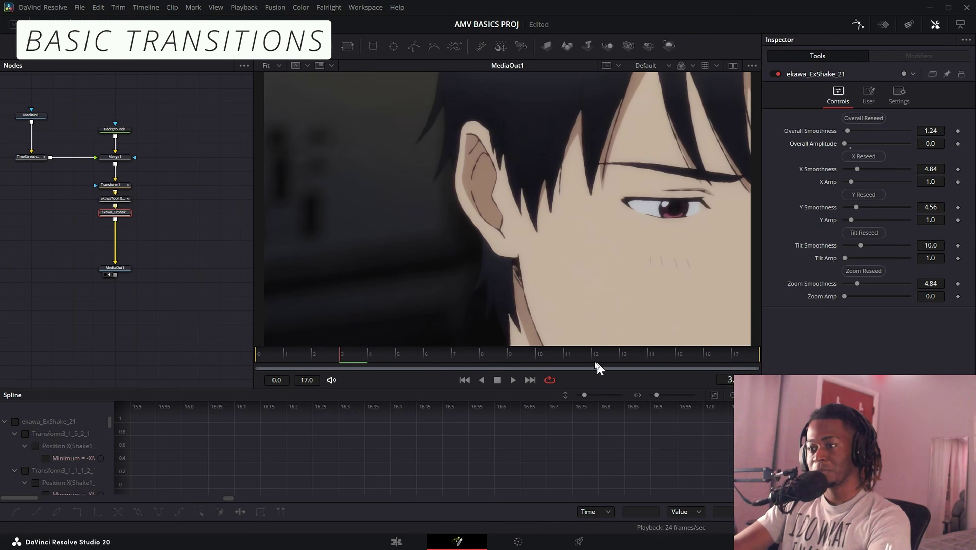
click(117, 185)
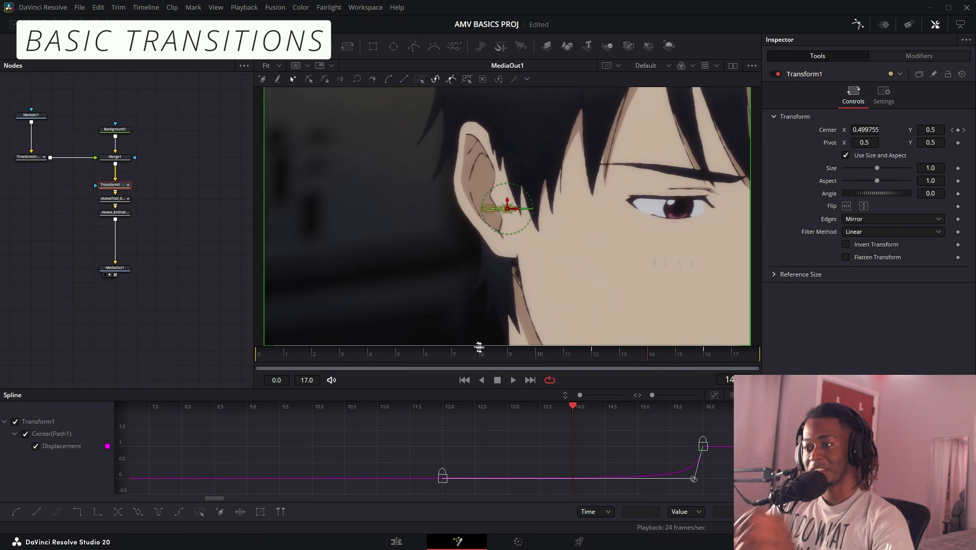
click(598, 366)
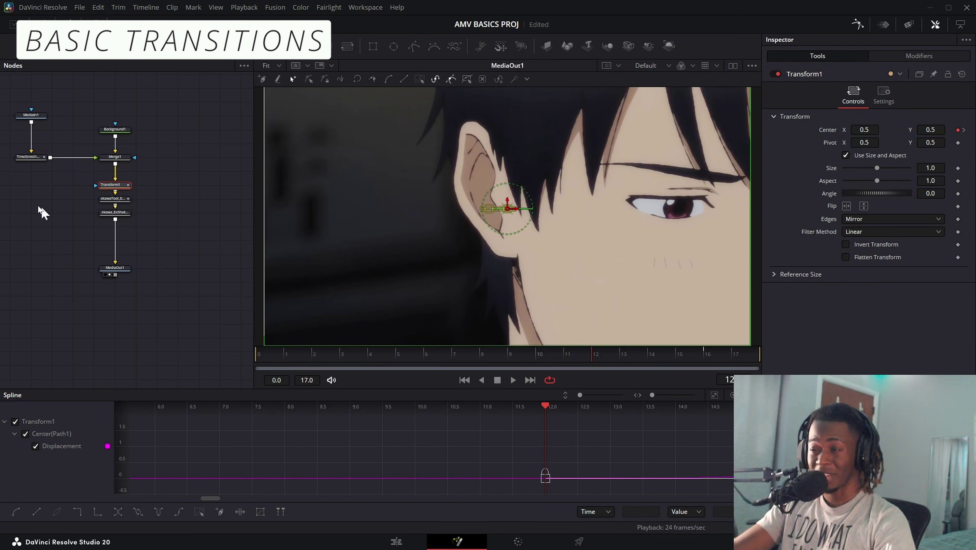
click(115, 212)
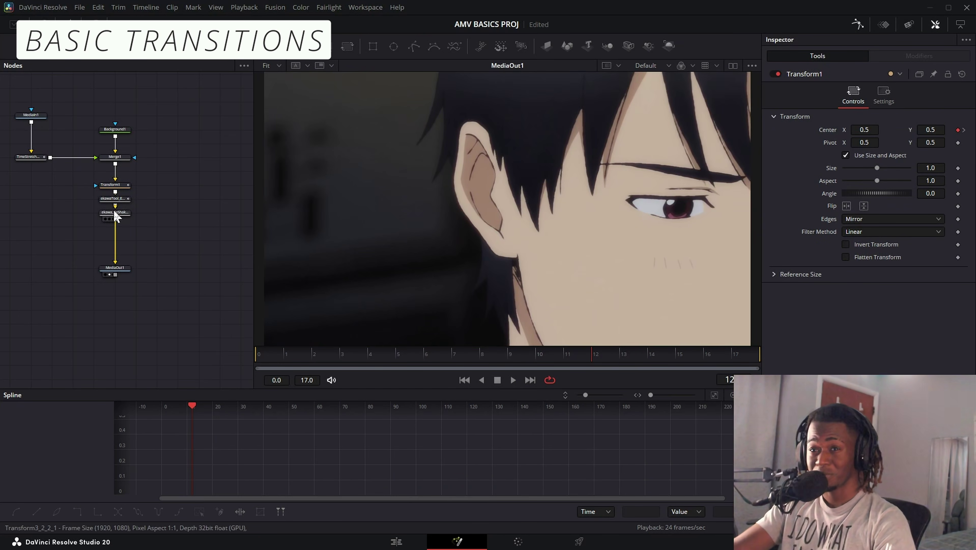
click(958, 143)
drag(651, 361, 822, 361)
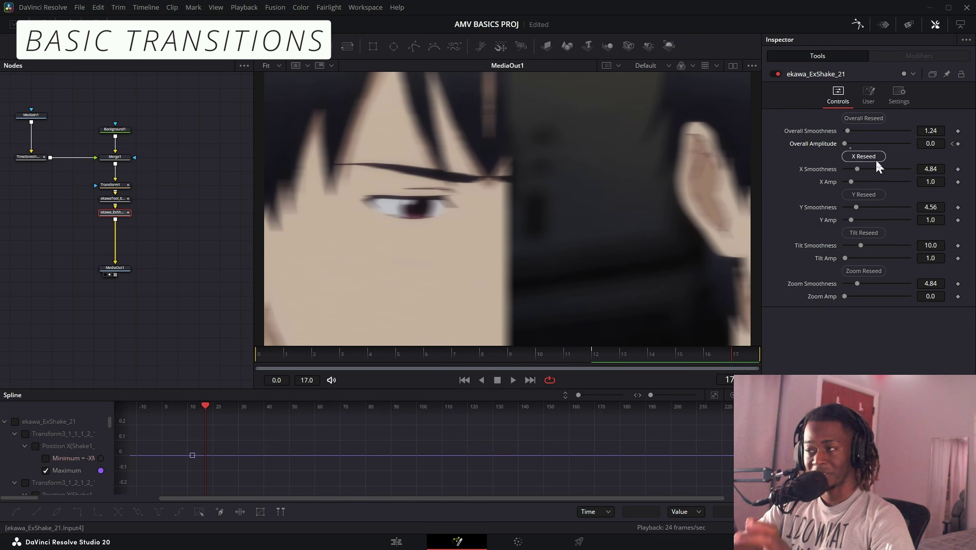
drag(918, 144, 930, 144)
- Preview the shake and set ekawa_ExShake_21's Tilt Amp to 24.8 and Zoom Amp to 3.15
key(space)
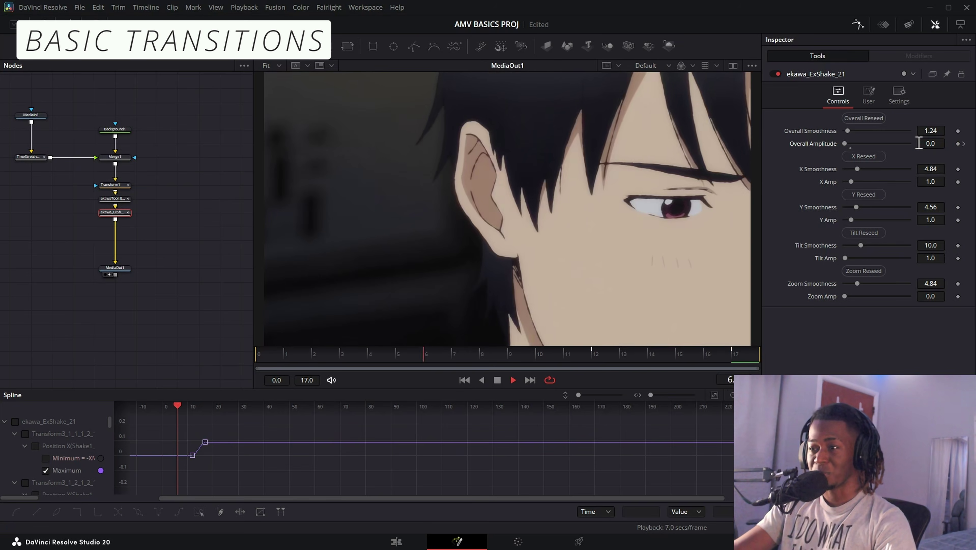
key(space)
click(715, 395)
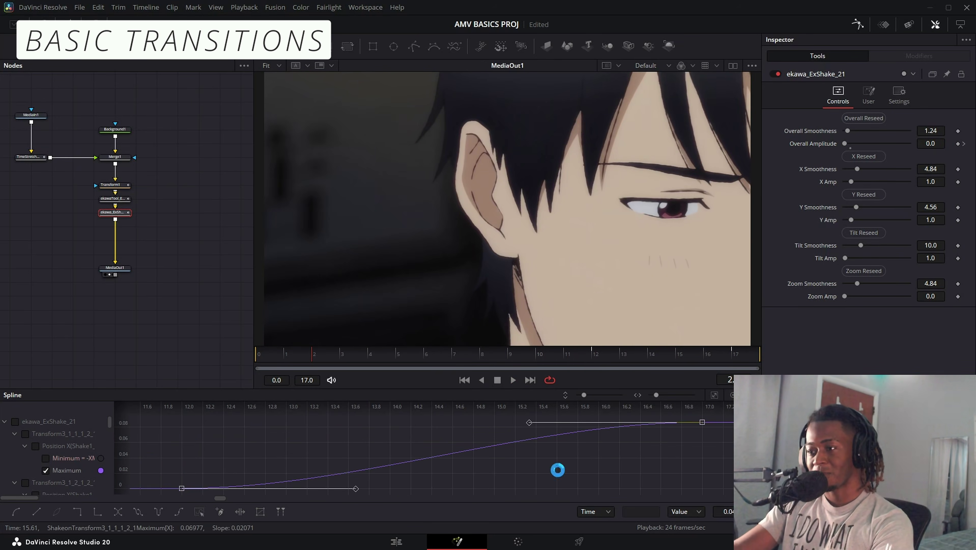
key(space)
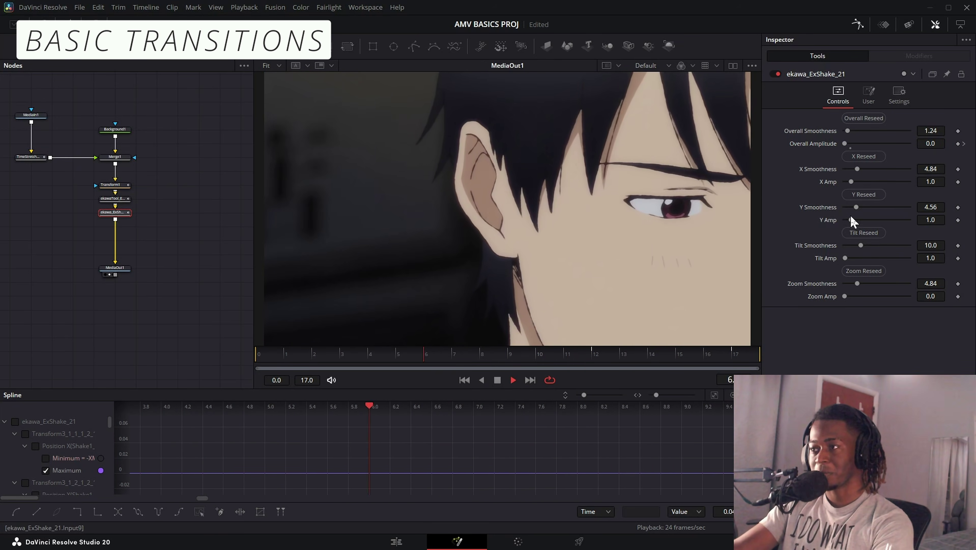
drag(846, 258, 861, 262)
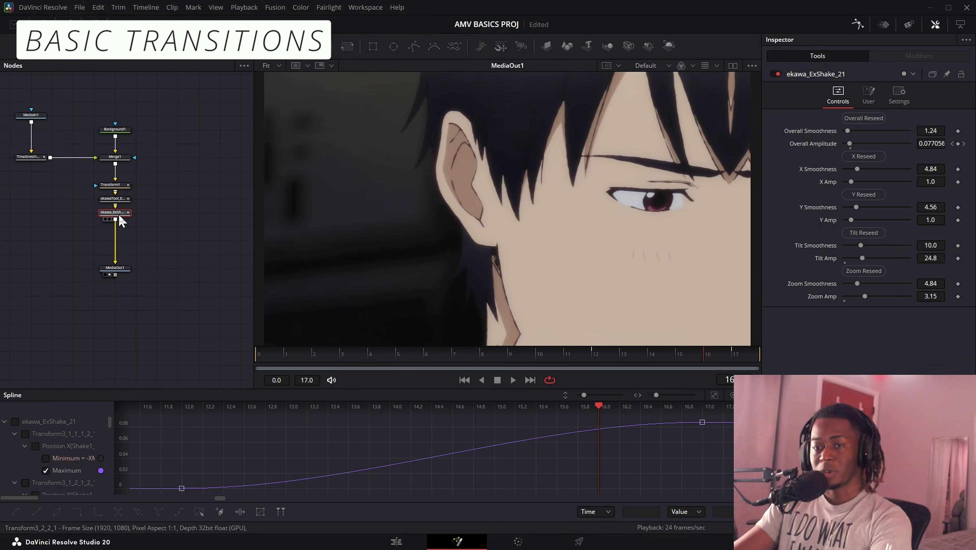
- Try adding a lens tool and a Defocus It node with Blur Size 10.5 after ekawa_ExShake_21, and delete them
key(shift+space)
text(shakelens b)
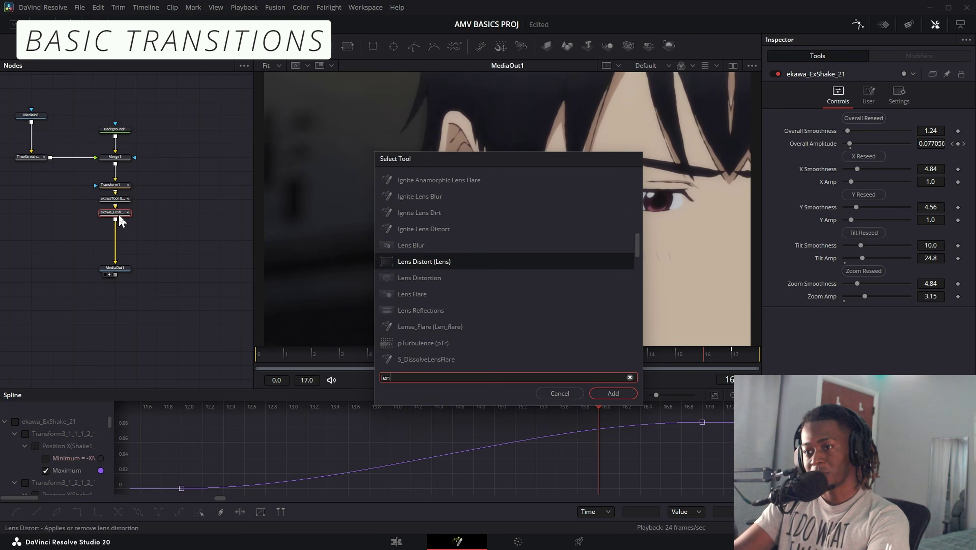
key(Return)
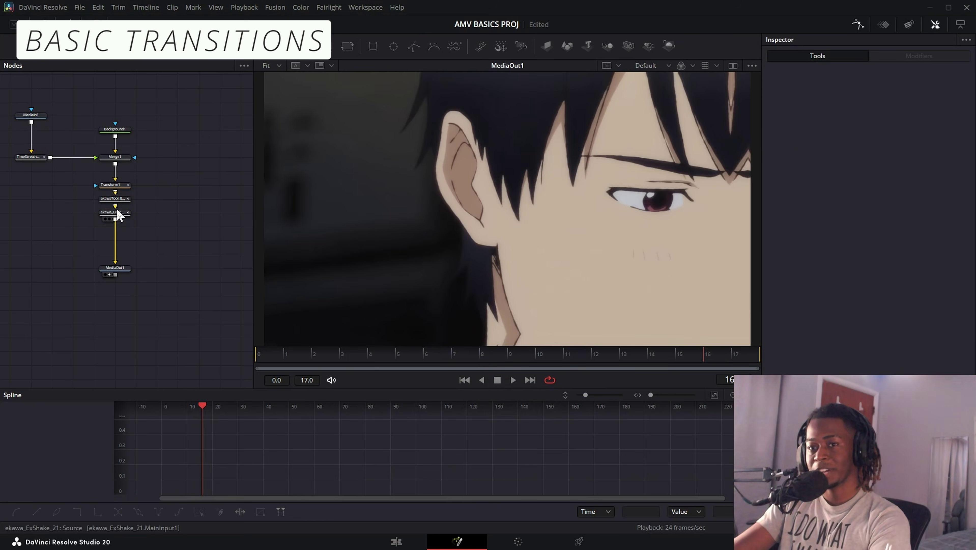
click(118, 214)
key(shift+space)
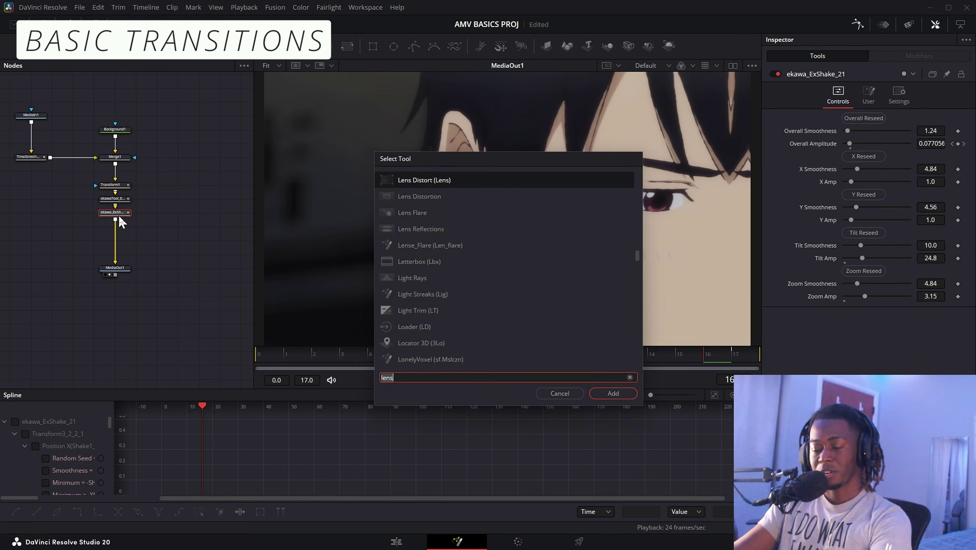
text(defoc)
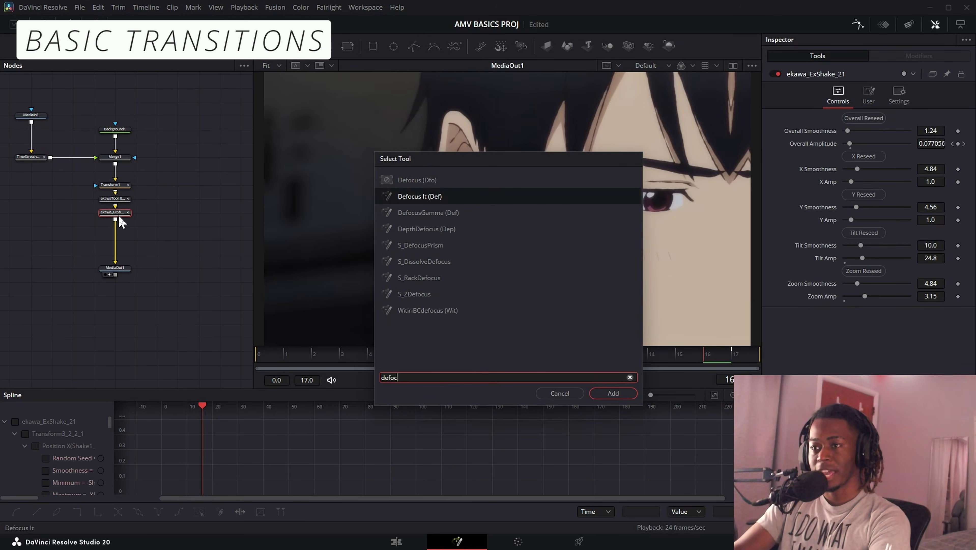
key(Return)
click(826, 117)
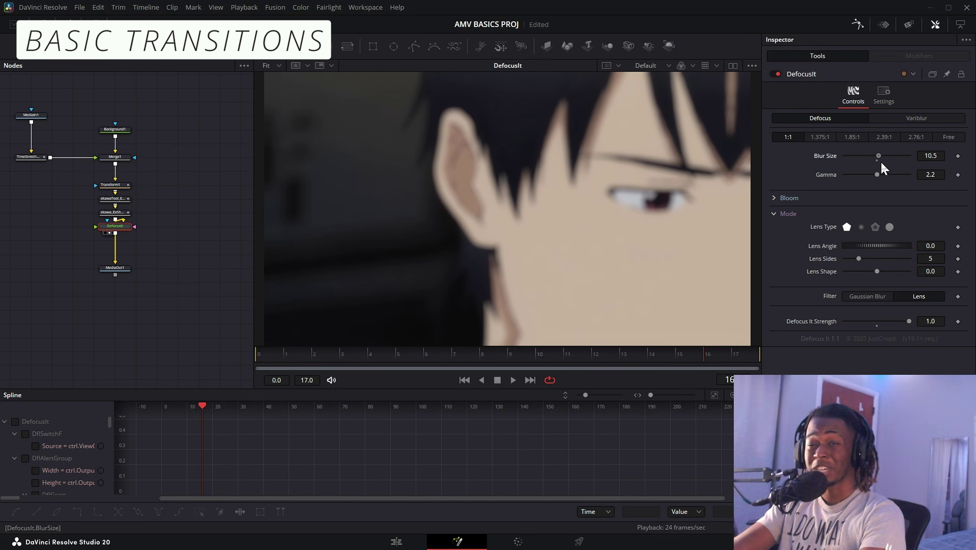
key(Delete)
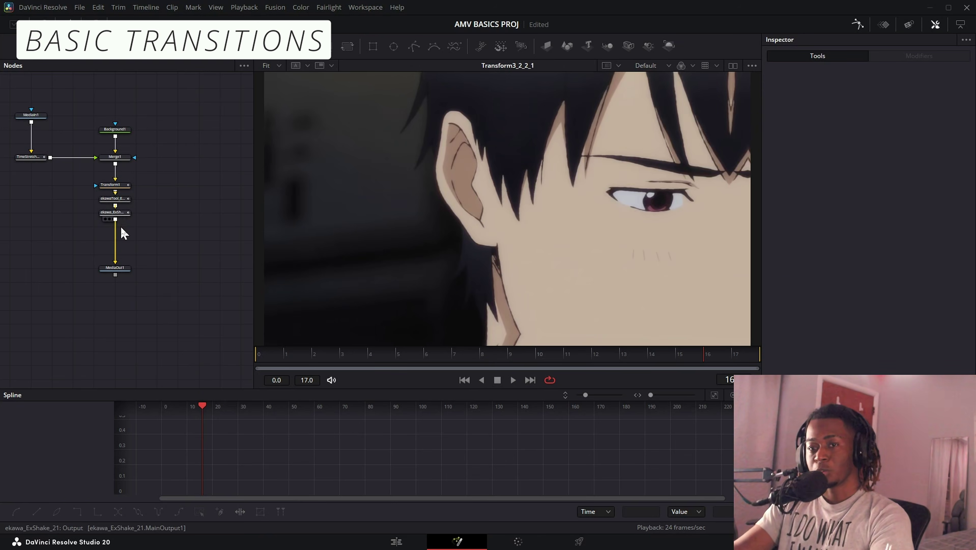
- Try adding a Blur node after ekawa_ExShake_21, adjust its Blur Size and remove the node
click(127, 213)
key(b)
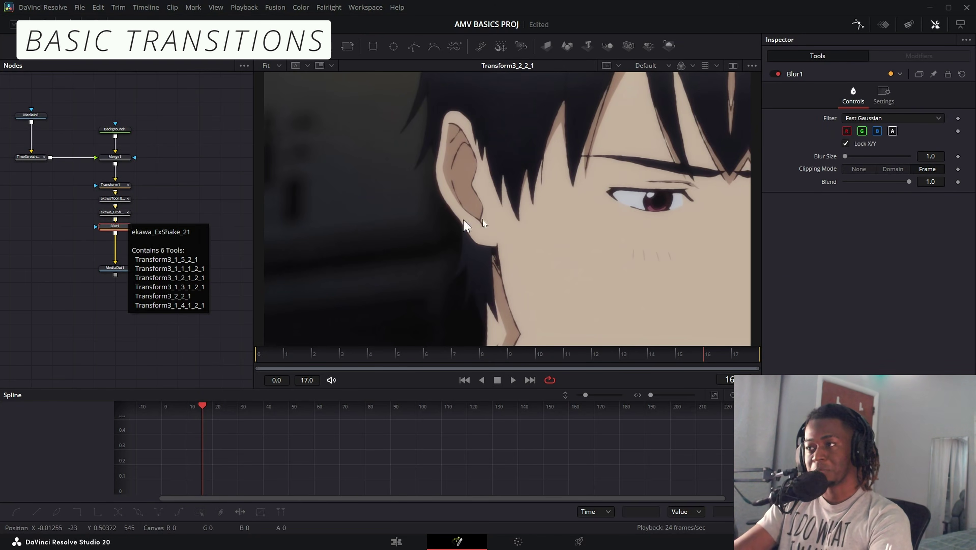
drag(843, 157, 861, 158)
drag(861, 158, 852, 158)
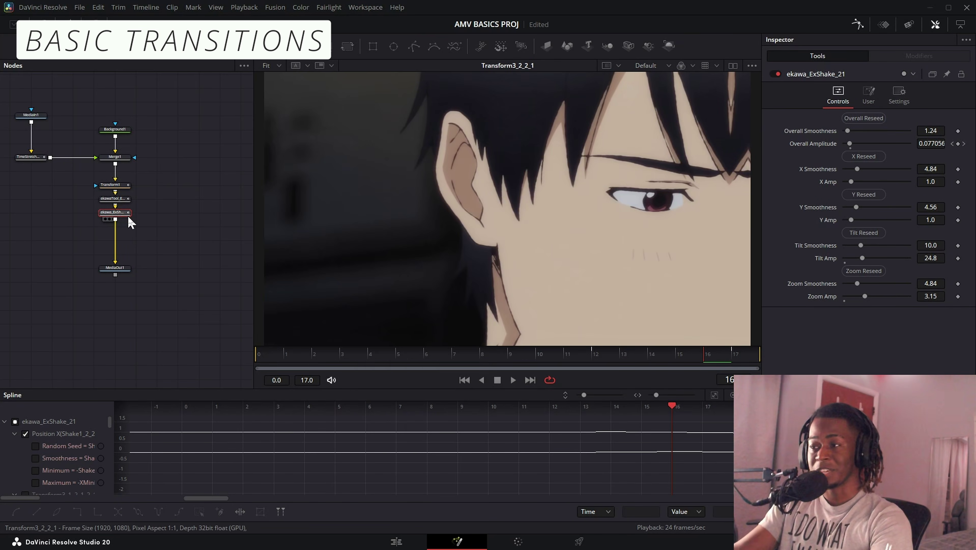
- Search the available tools for "bcc lens" to look at the BCC lens blur options
key(shift+space)
text(bcc lens)
key(Down)
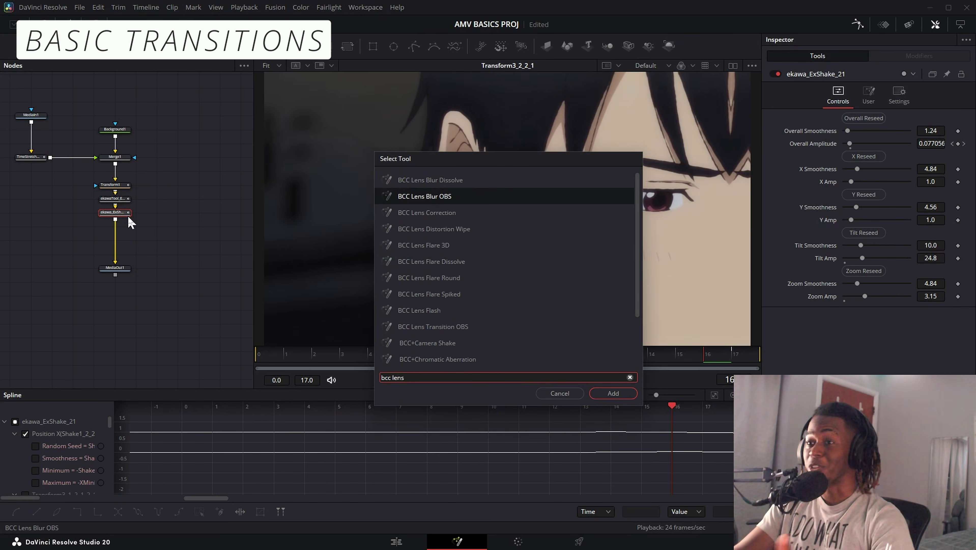
key(BackSpace)
key(BackSpace)
key(BackSpace)
key(BackSpace)
key(BackSpace)
key(BackSpace)
key(BackSpace)
key(BackSpace)
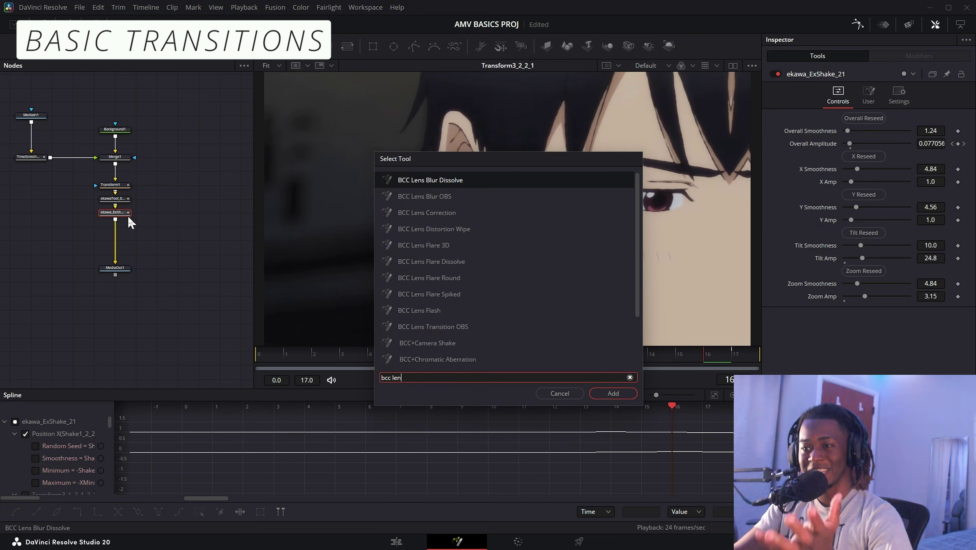
- Add a Defocus It node after ekawa_ExShake_21 and keyframe its Blur Size at 0.0 on frame 14 and 15.9 on frame 17
text(l)
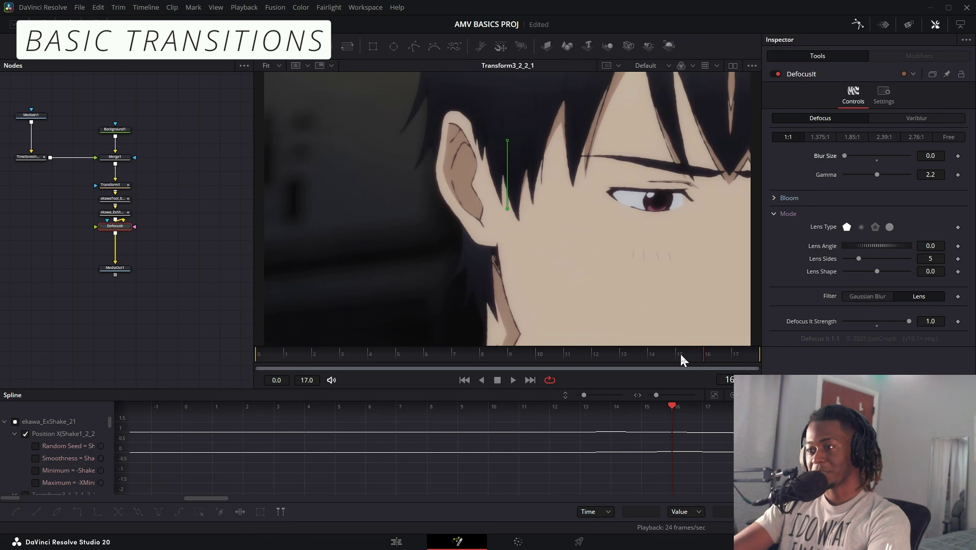
drag(682, 357, 733, 356)
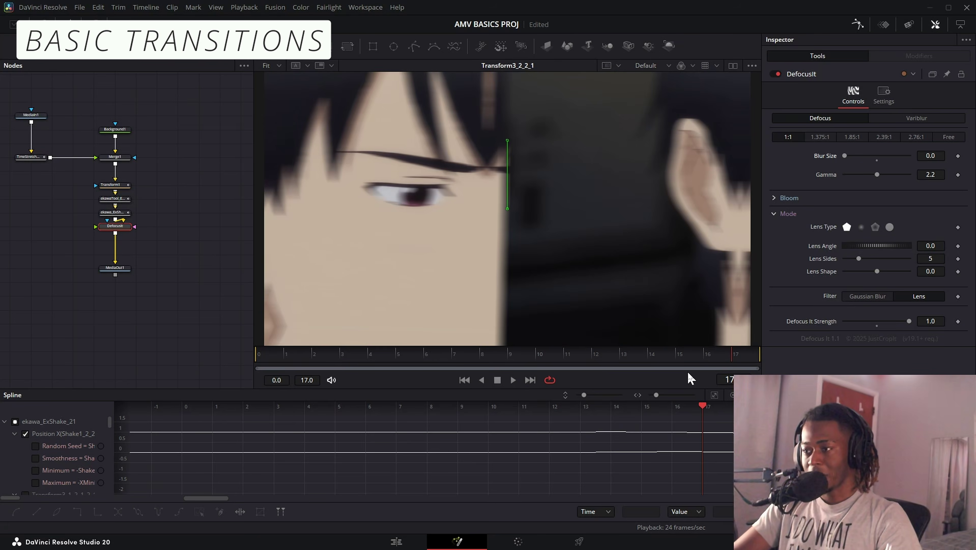
key(Left)
key(Left)
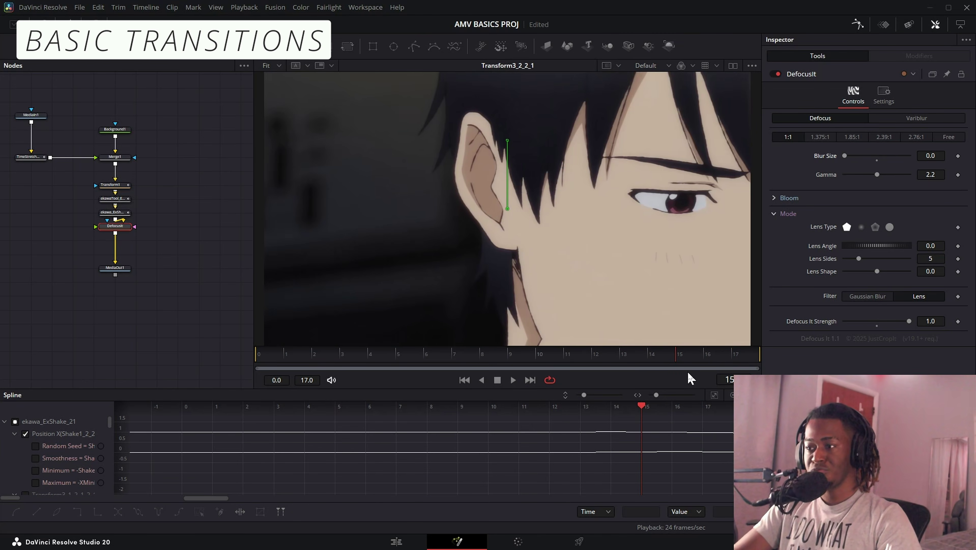
key(Right)
key(Right)
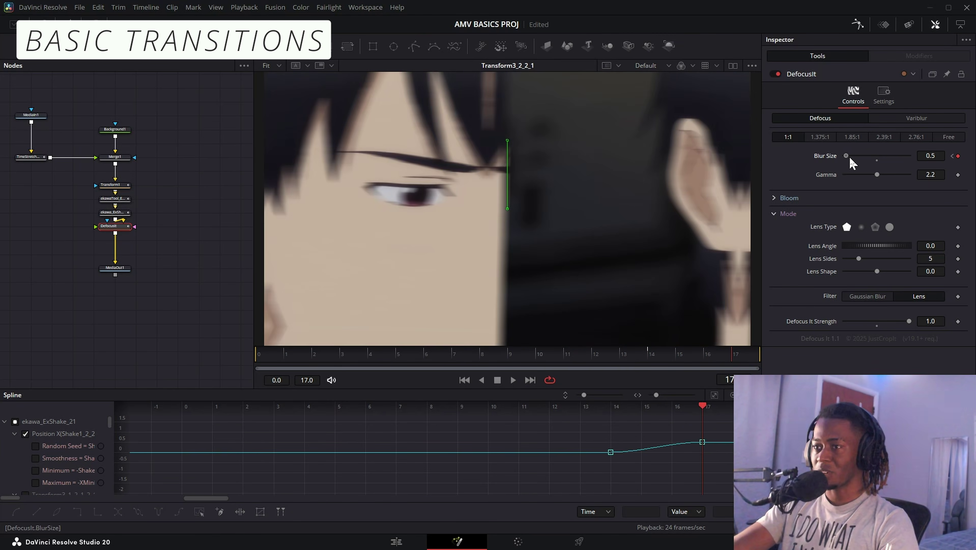
drag(849, 157, 864, 162)
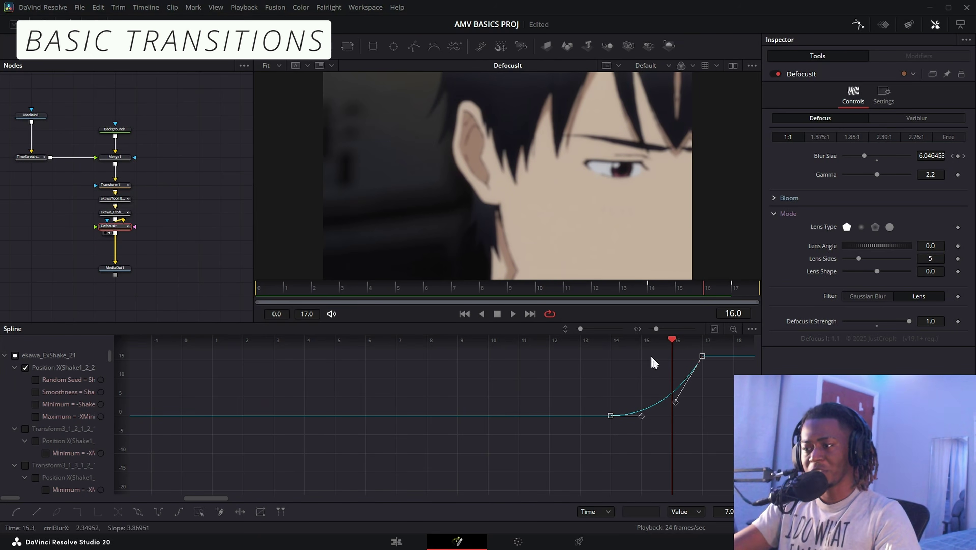
- Adjust the easing of the Blur Size curve between frames 14 and 17 and check the blurred transition frame by frame
drag(674, 407, 689, 419)
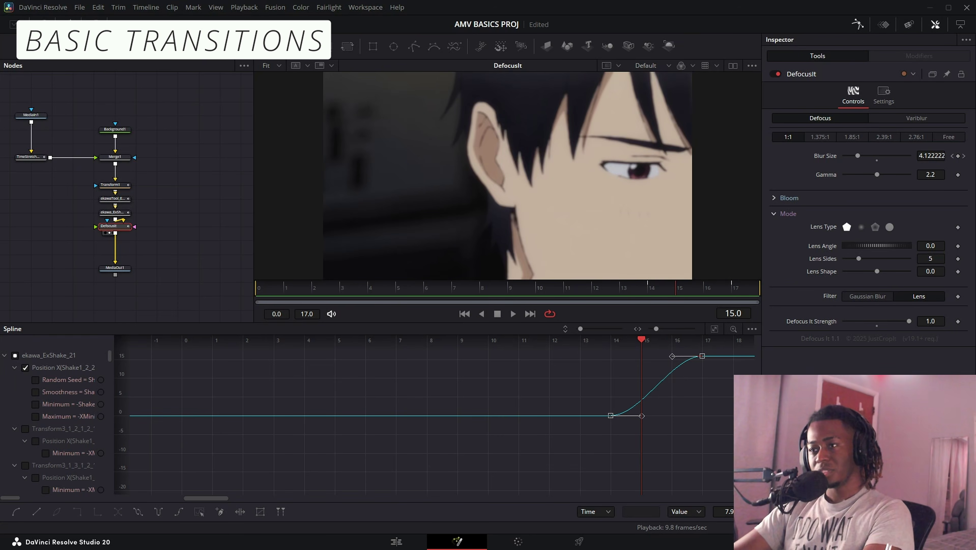
key(Left)
key(Right)
key(Right)
key(Right)
key(Right)
key(Left)
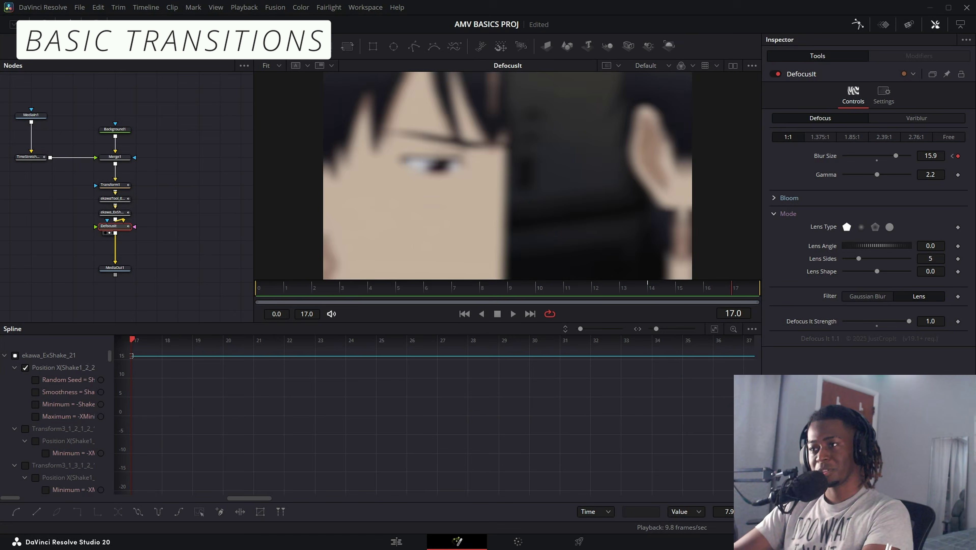
key(Left)
key(Left)
key(Left)
key(Right)
key(Right)
key(Right)
key(Right)
key(Left)
key(Left)
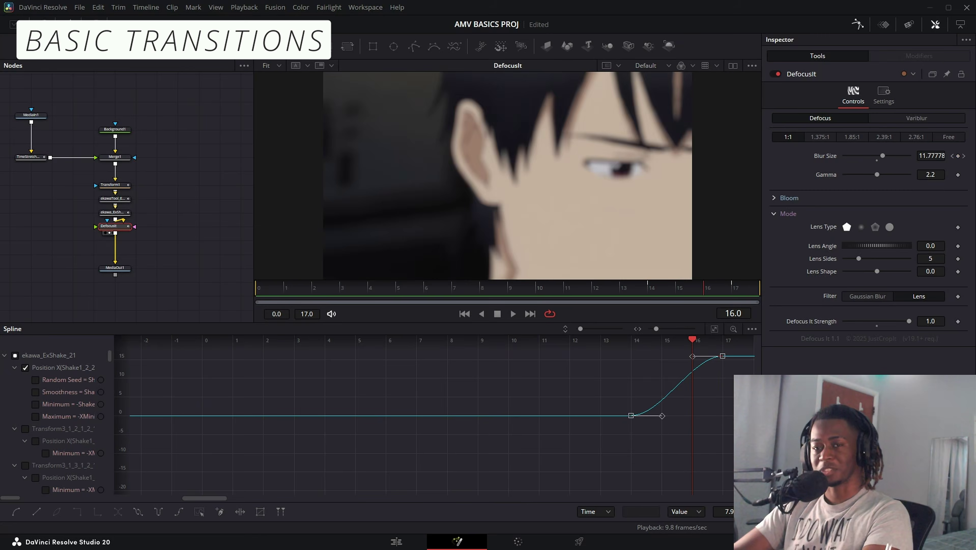
key(Left)
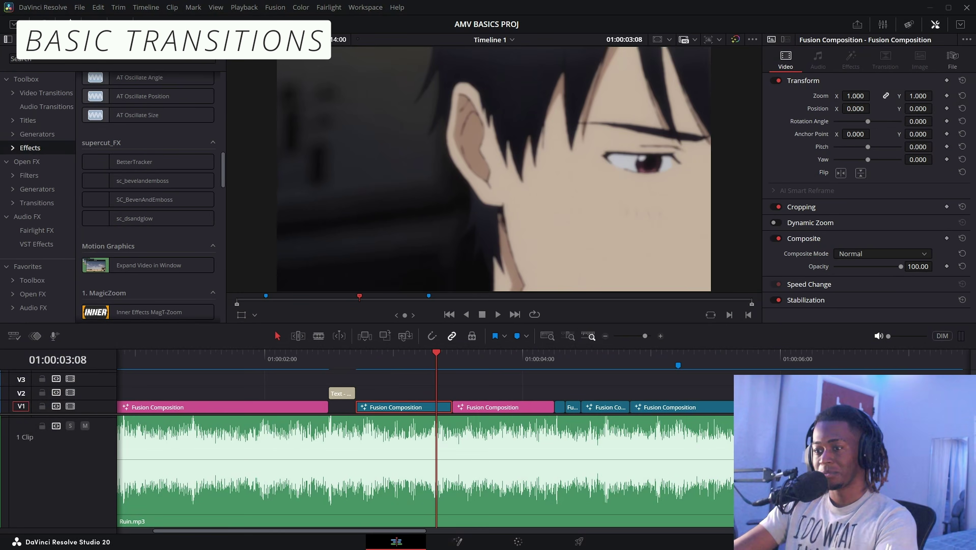
- Play back the end of the first transition clip on the edit timeline
key(space)
click(396, 366)
click(394, 366)
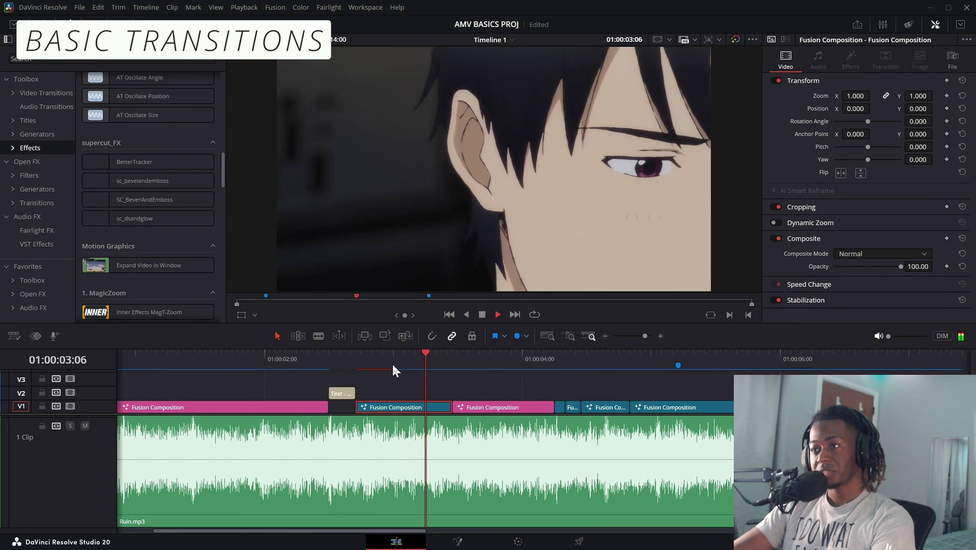
key(space)
click(409, 363)
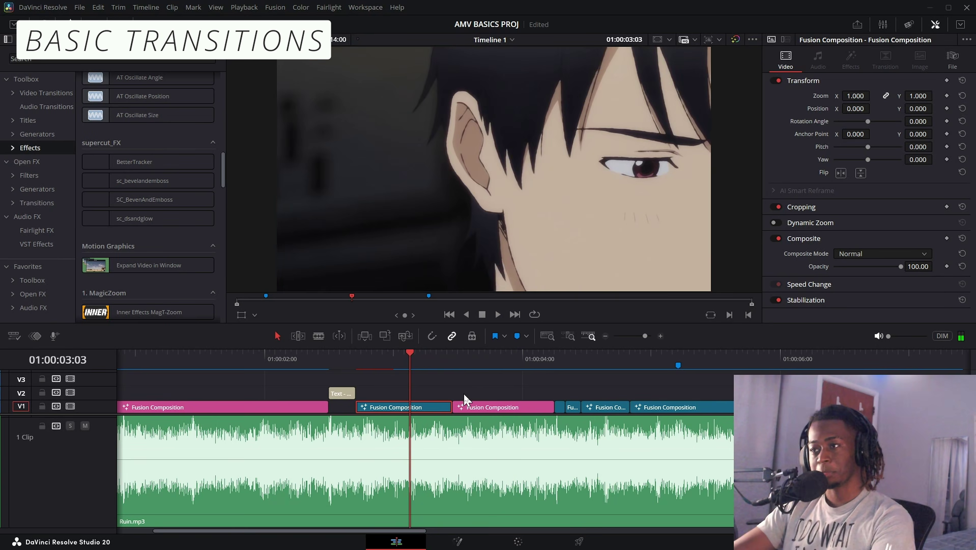
- Open the following pink clip in Fusion and add a Transform node after Merge1 with Center X 0.5662 and Edges set to Mirror
click(468, 410)
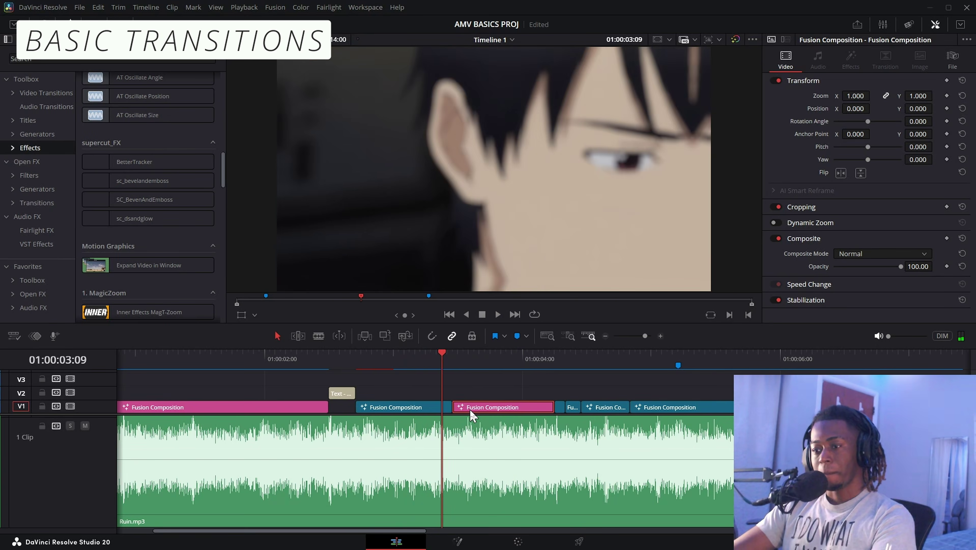
key(shift+5)
drag(146, 178, 152, 211)
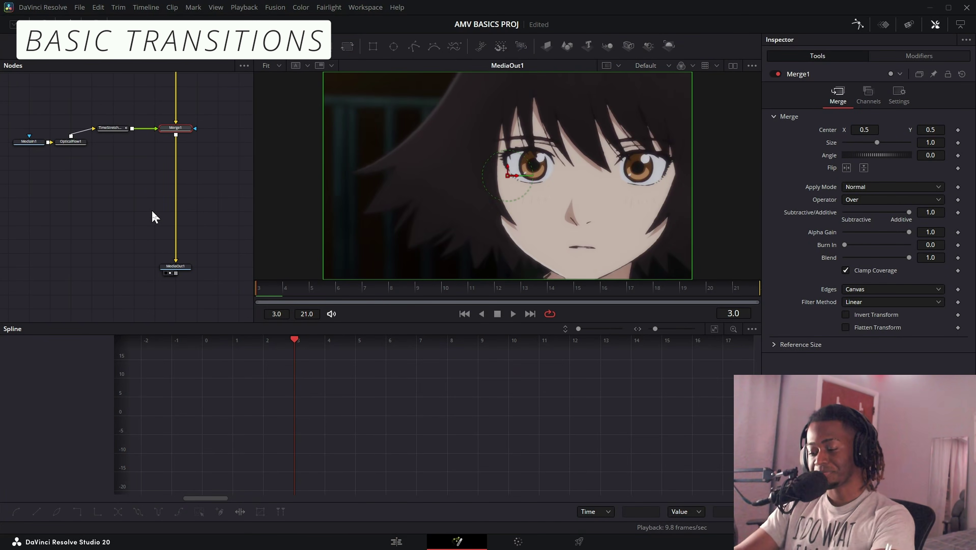
mouse_move(864, 129)
mouse_down()
mouse_move(891, 130)
mouse_move(866, 142)
mouse_up()
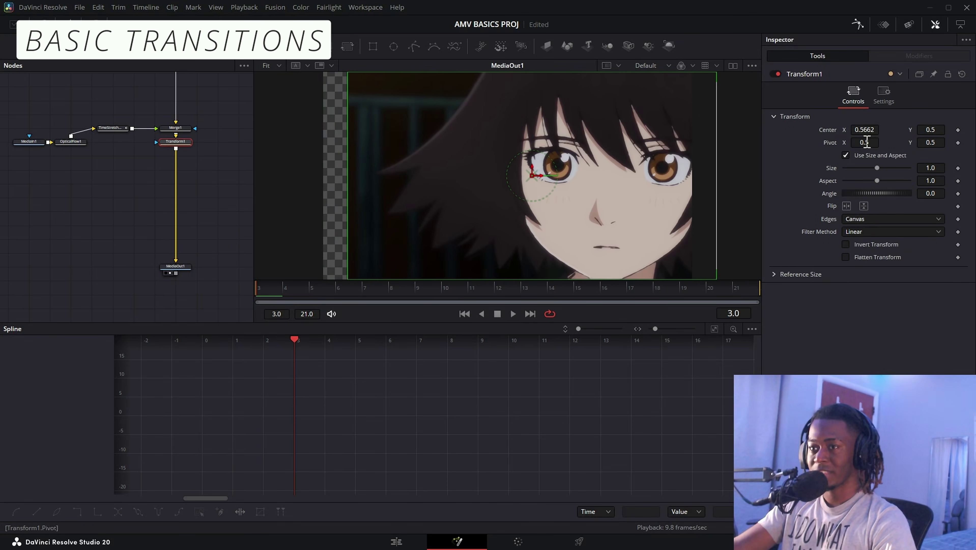
click(855, 266)
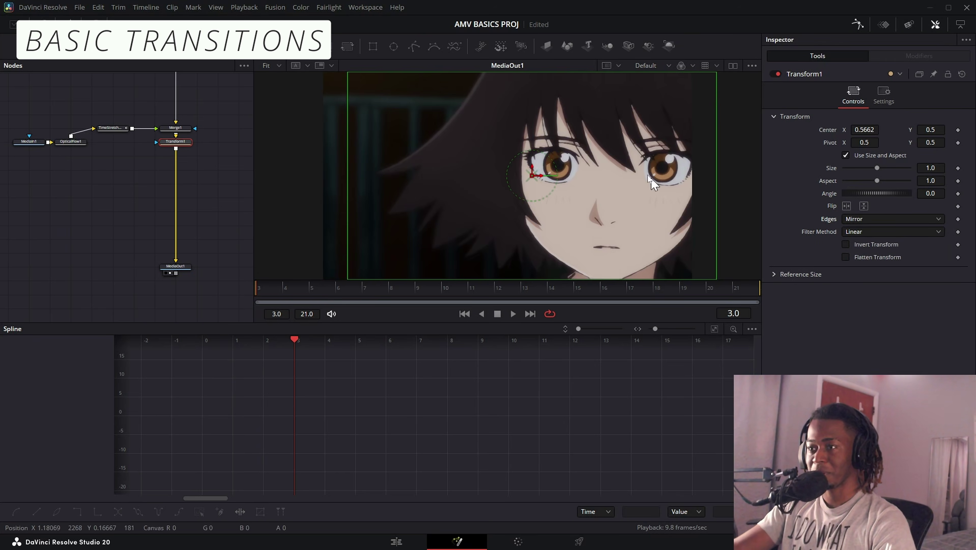
- Keyframe Transform1's Center X at 0.5662 on frame 3 and 0.5 on frame 8
click(958, 130)
drag(418, 295, 404, 294)
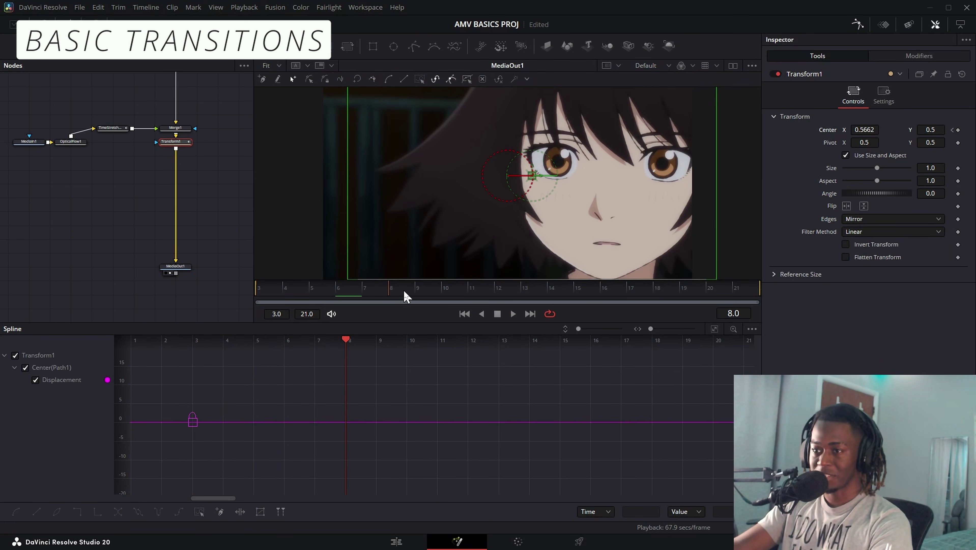
key(Tab)
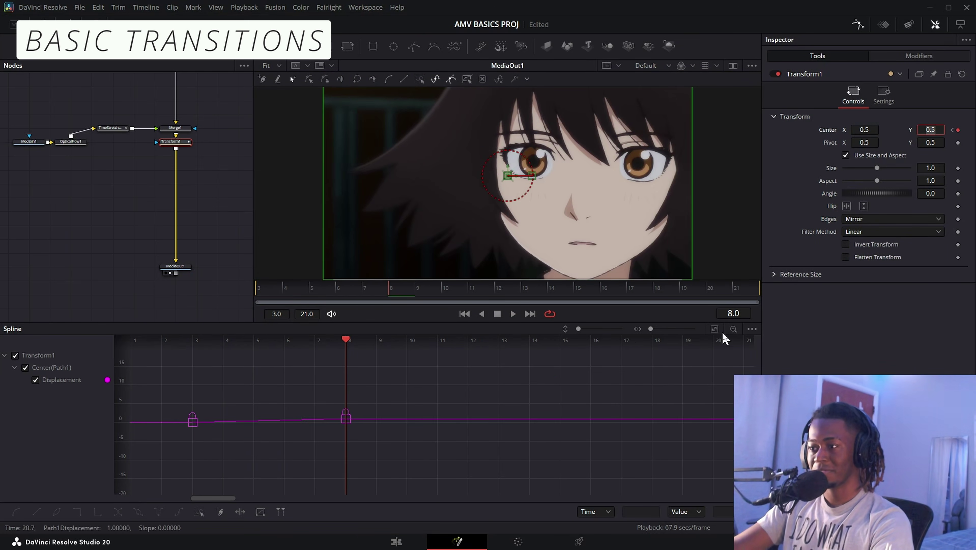
- Ease Transform1's Displacement curve into a fast start and smooth finish between frames 3 and 8, and scrub the movement
click(715, 329)
key(ctrl+a)
key(shift+s)
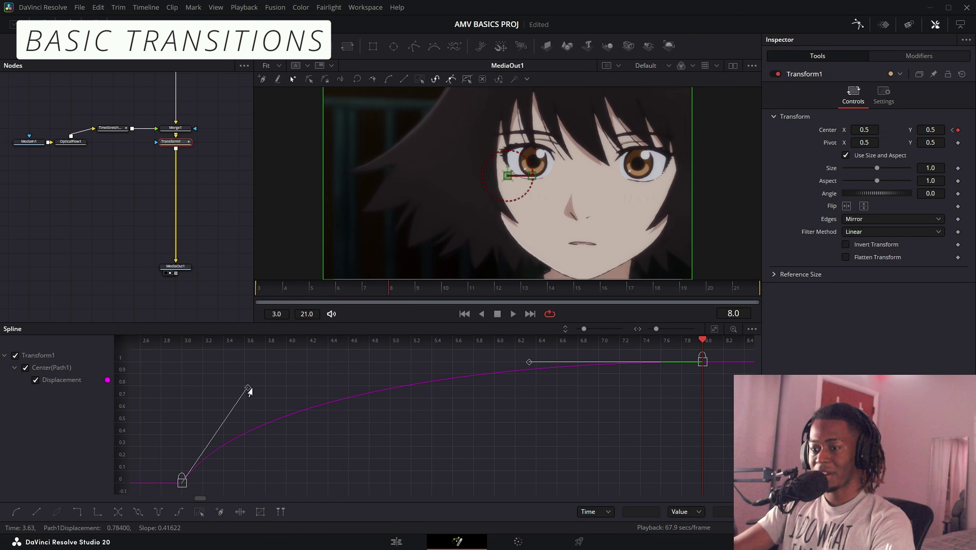
drag(248, 388, 215, 351)
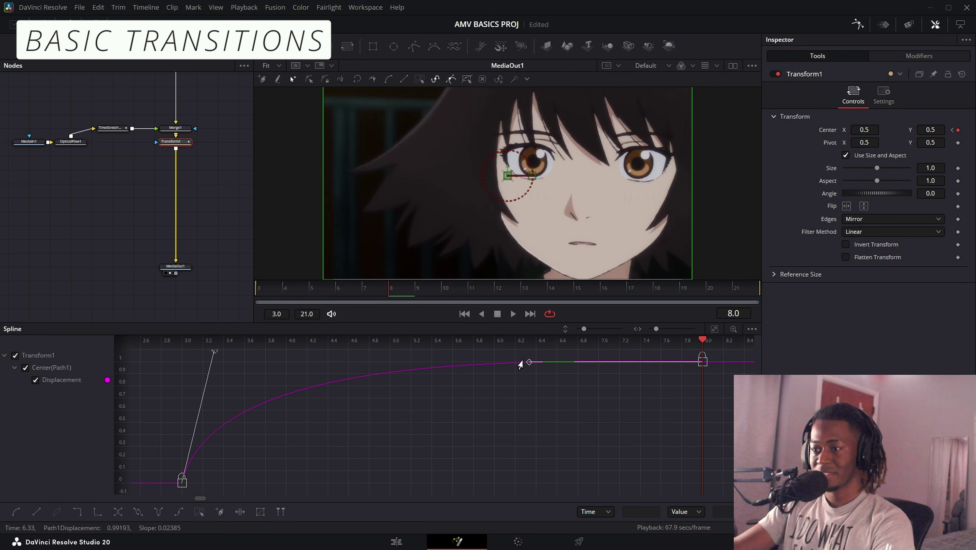
drag(299, 293, 2, 295)
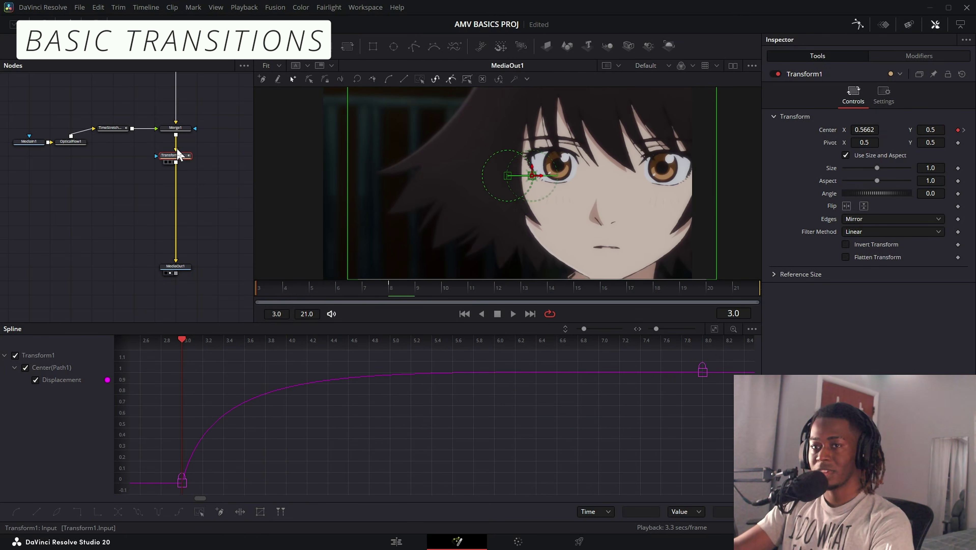
- Add an ekawa_ExShake_21 node after Transform1 and animate its Overall Amplitude from 0.078 to 0.0 on frame 10
key(shift+space)
text(shake)
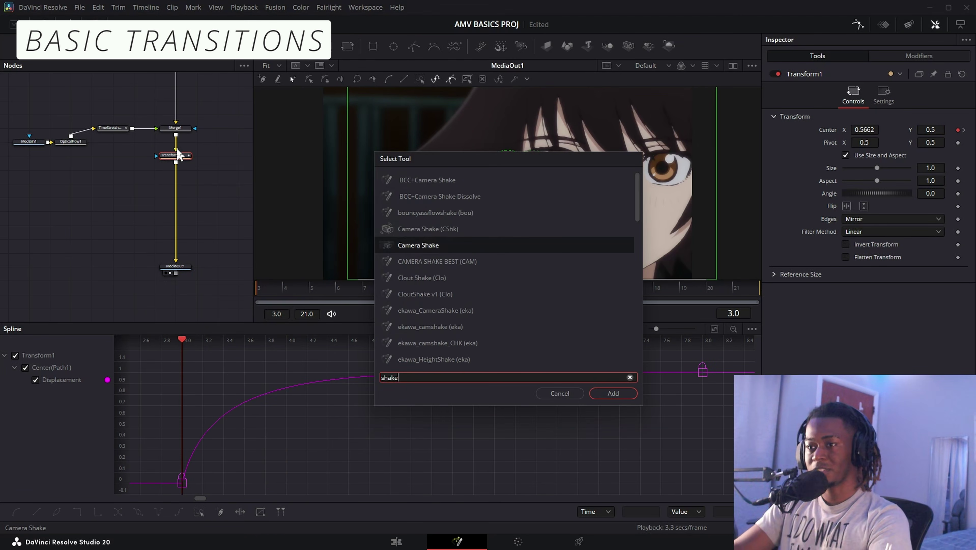
key(Return)
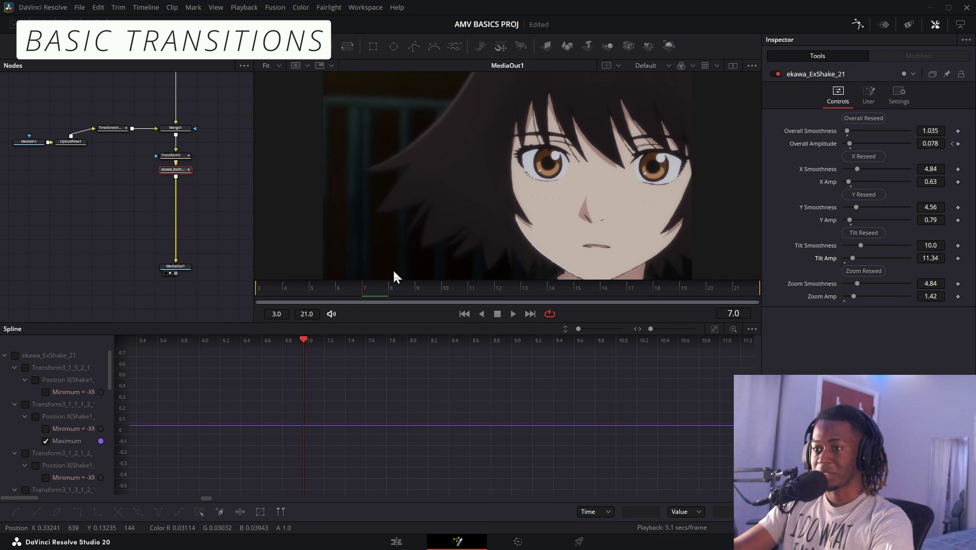
click(443, 296)
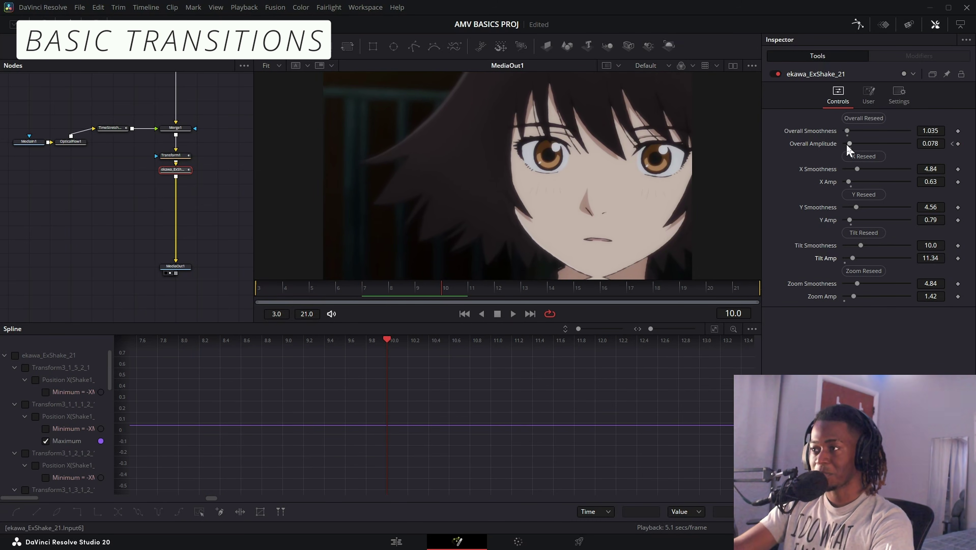
drag(849, 148, 841, 148)
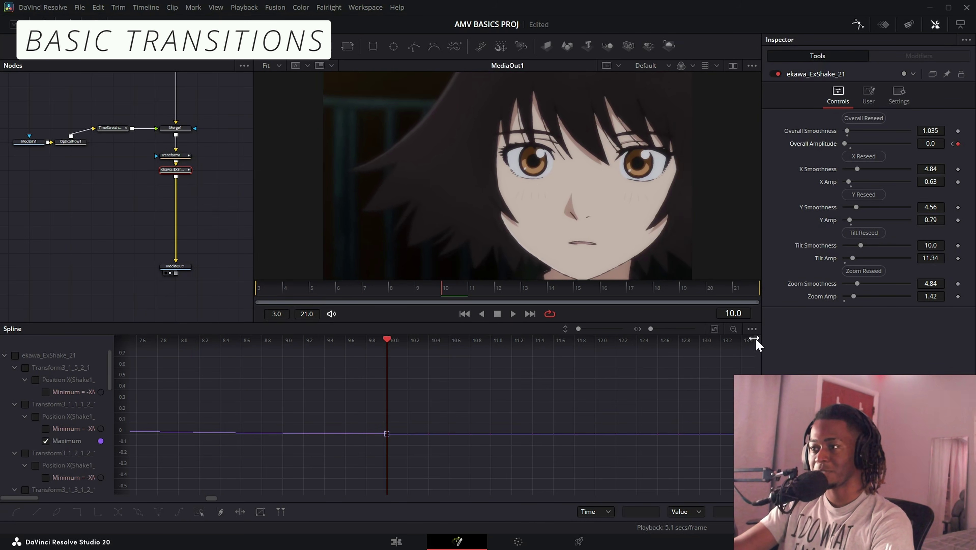
click(714, 330)
key(space)
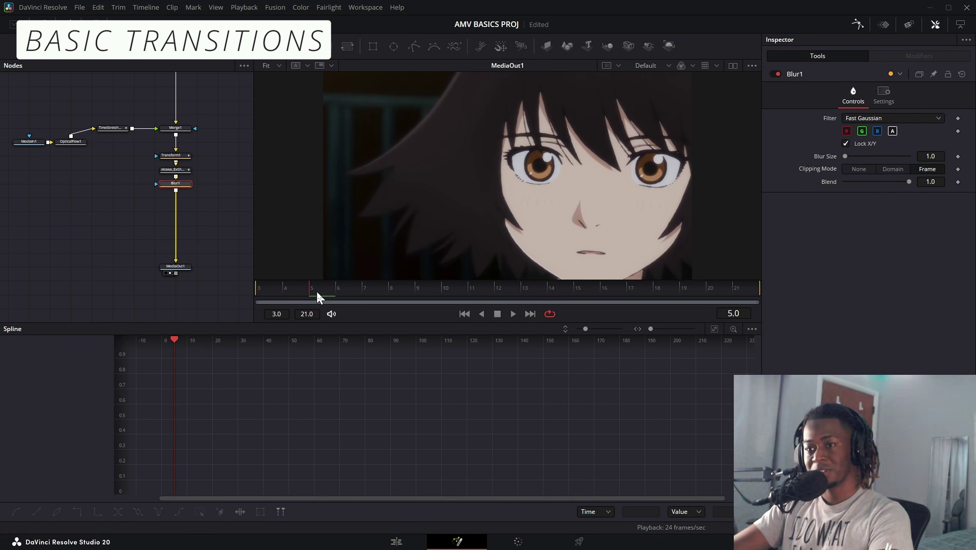
- Keyframe Blur1's Blur Size at about 15.7 on frame 3, a lower value on frame 6, and 0.0 on frame 16
drag(315, 292, 257, 291)
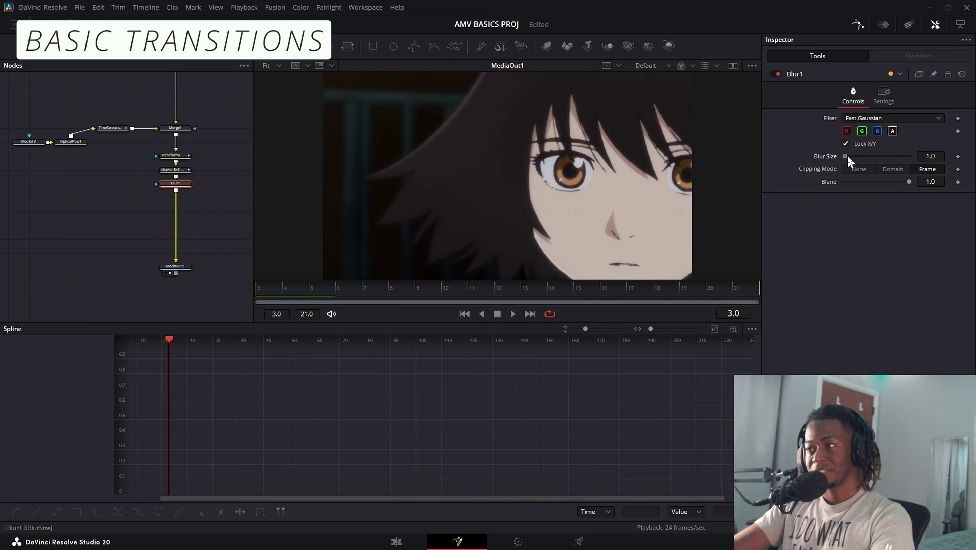
drag(846, 157, 855, 157)
click(958, 157)
drag(286, 292, 319, 308)
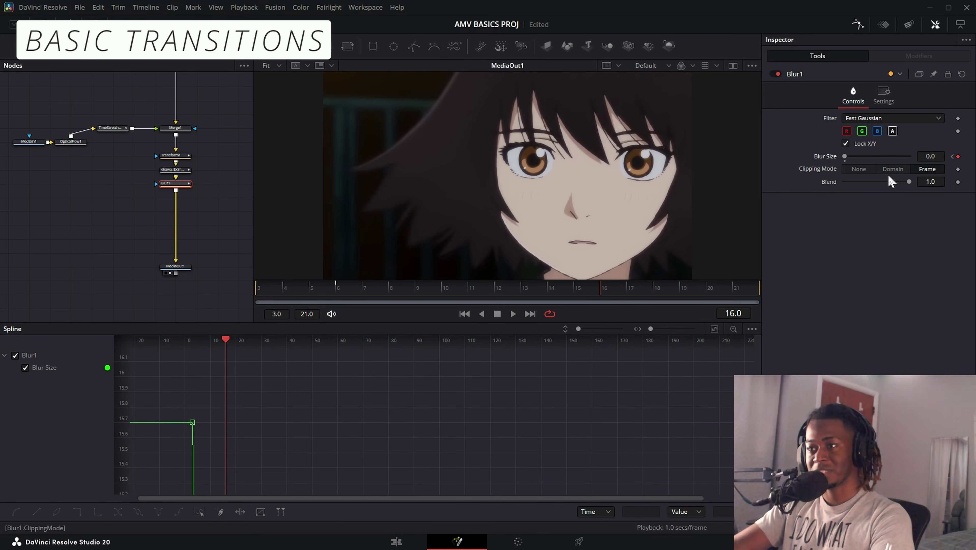
key(space)
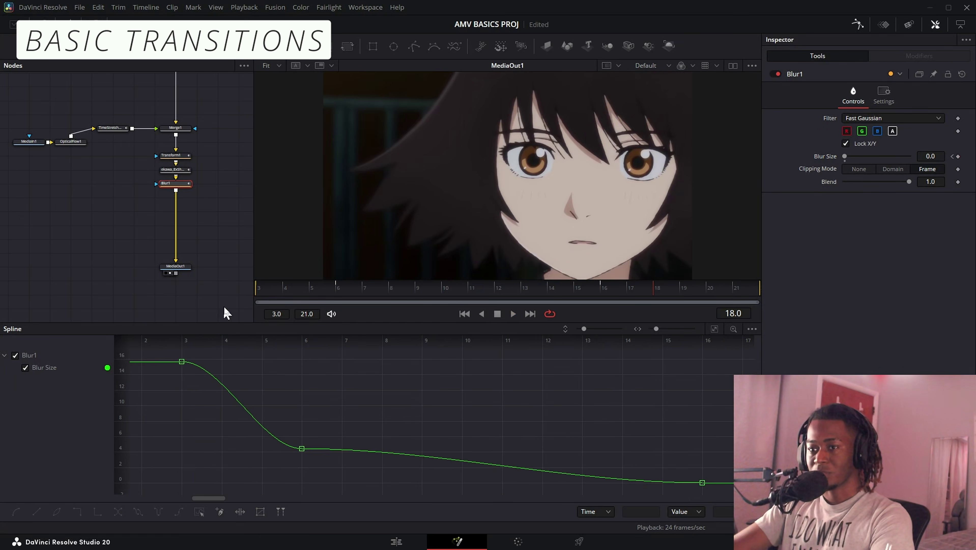
- Scrub and play the blurred opening of the clip in Fusion, and play the transition on the edit timeline
drag(294, 297, 252, 292)
click(327, 290)
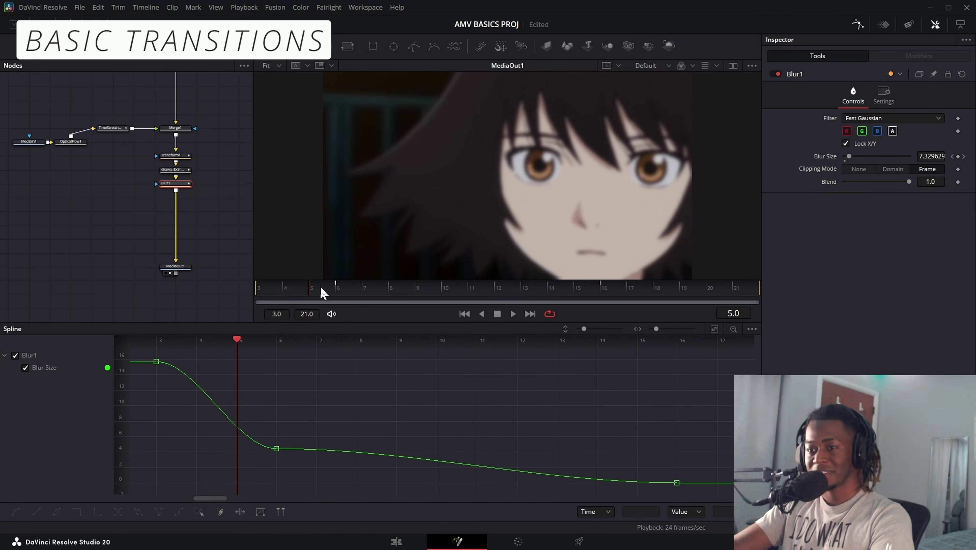
drag(364, 296, 76, 392)
key(space)
key(shift+4)
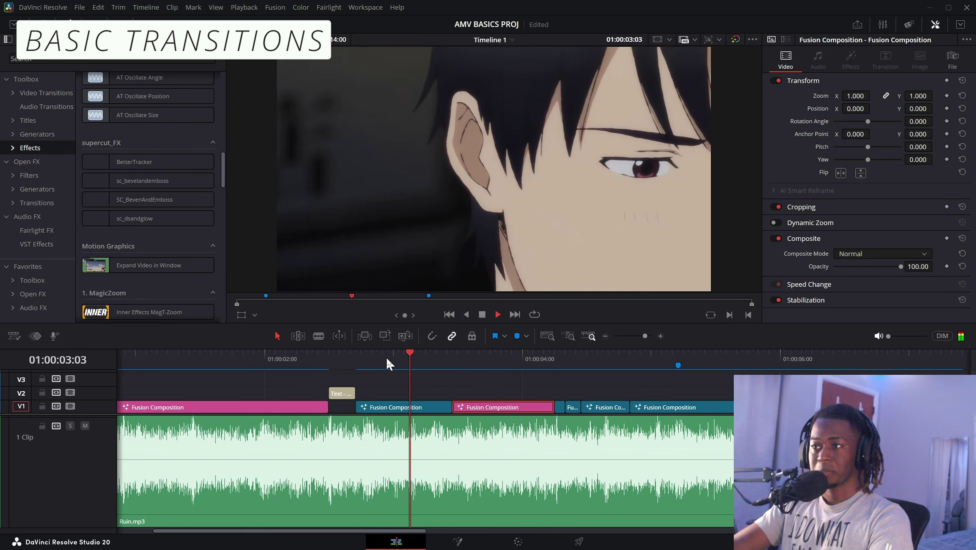
- Adjust Transform1's Center X on frame 16 of the preceding clip's Fusion composition and review the transition on the edit timeline
key(shift+5)
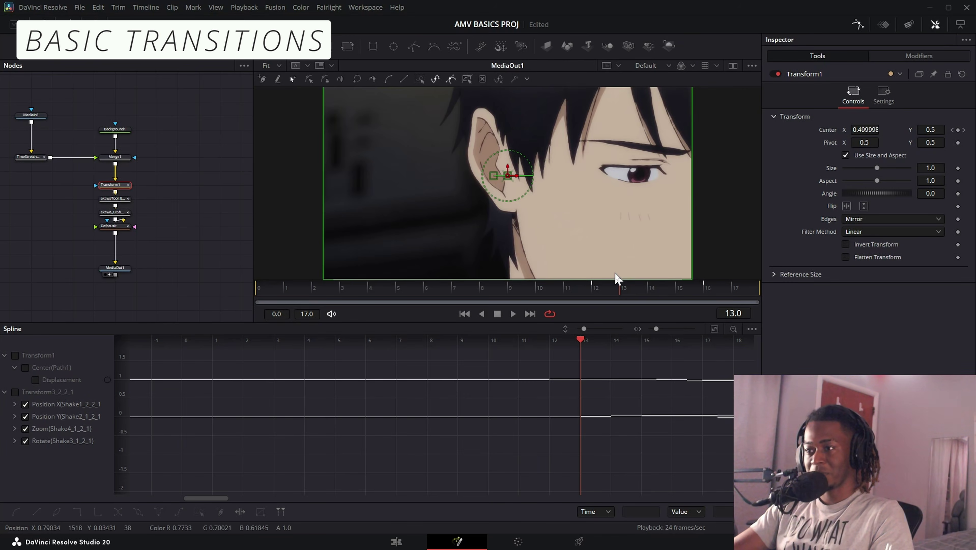
click(713, 287)
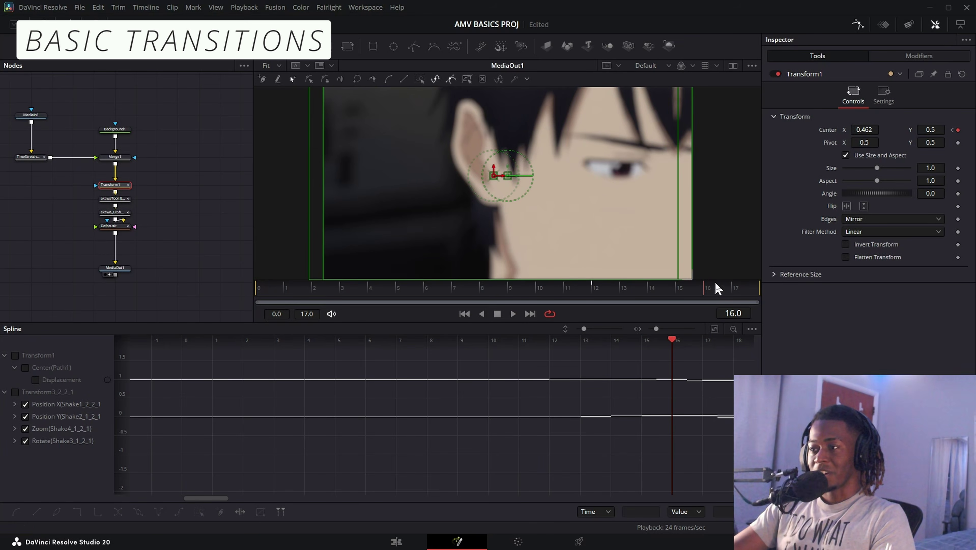
click(866, 129)
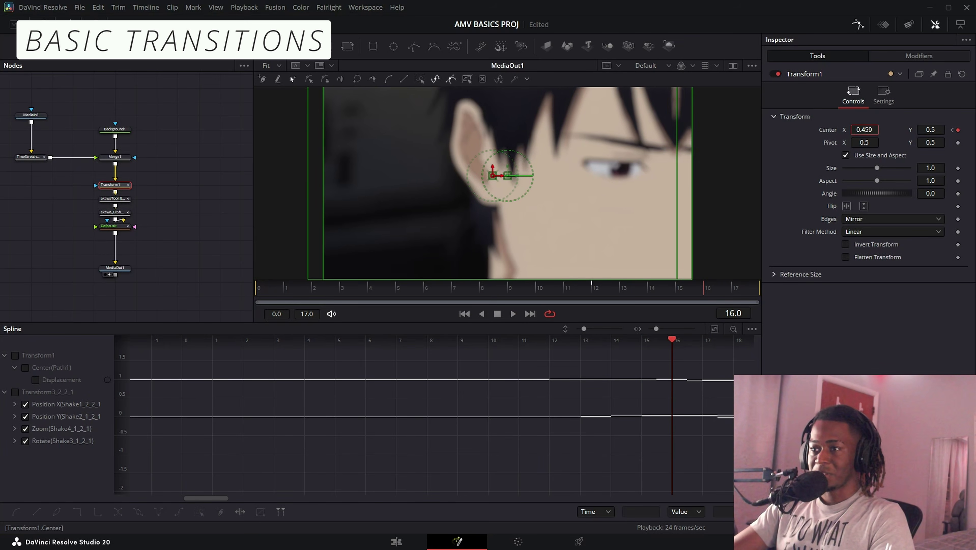
key(Down)
key(Down)
key(Down)
key(Down)
drag(866, 129, 923, 129)
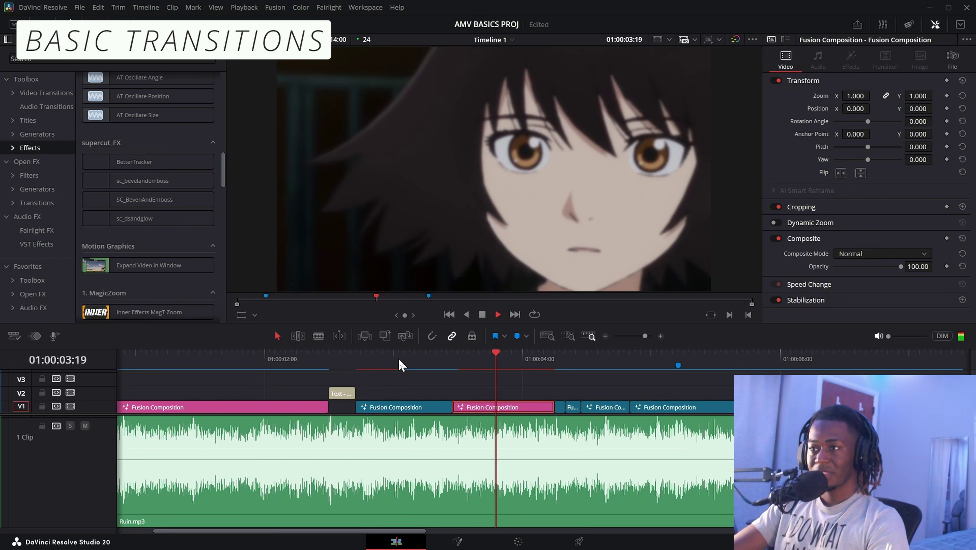
click(400, 362)
drag(411, 362, 453, 362)
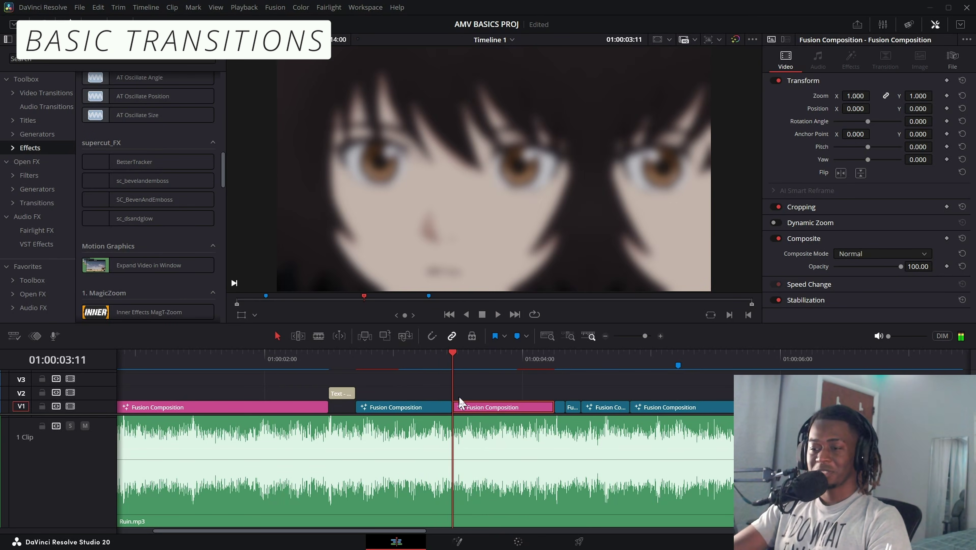
- Bypass Transform1 in the preceding clip's composition, space out the downstream nodes, and insert a new Transform node after it
key(shift+5)
click(108, 185)
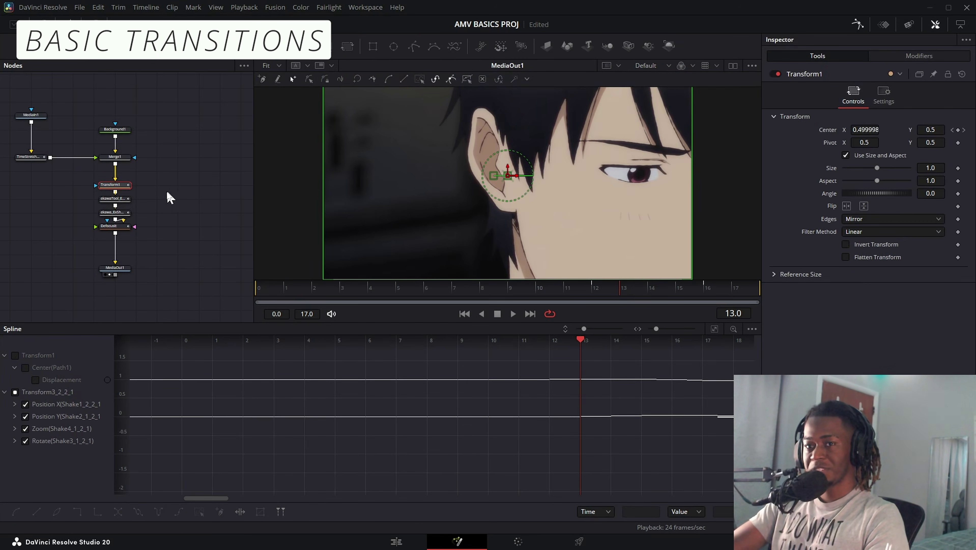
drag(171, 188, 87, 288)
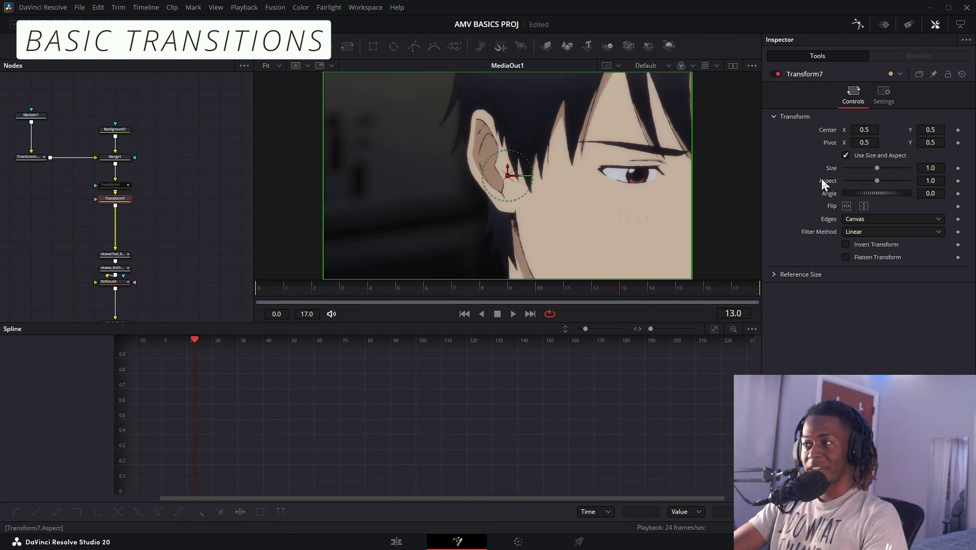
- Keyframe Transform7's Size at 1.0 on frame 11 and 1.38 on frame 17, and shape its curve to accelerate sharply at the end
drag(539, 289, 566, 283)
click(958, 168)
drag(697, 286, 771, 299)
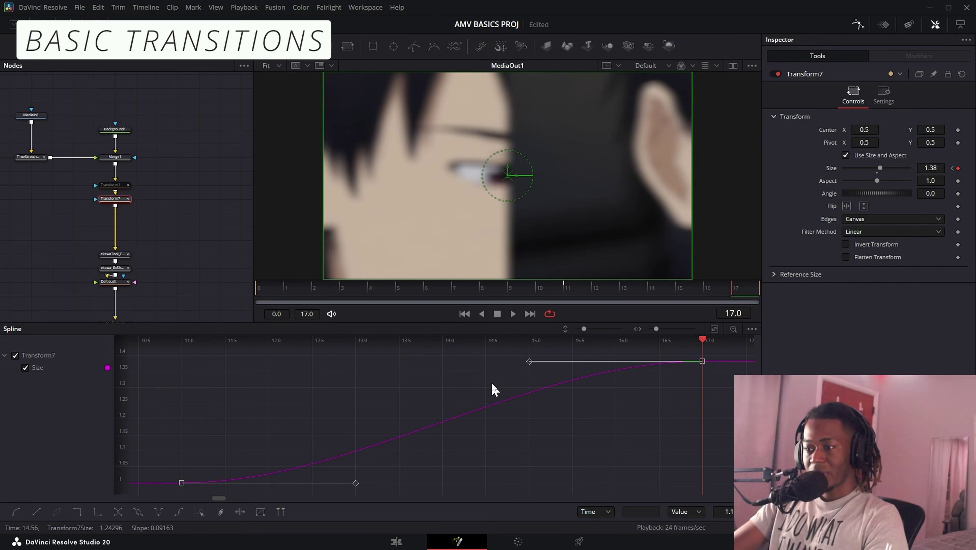
drag(529, 361, 580, 451)
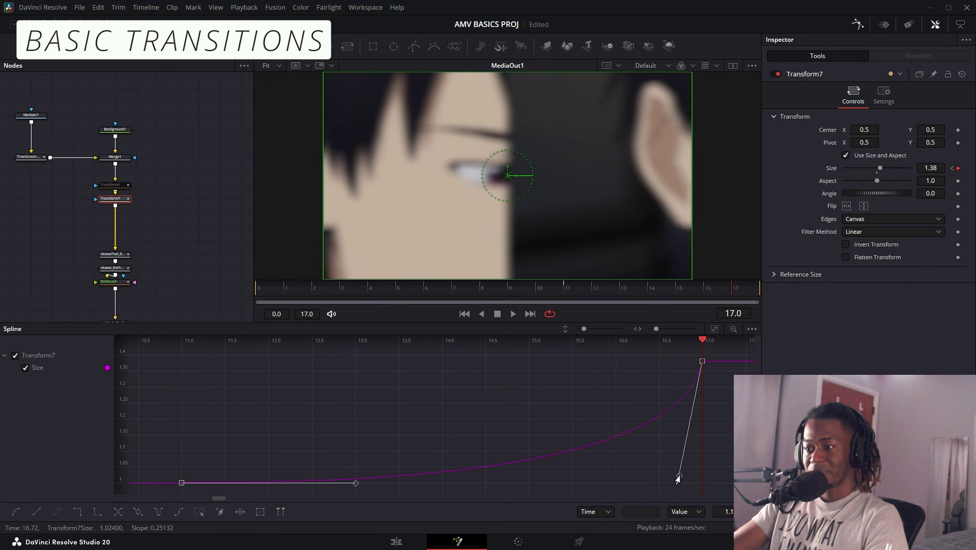
drag(356, 484, 656, 494)
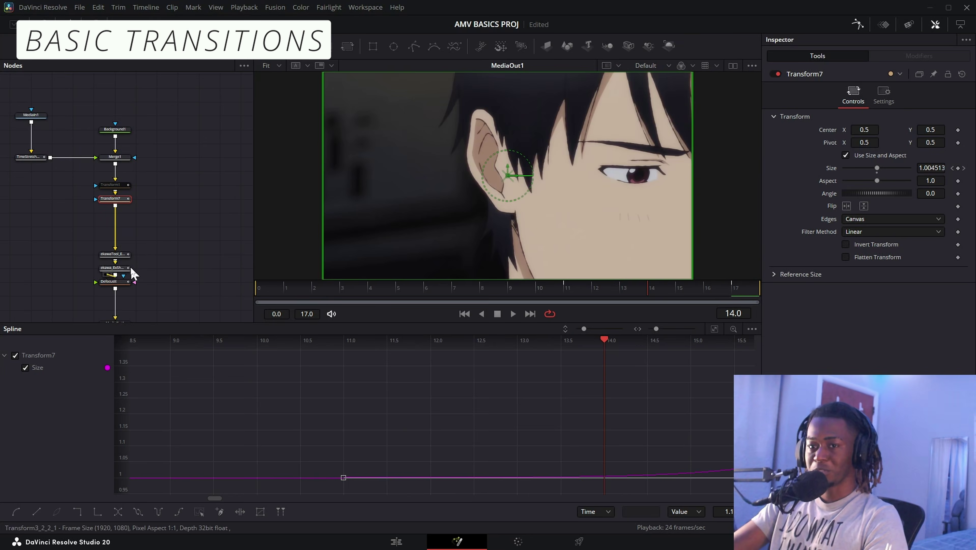
- Detach the ekawaTool_EasyOffset node, connect Transform7 directly to ekawa_ExShake_21, and play back the zoom
drag(125, 254, 188, 226)
drag(115, 205, 115, 266)
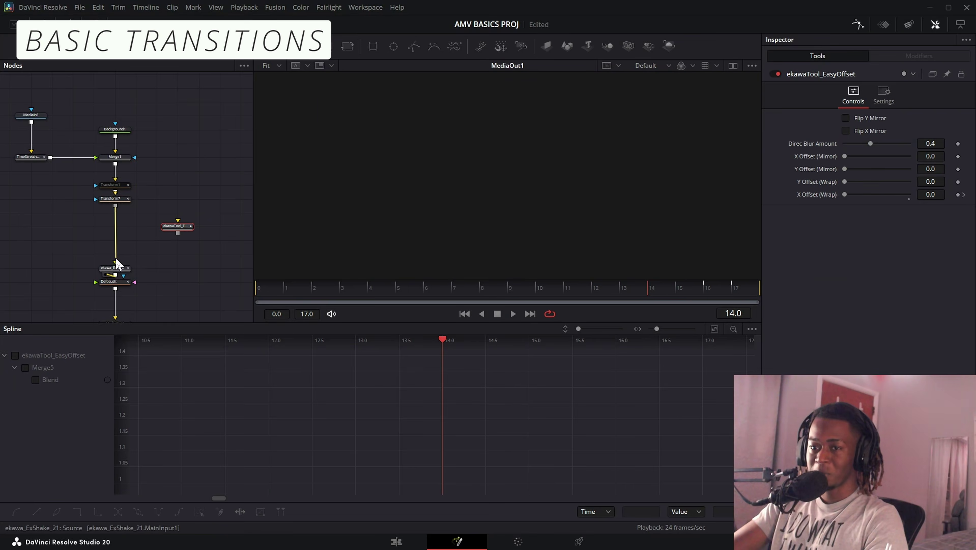
click(186, 274)
click(315, 289)
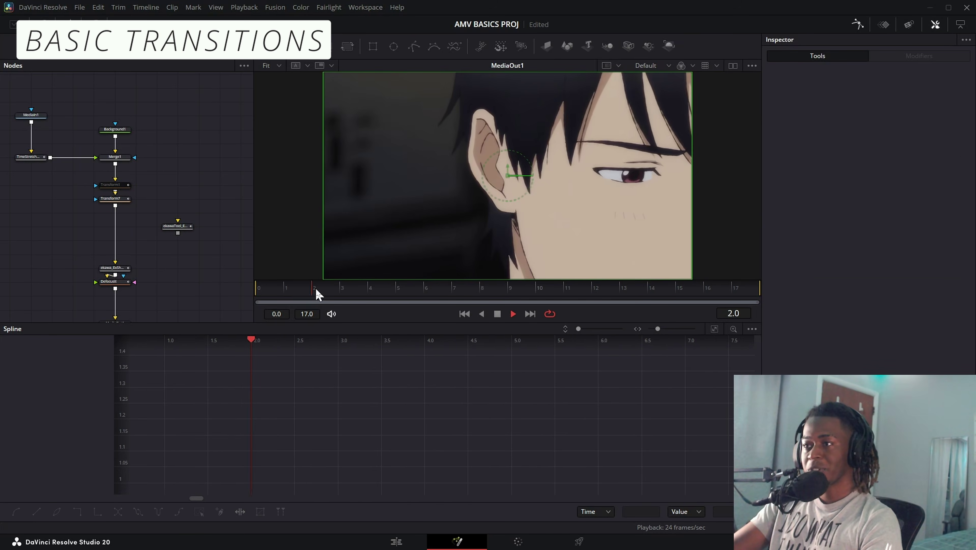
key(space)
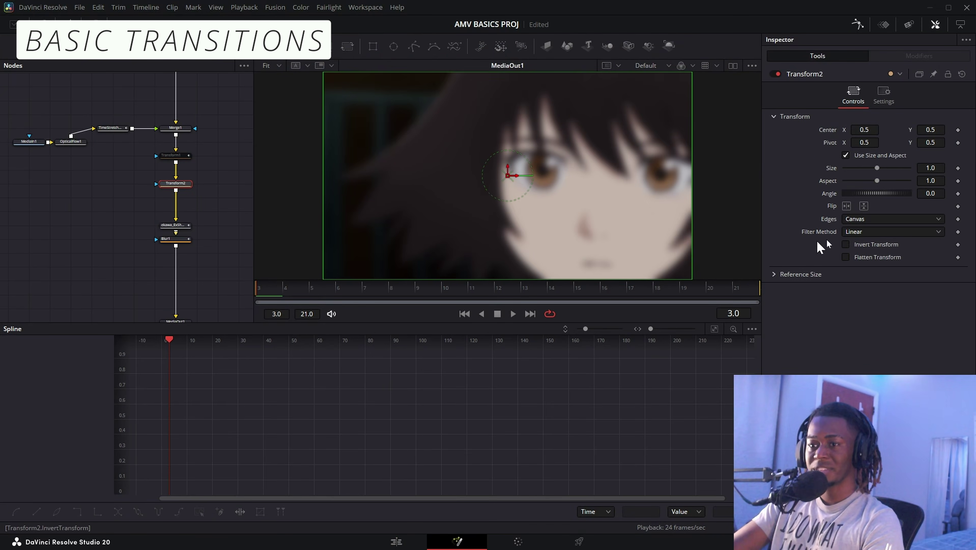
- Set Transform2's Size to 0.808 and Edges to Mirror in the following clip's composition
mouse_move(924, 169)
mouse_down()
mouse_move(898, 170)
mouse_move(927, 168)
mouse_up()
drag(929, 168, 926, 168)
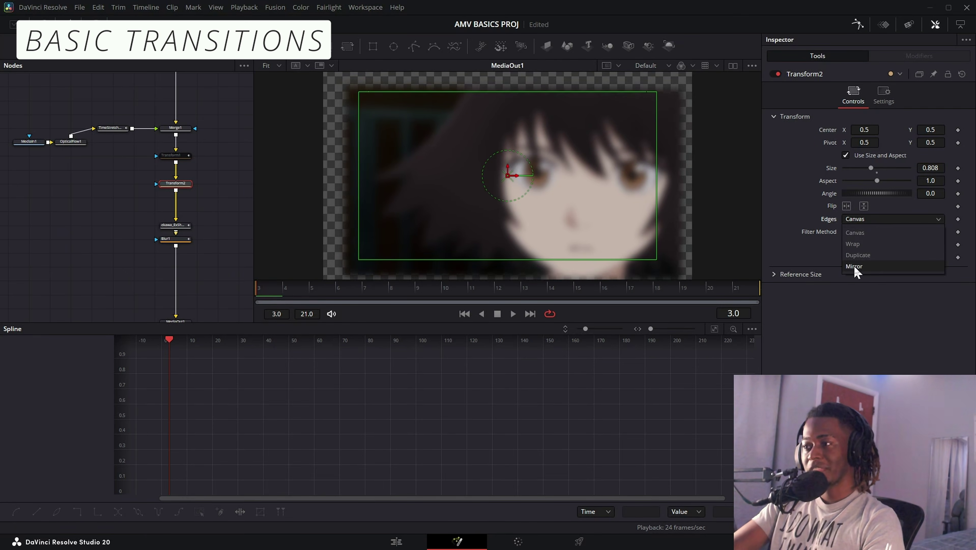
click(854, 267)
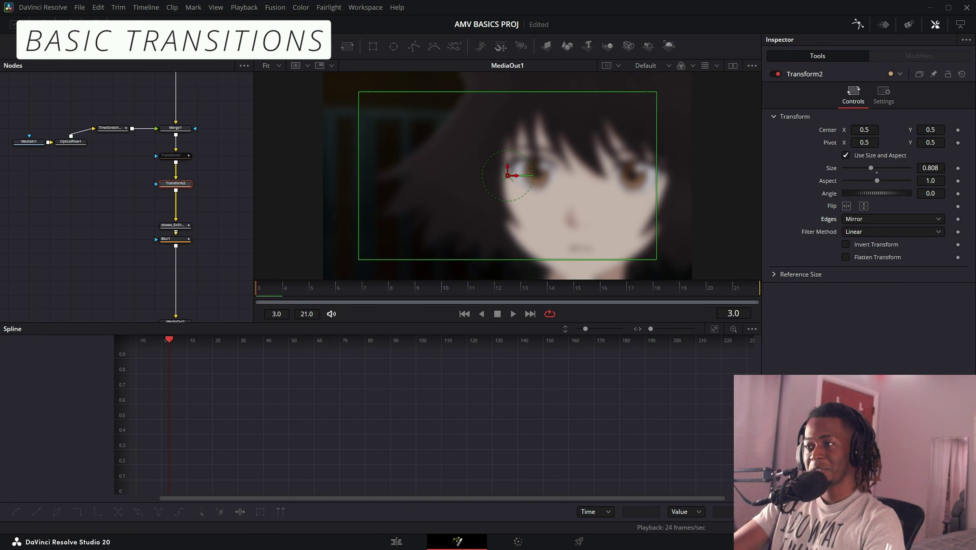
- Keyframe Transform2's Size at 0.808 on frame 3 and 1.0 on frame 9, ease its curve, and play back the zoom transition
click(958, 168)
click(395, 288)
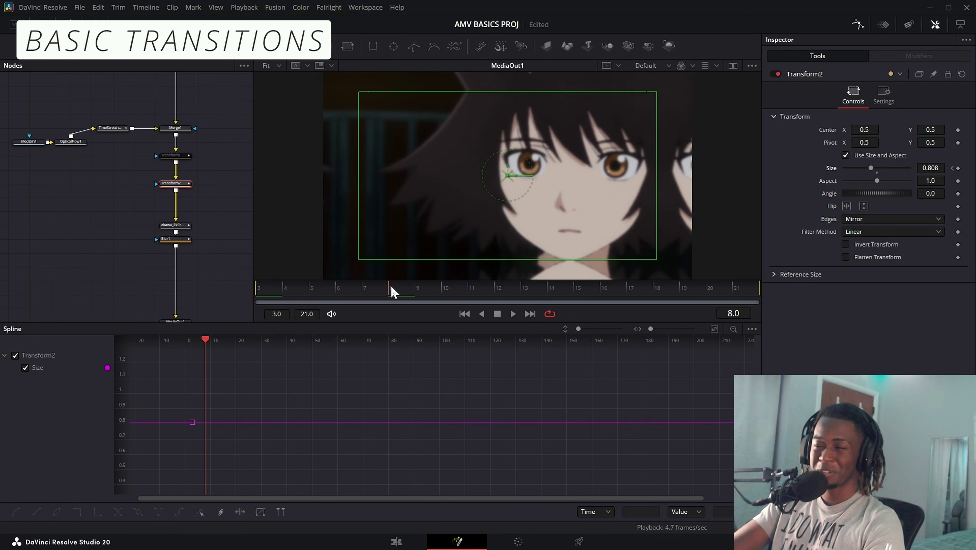
drag(392, 292, 422, 300)
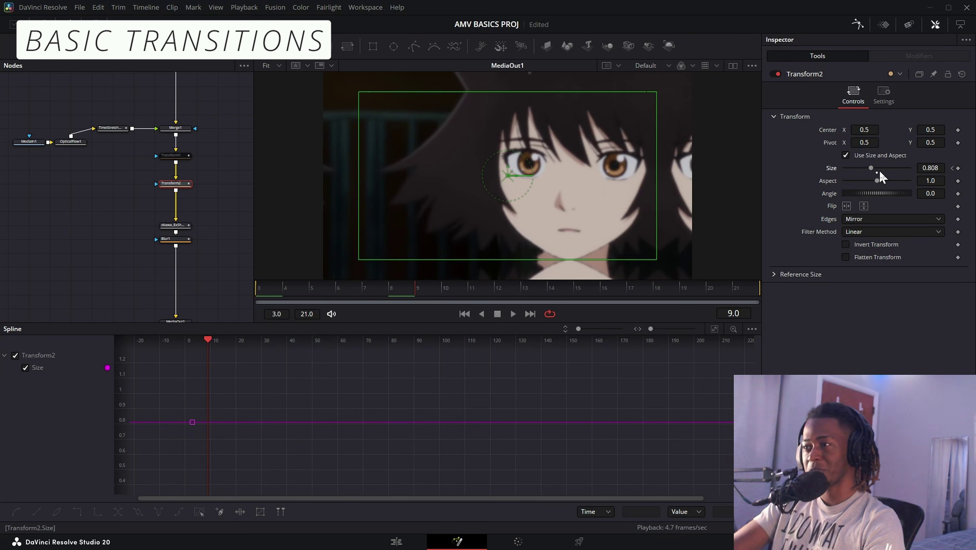
double_click(880, 172)
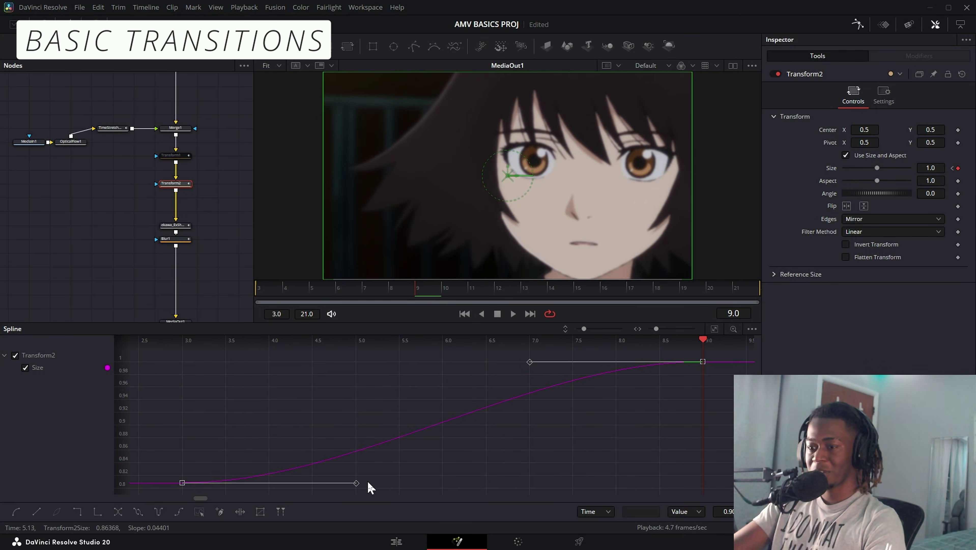
drag(356, 482, 205, 370)
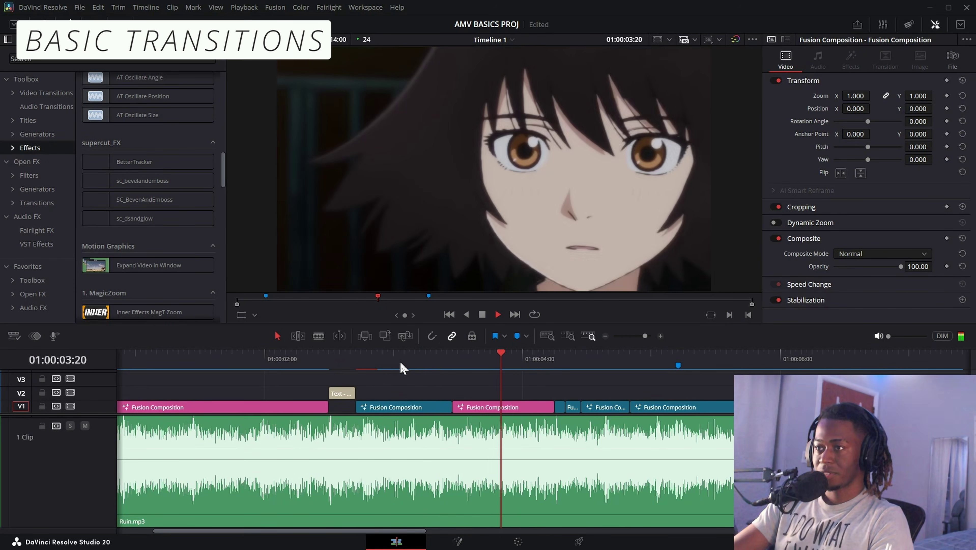
click(400, 359)
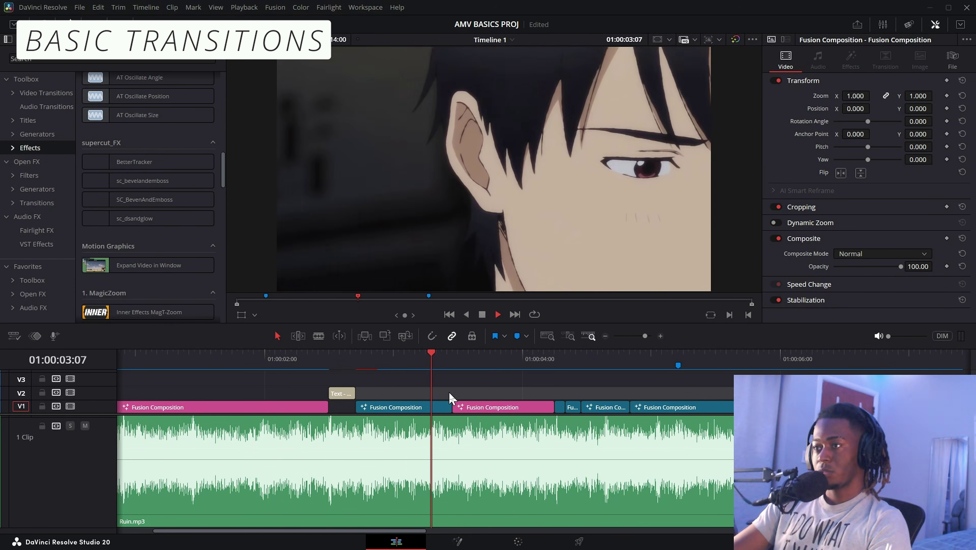
- Display ekawa_ExShake_21's Overall Amplitude curve in the following clip's composition, and set its Tilt Amp to 21.97 and Zoom Amp to 1.02
click(422, 391)
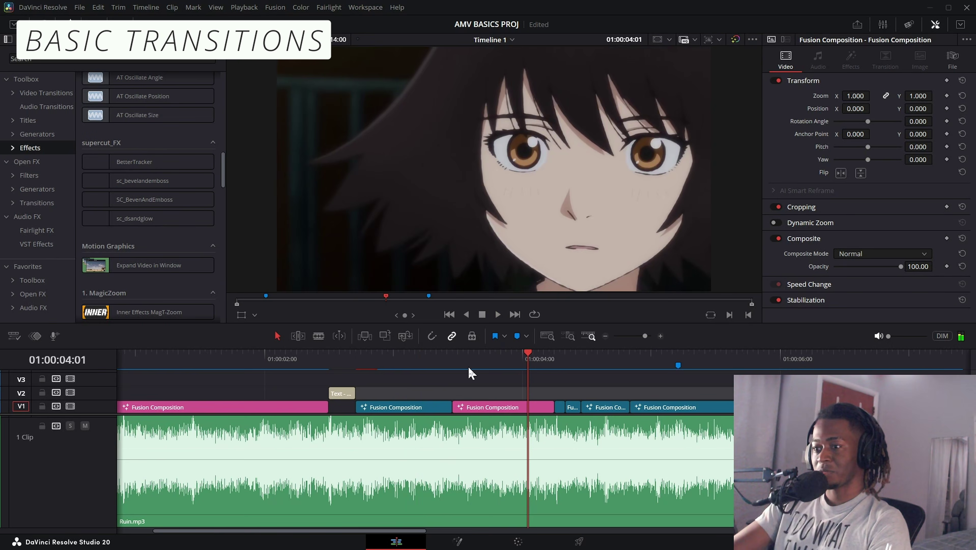
click(408, 362)
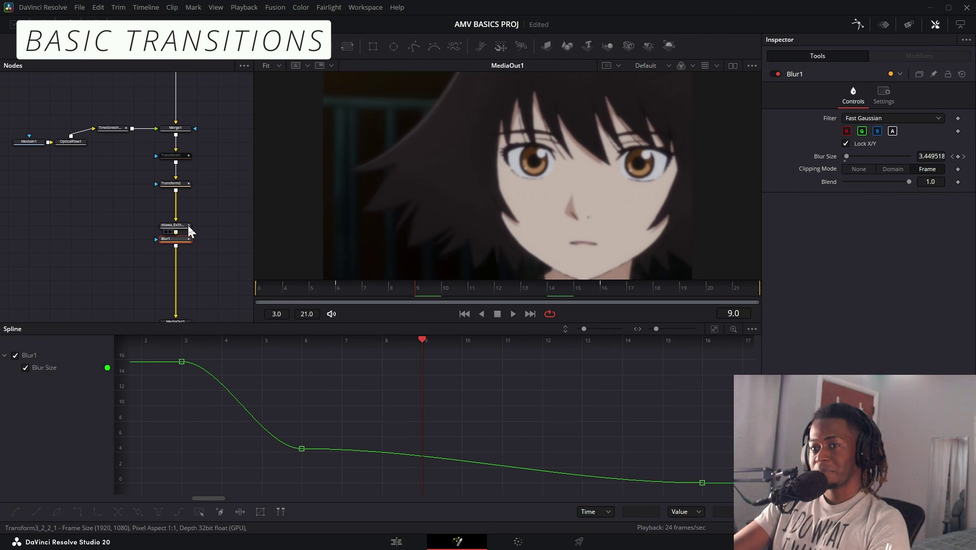
click(186, 225)
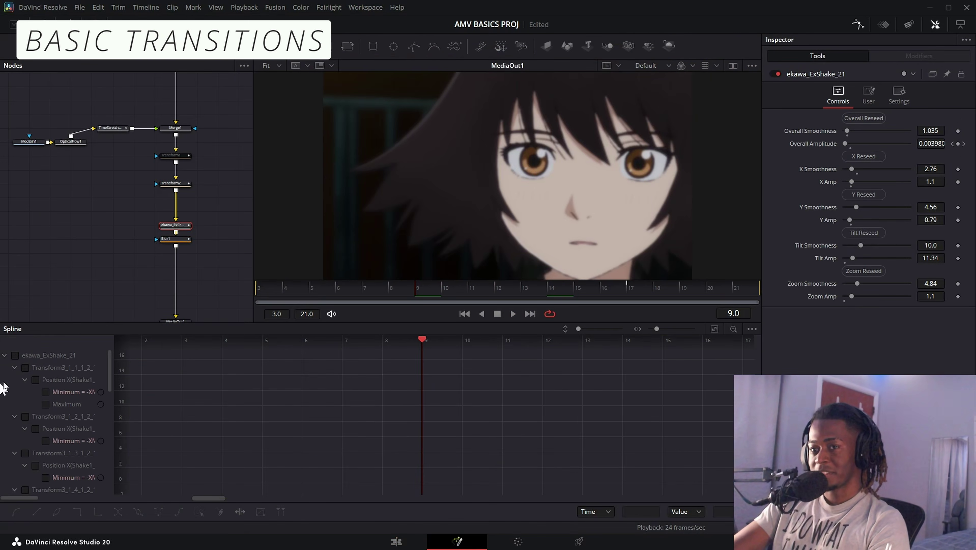
click(46, 404)
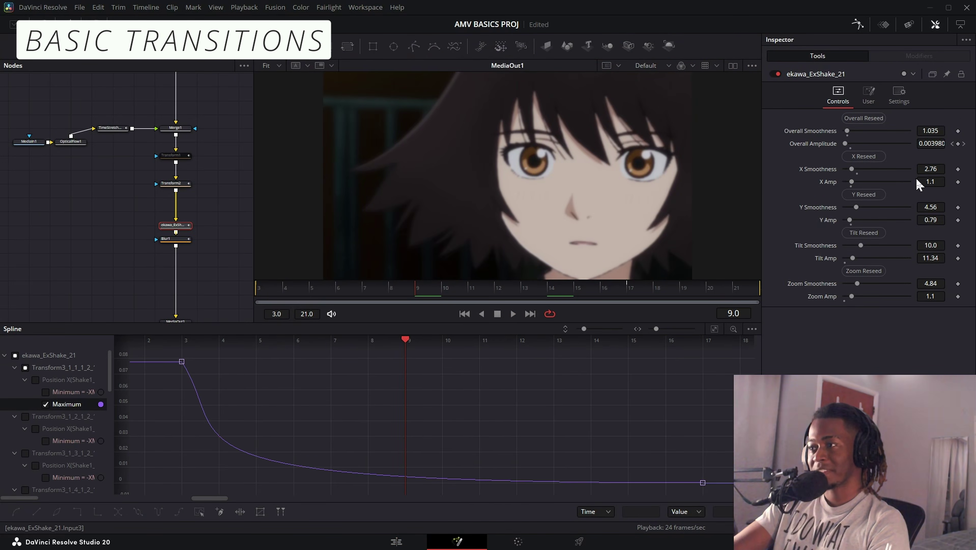
drag(853, 258, 860, 258)
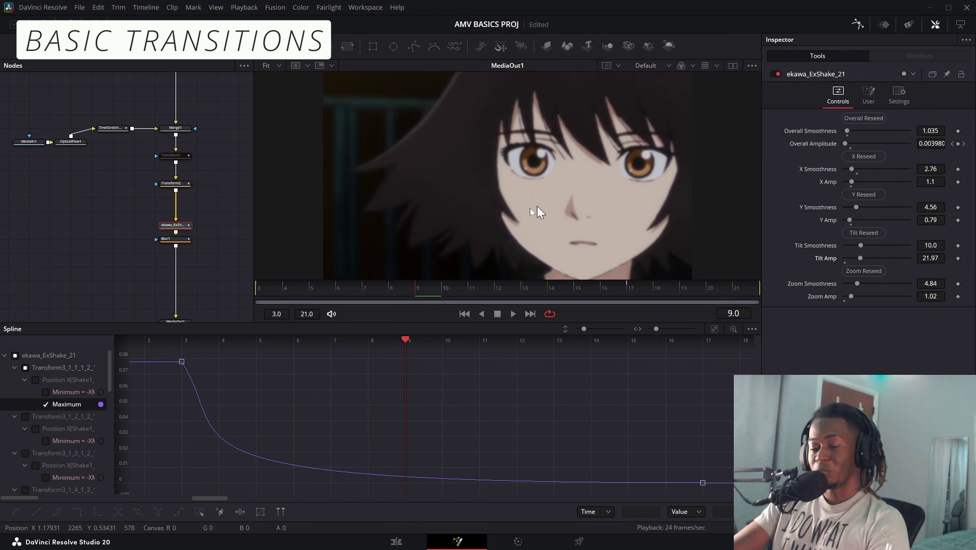
- Adjust the start of the Overall Amplitude curve, play back the shake, and set X Smoothness to 2.45 and X Amp to 0.84
drag(236, 445, 232, 420)
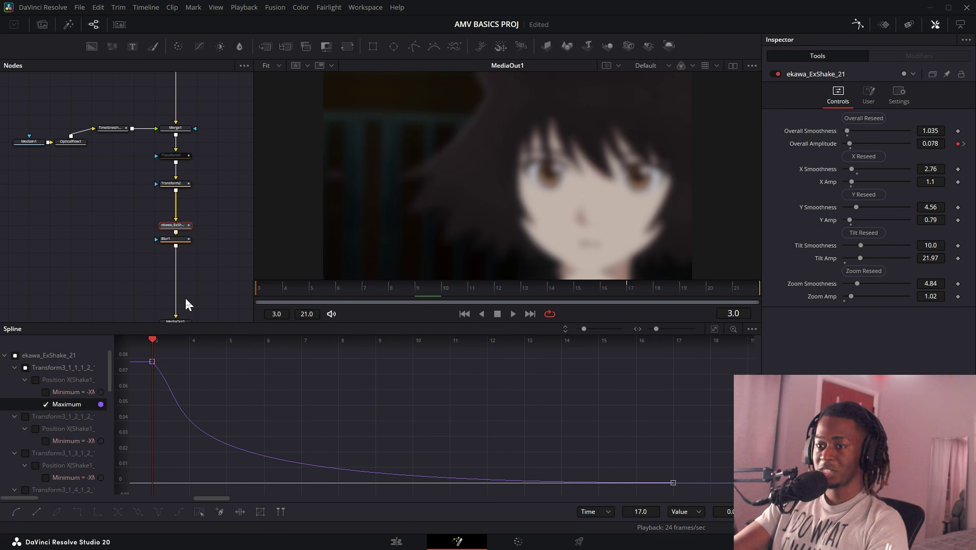
key(space)
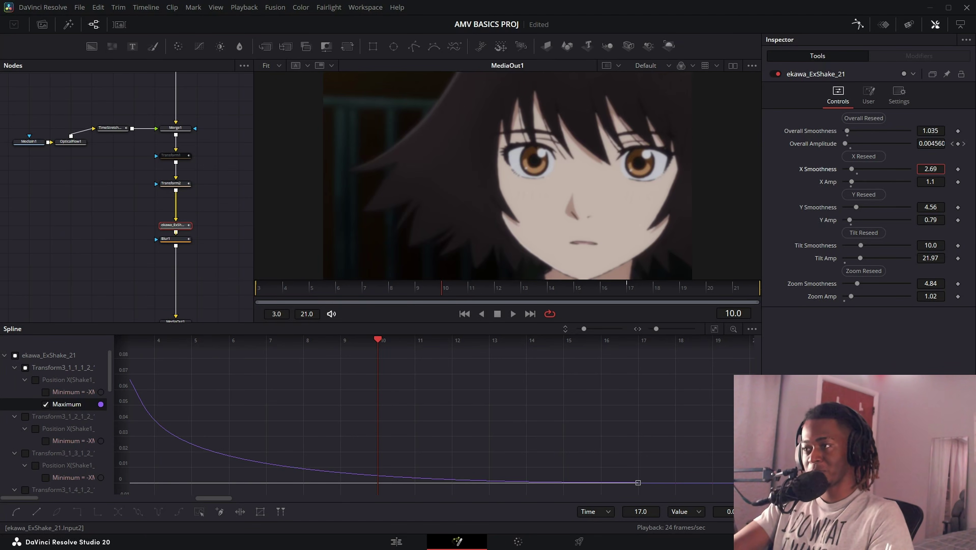
drag(931, 169, 931, 169)
drag(930, 182, 921, 181)
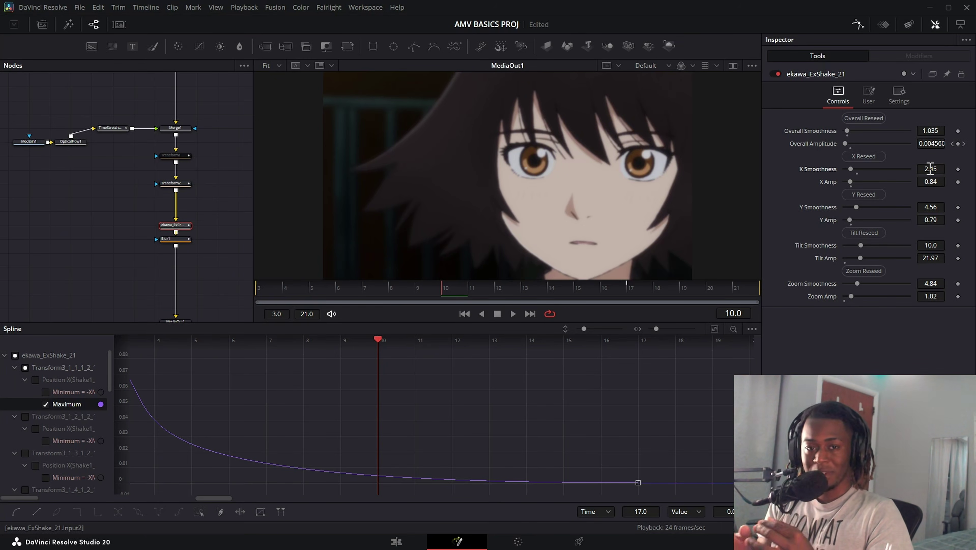
- Try an Overall Smoothness of 0.001 on ekawa_ExShake_21 and play back the shake
drag(935, 131, 813, 131)
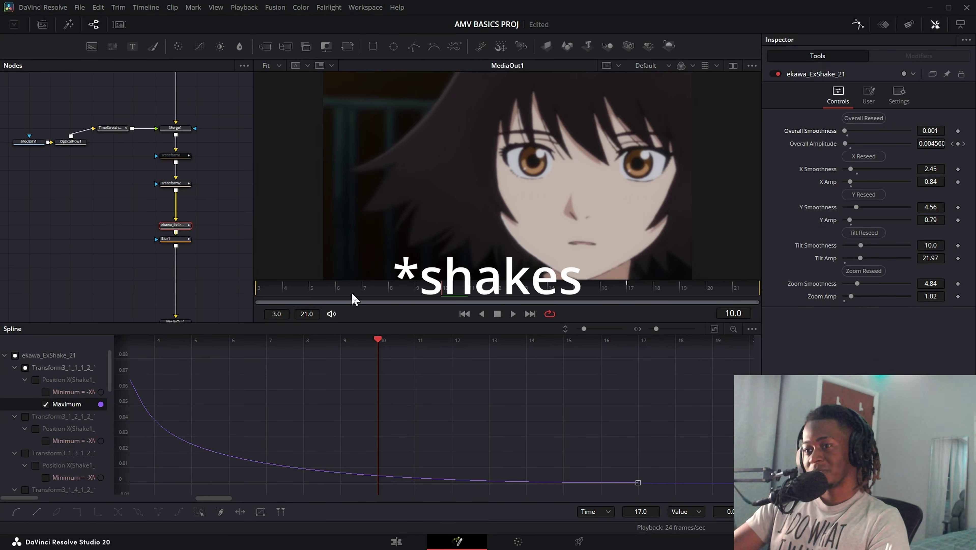
key(space)
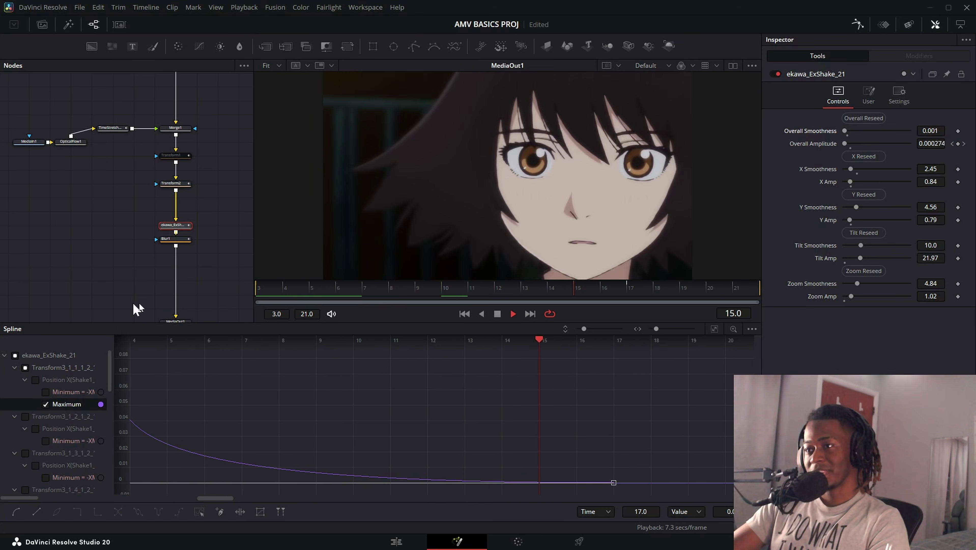
drag(328, 286, 72, 298)
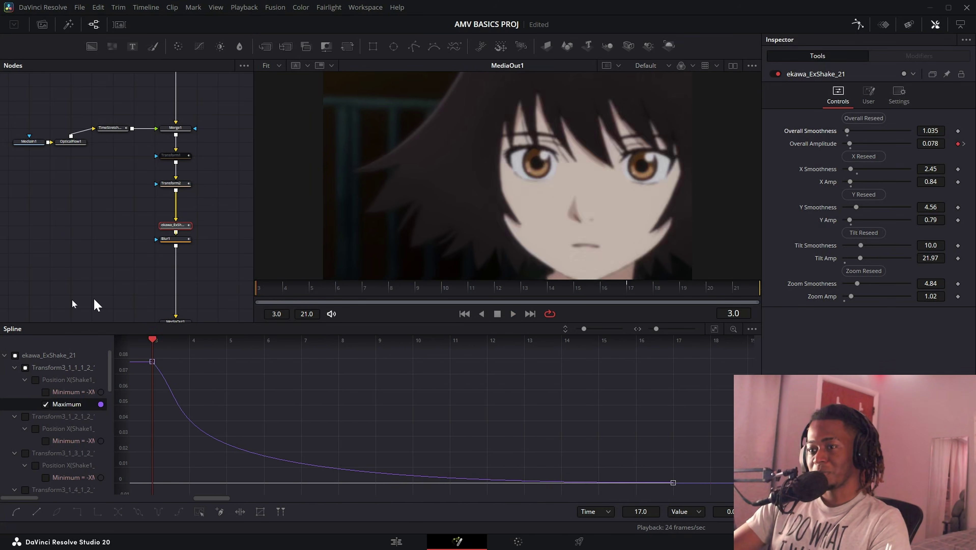
key(space)
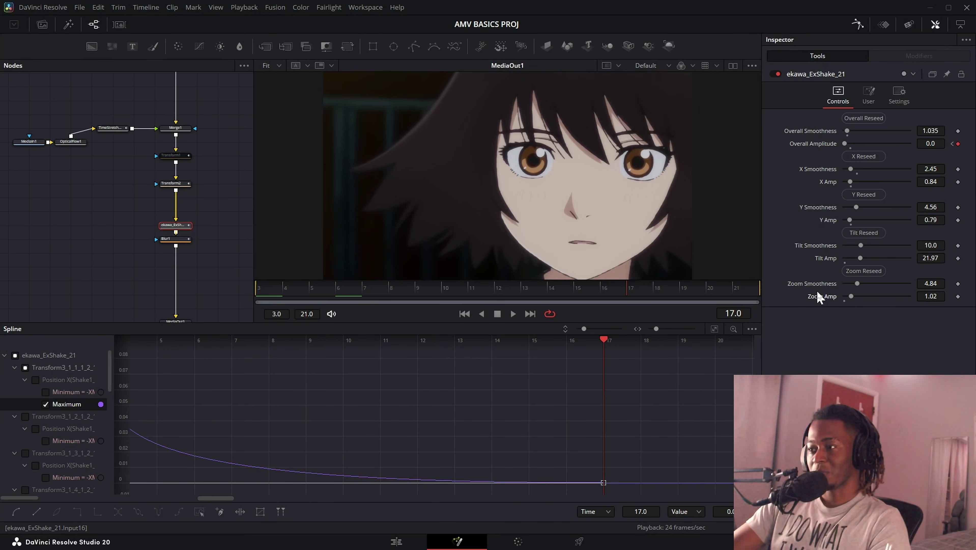
- Try an X Smoothness of 0.001 on ekawa_ExShake_21 and play back the composition from its start
click(427, 289)
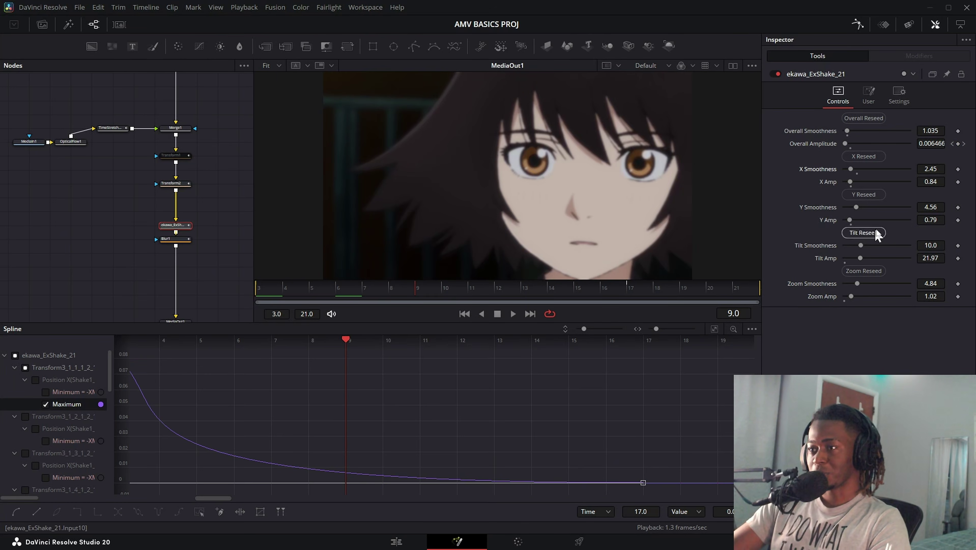
drag(851, 170, 842, 170)
click(309, 292)
key(space)
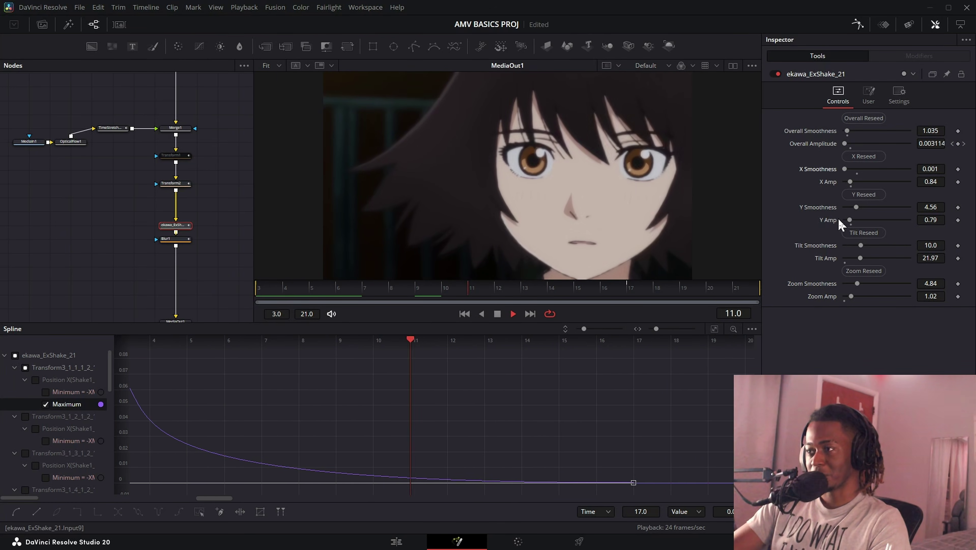
key(space)
key(ctrl+z)
- Play back the shake and examine the first keyframe of its Overall Amplitude curve with the whole curve in view
drag(857, 284, 901, 297)
key(space)
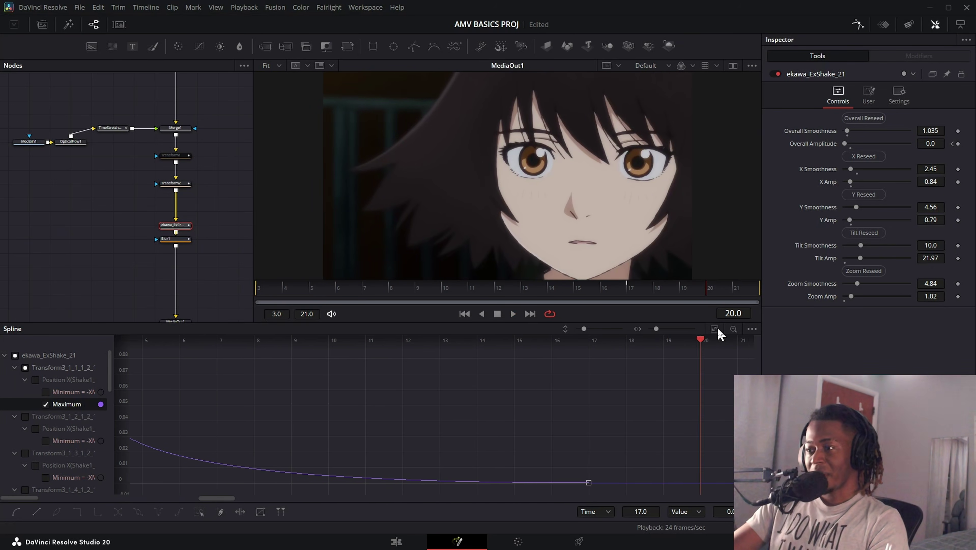
click(715, 329)
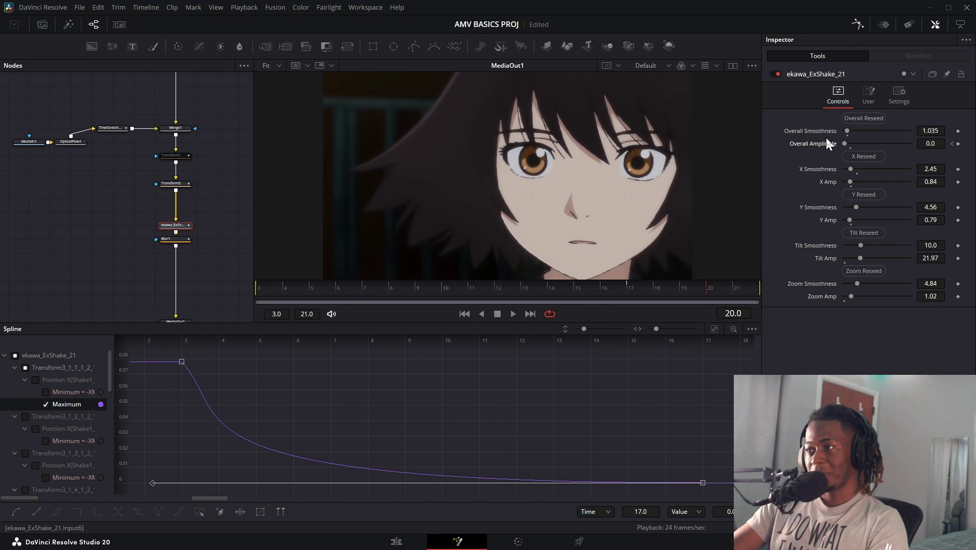
click(181, 361)
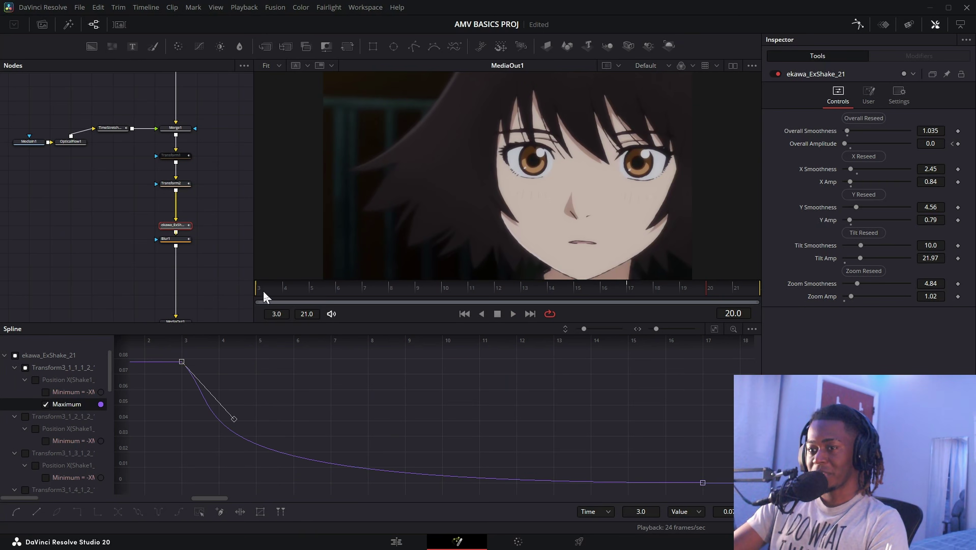
key(space)
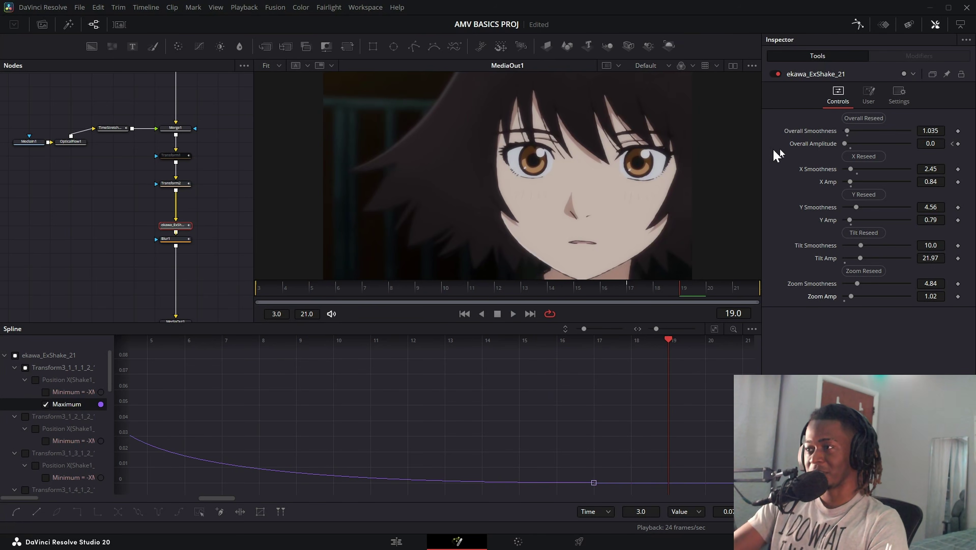
key(space)
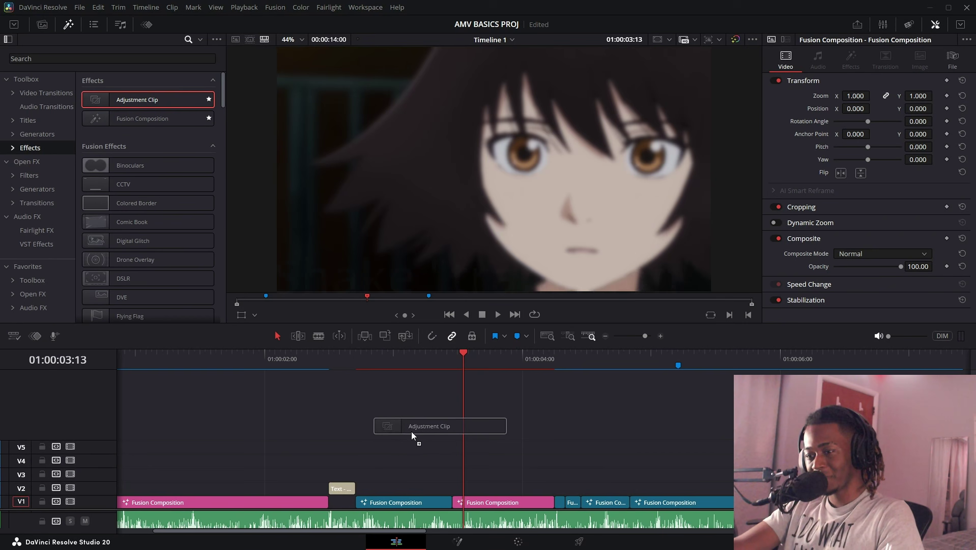
- Add an Adjustment Clip on V2 over the cut between the two clips, end it at 01:00:03:19, and centre it on the cut
drag(411, 430, 395, 489)
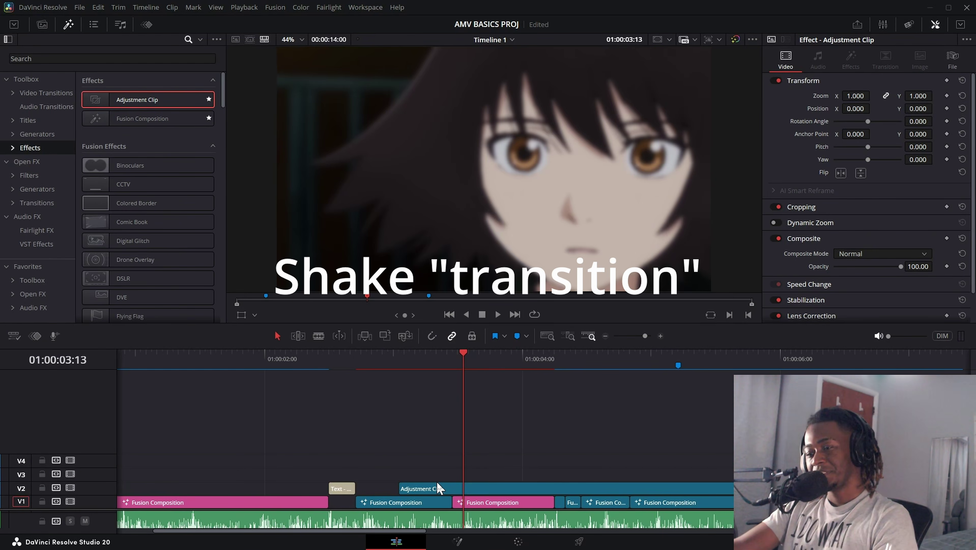
click(455, 361)
key(space)
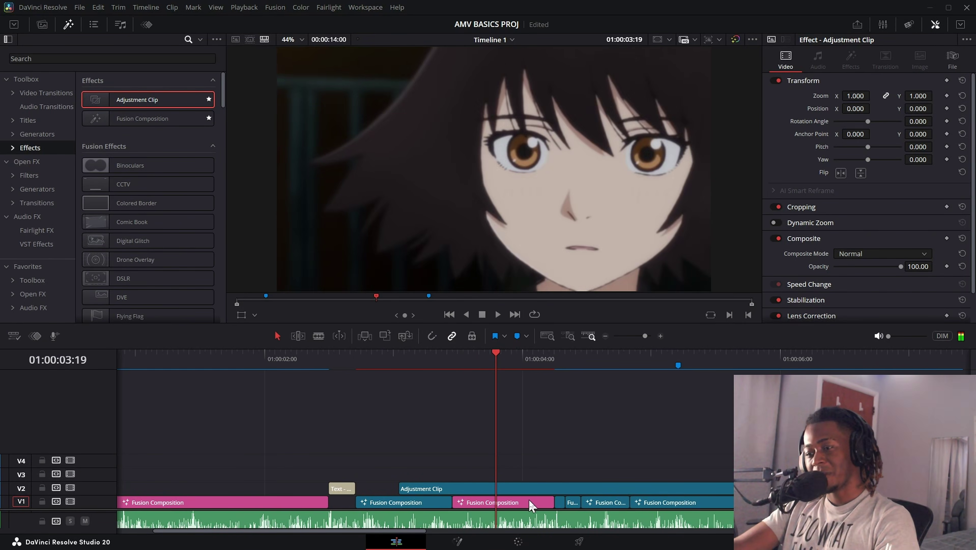
key(ctrl+b)
click(530, 486)
key(Delete)
click(389, 358)
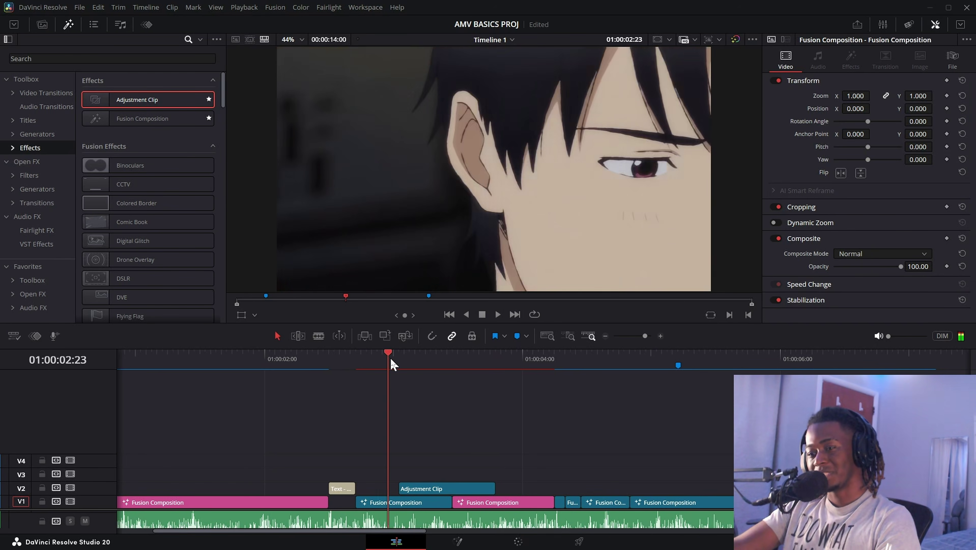
drag(447, 490, 465, 494)
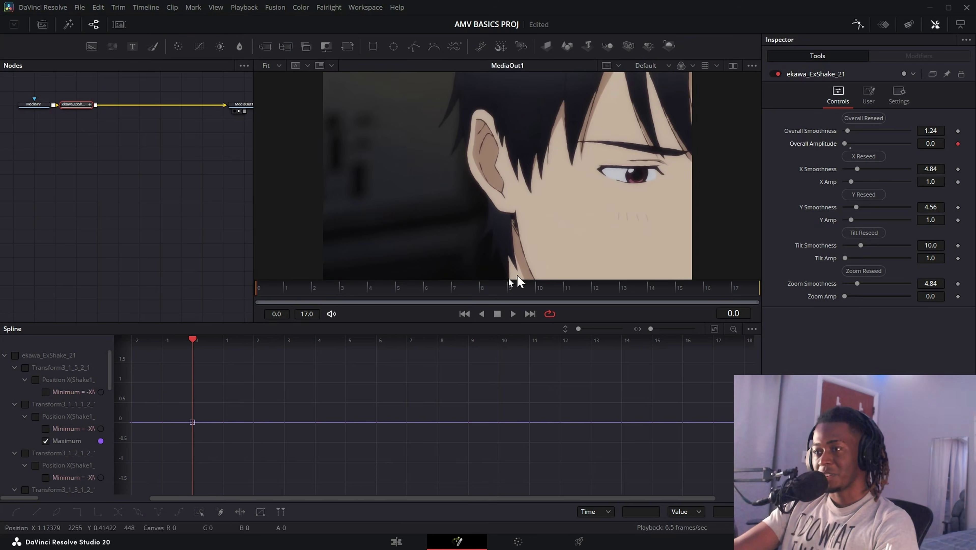
- Keyframe the adjustment clip's shake Overall Amplitude at 0.103 on frame 7 and 0.0 on frame 14, and smooth the curve into a peak
drag(454, 289, 474, 293)
drag(844, 144, 851, 143)
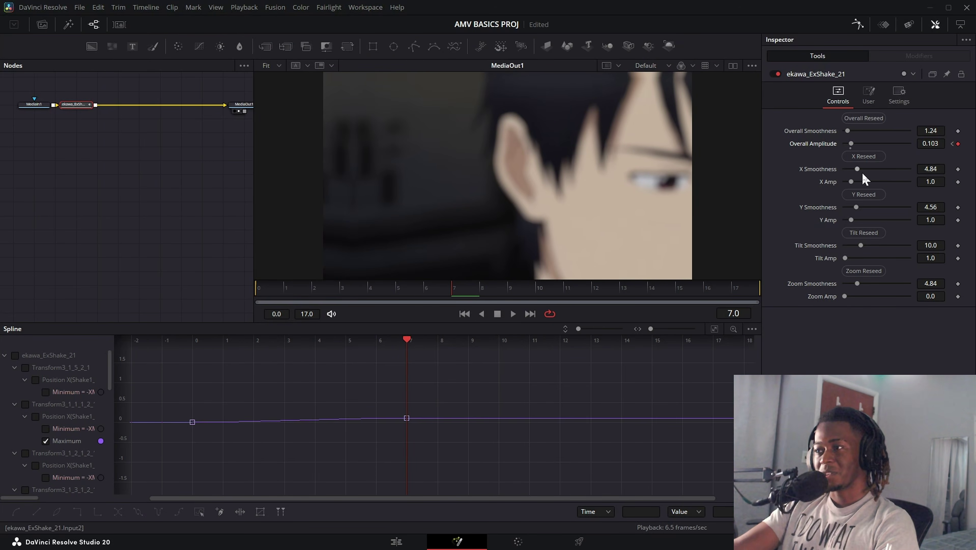
drag(509, 296, 660, 290)
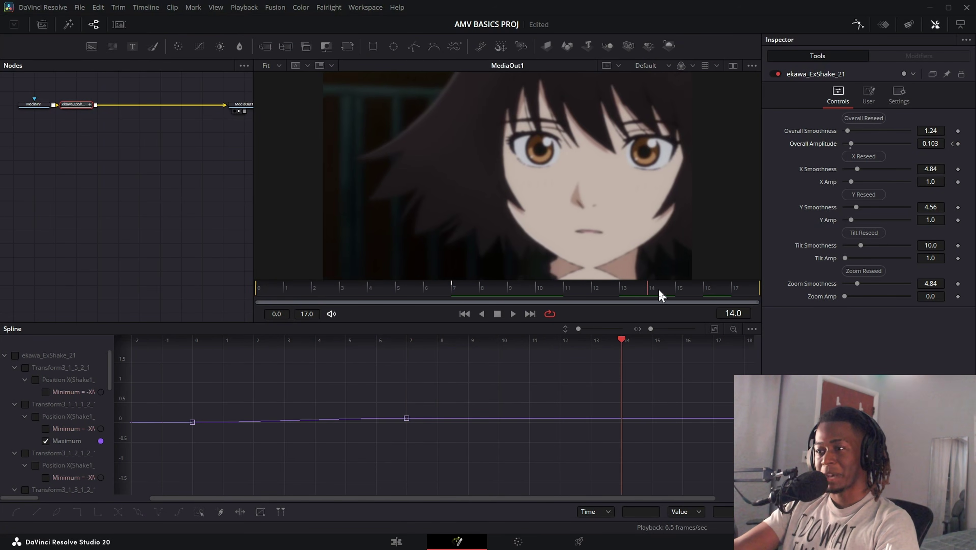
drag(851, 143, 845, 144)
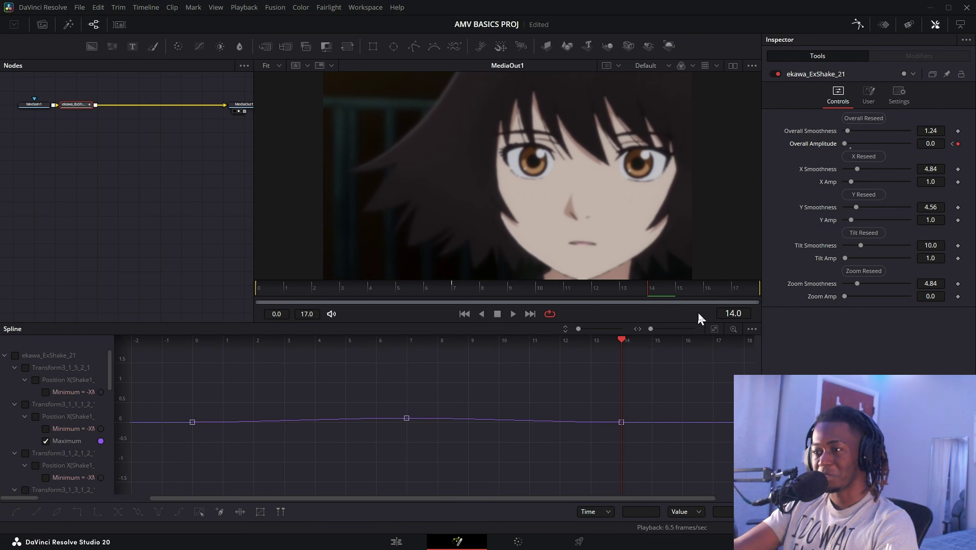
click(715, 328)
key(ctrl+a)
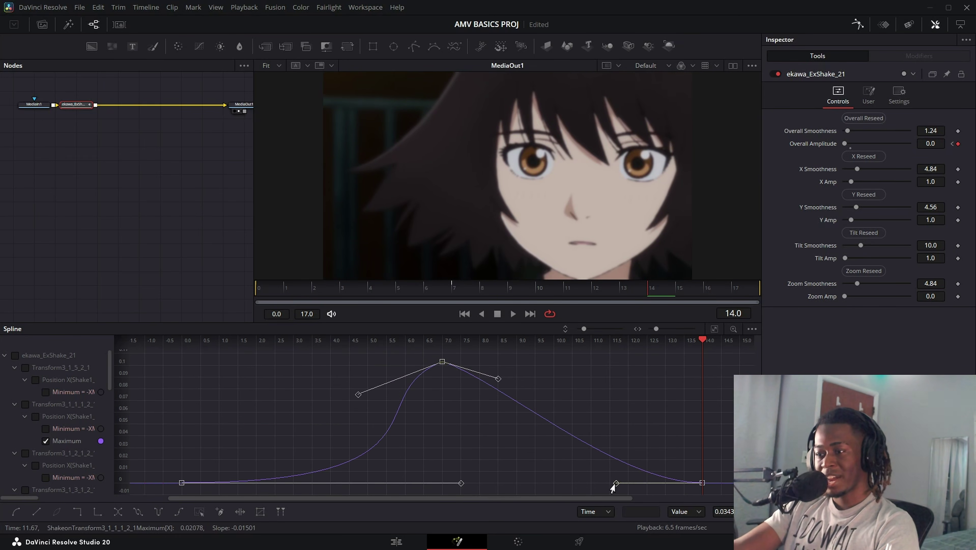
drag(616, 482, 520, 481)
- Set the shake's X Smoothness to 2.36, X Amp to 0.55, Y Amp to 1.5 and Tilt Amp to 23.39, and raise Zoom Amp
drag(851, 181, 851, 169)
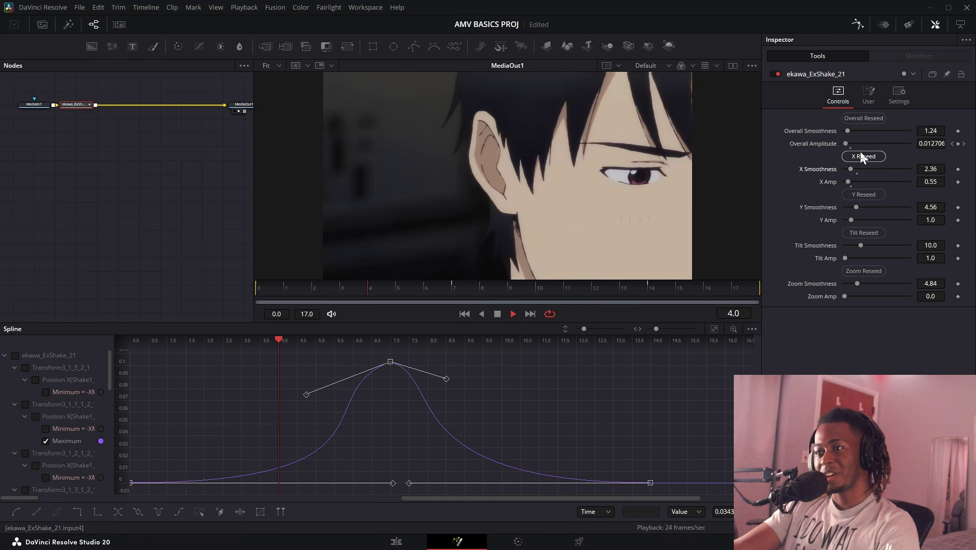
drag(851, 221, 873, 218)
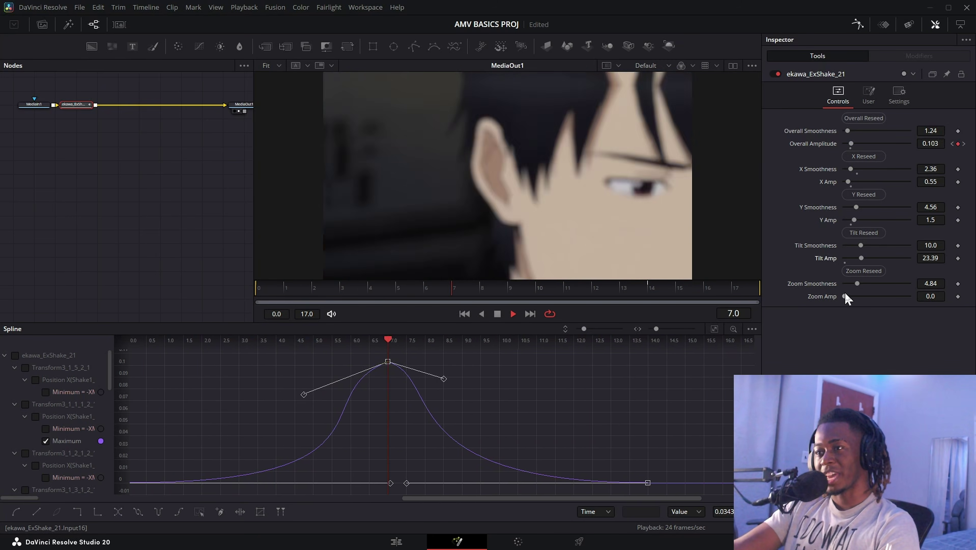
mouse_move(845, 295)
mouse_down()
mouse_move(866, 296)
mouse_move(854, 283)
mouse_up()
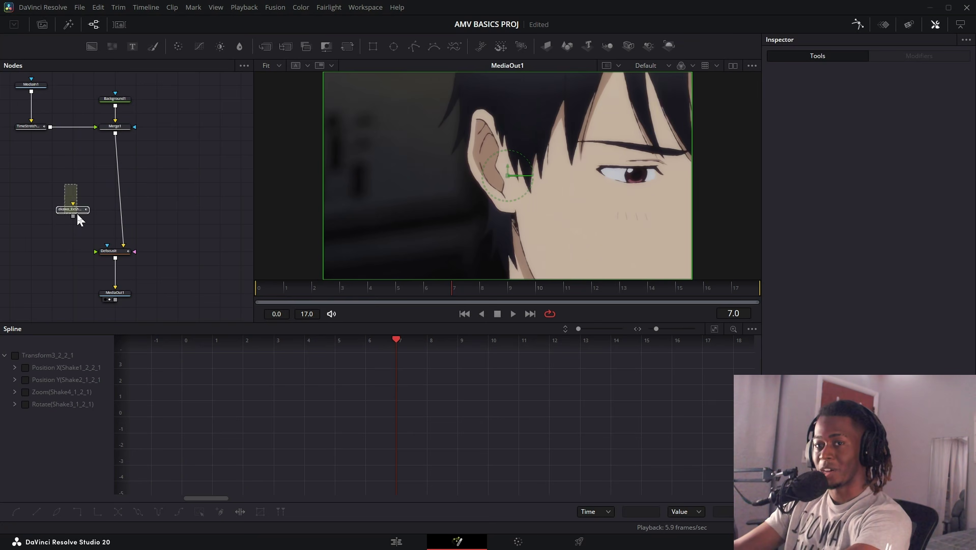
- Delete the detached shake node in the first clip's composition and insert a Brightness / Contrast node between Merge1 and Defocus1
key(Delete)
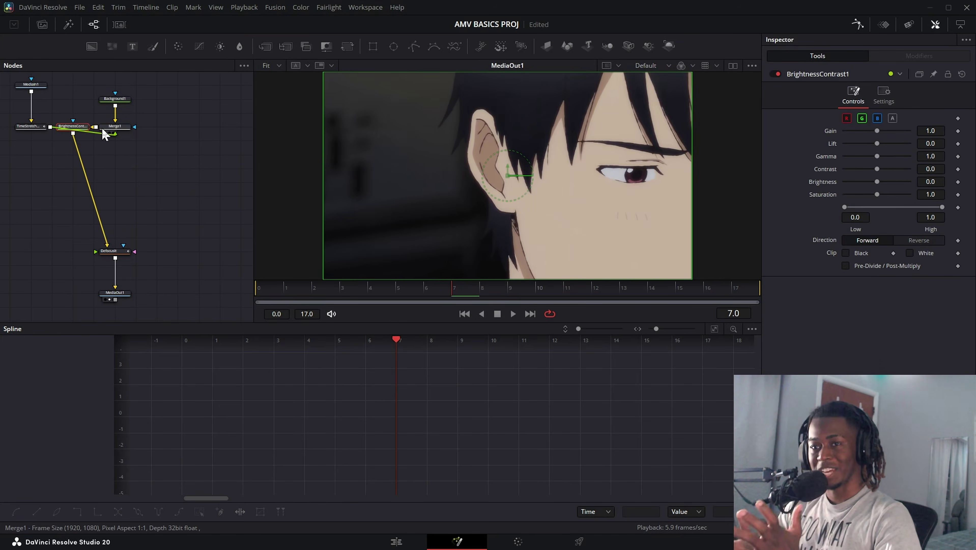
drag(71, 127, 111, 168)
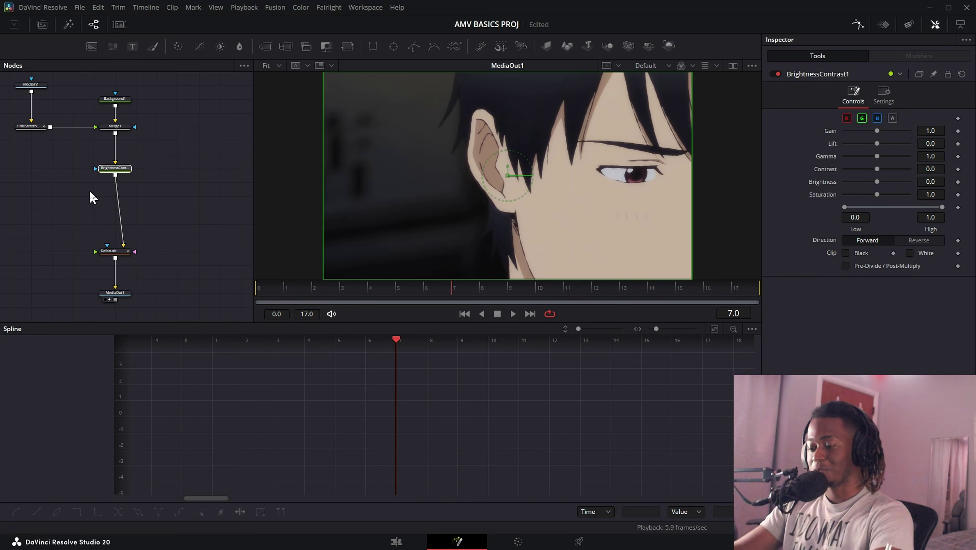
key(Delete)
key(ctrl+z)
drag(72, 128, 116, 167)
- Look up the Brightness / Contrast (BC) tool by searching the tool list for "bright"
key(shift+space)
text(C)
key(BackSpace)
text(bright)
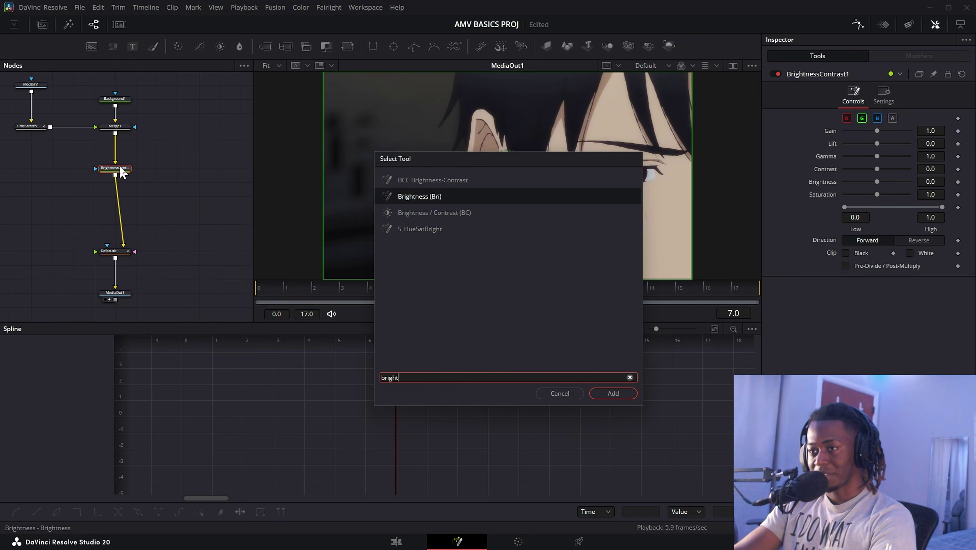
key(Down)
key(Escape)
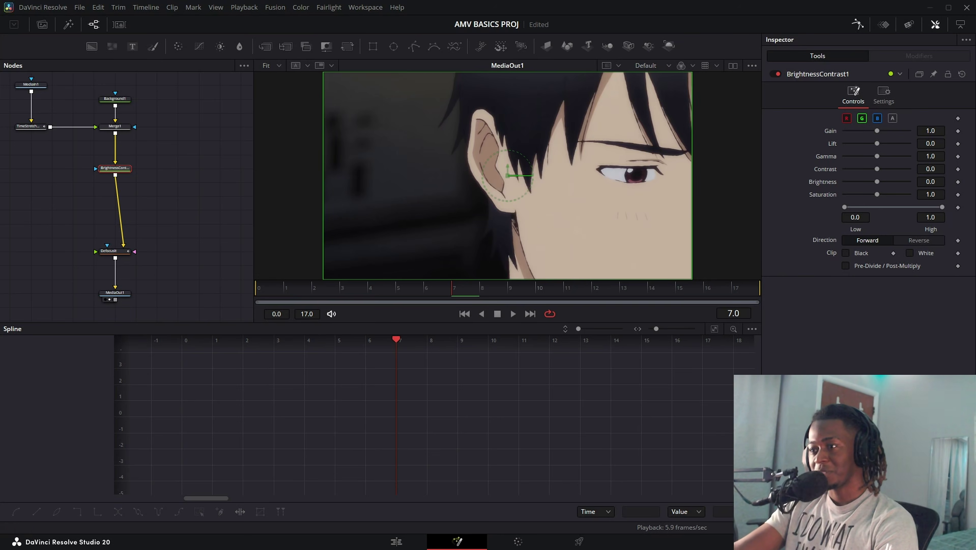
click(958, 208)
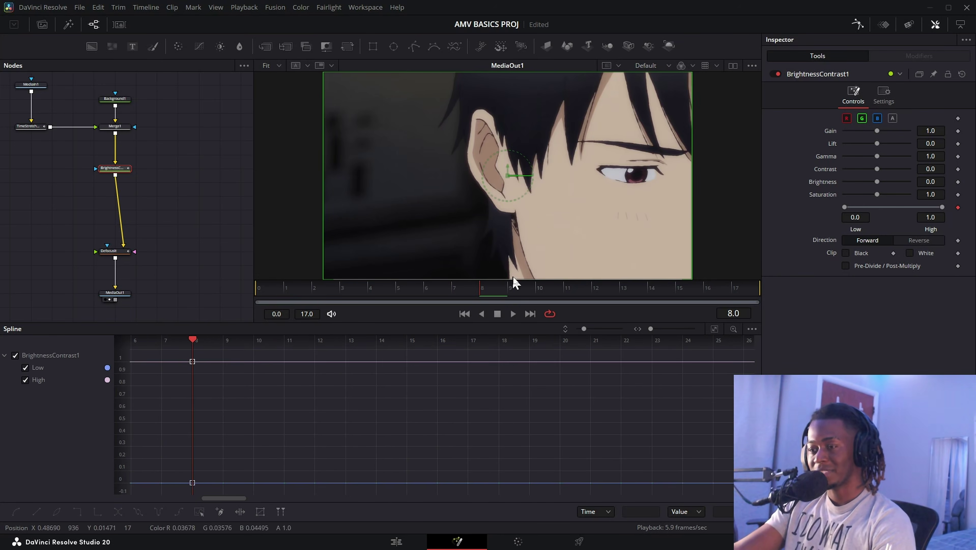
click(517, 289)
key(ctrl+z)
- Keyframe the first clip's Brightness / Contrast Low at 0.0 on frame 10 and raise it on frame 17 to darken the image
click(536, 287)
click(958, 207)
click(733, 288)
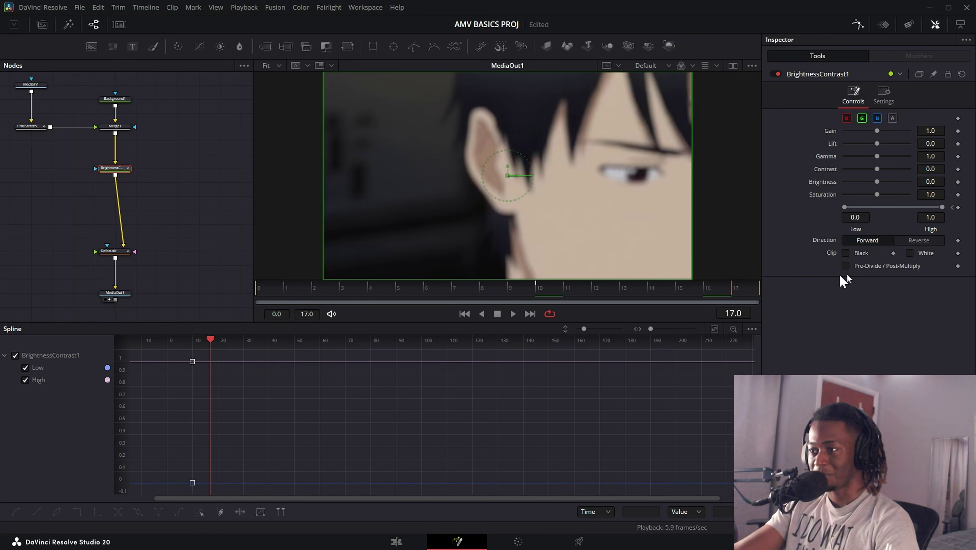
drag(845, 208, 901, 208)
click(714, 329)
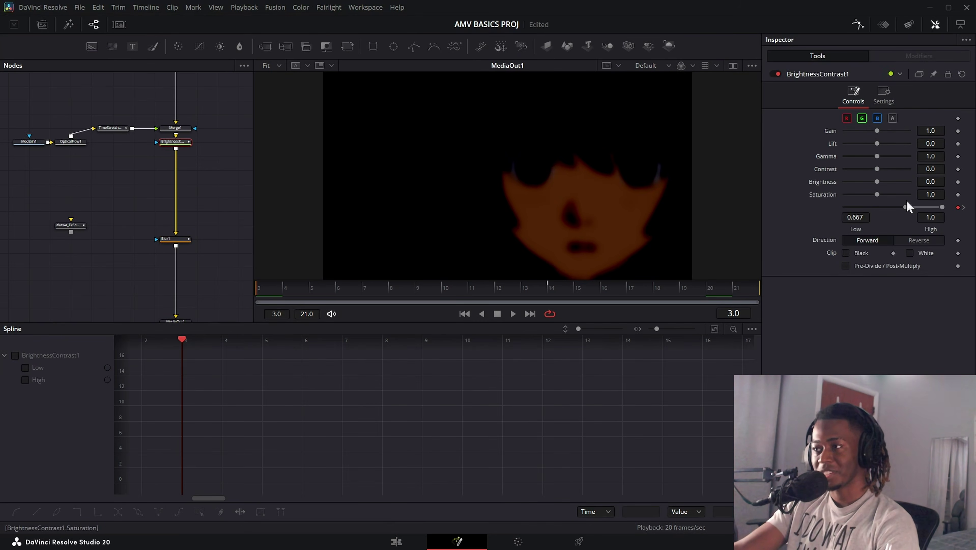
- Keyframe the next clip's Brightness / Contrast Low at 0.606 on frame 3 and 0.0 on frame 14
drag(907, 208, 901, 207)
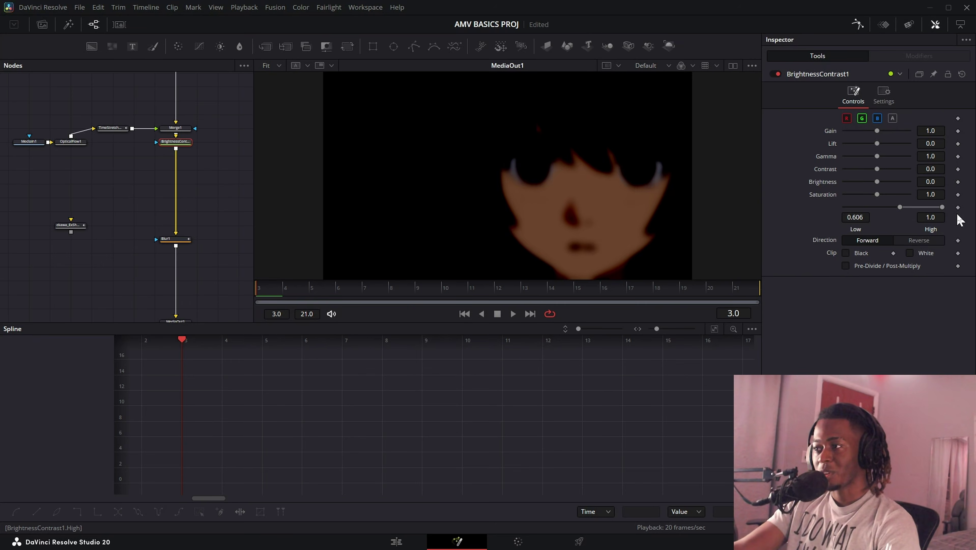
click(958, 208)
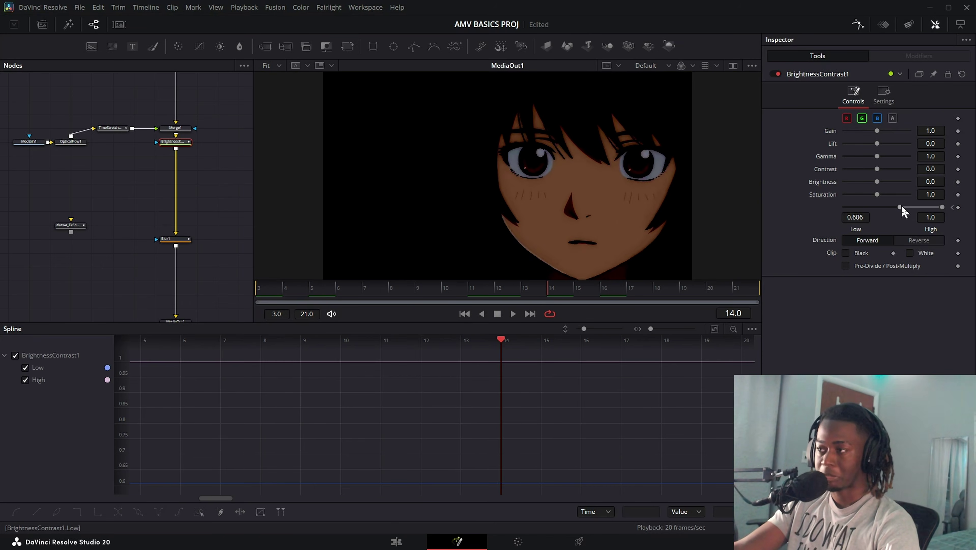
drag(899, 207, 780, 227)
click(715, 329)
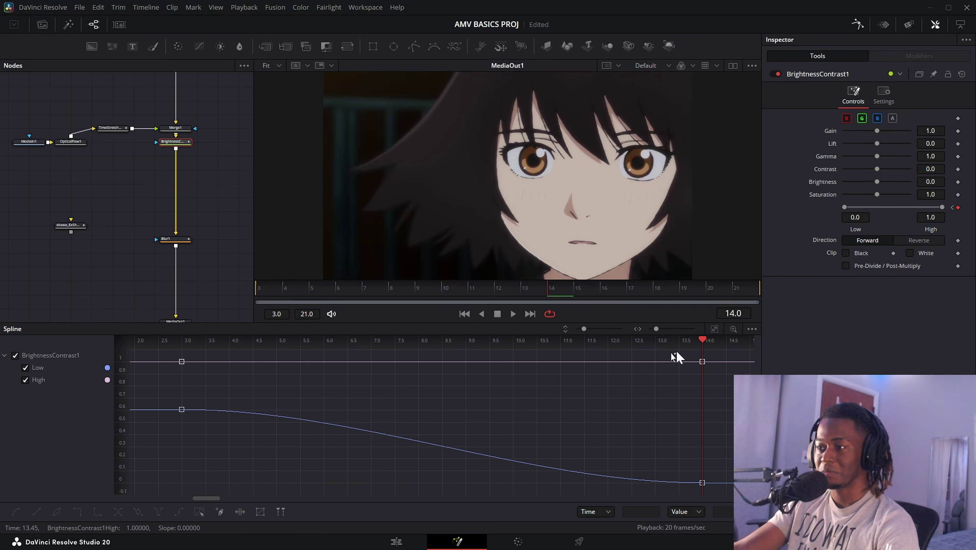
- Shape the Low curve into a steep initial drop with a long ease-out, ending at frame 21, and preview it
key(ctrl+a)
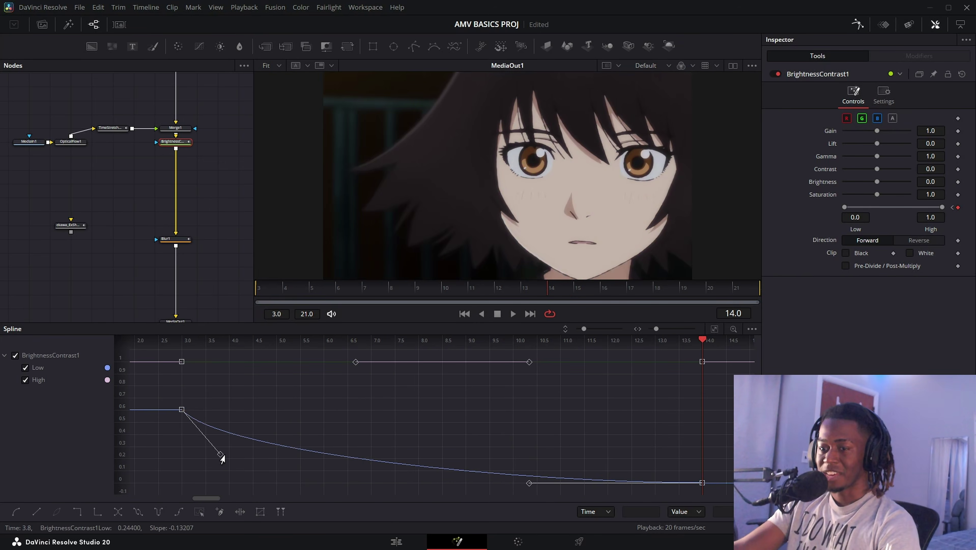
drag(224, 456, 220, 456)
key(space)
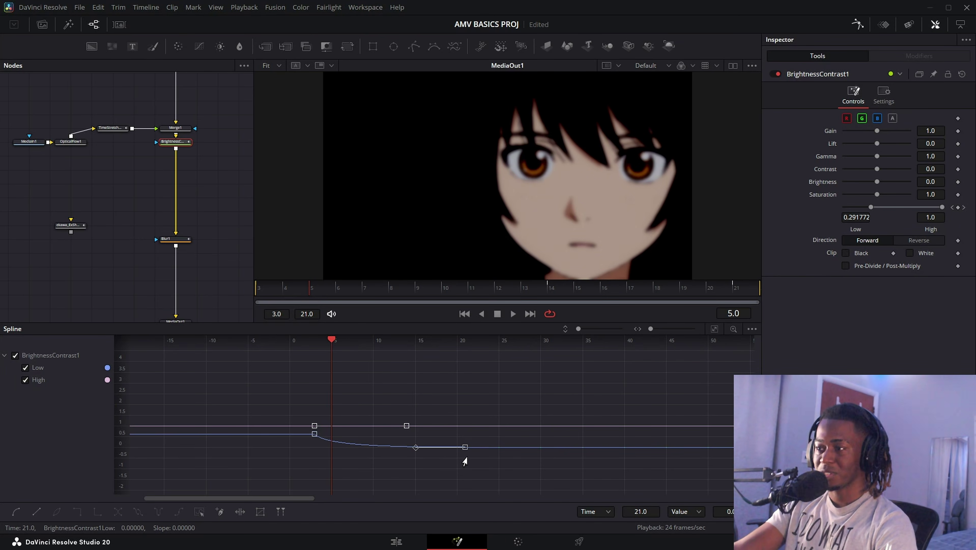
key(space)
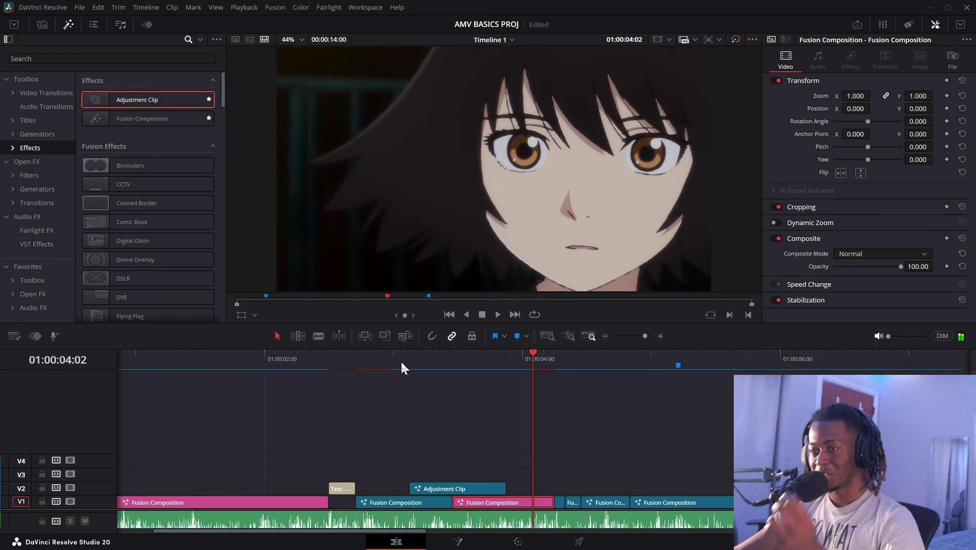
- Play back the edited timeline to review the transitions across the clips
click(401, 368)
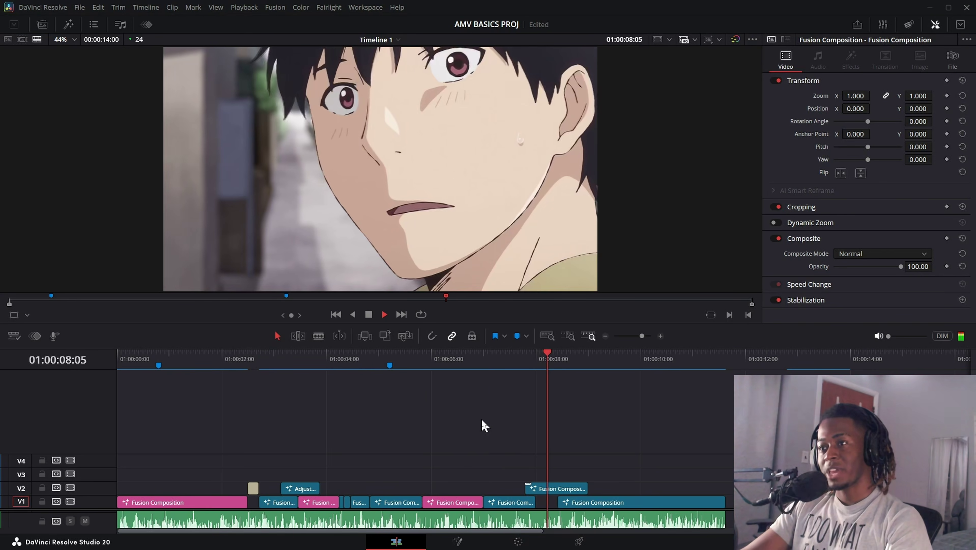
key(space)
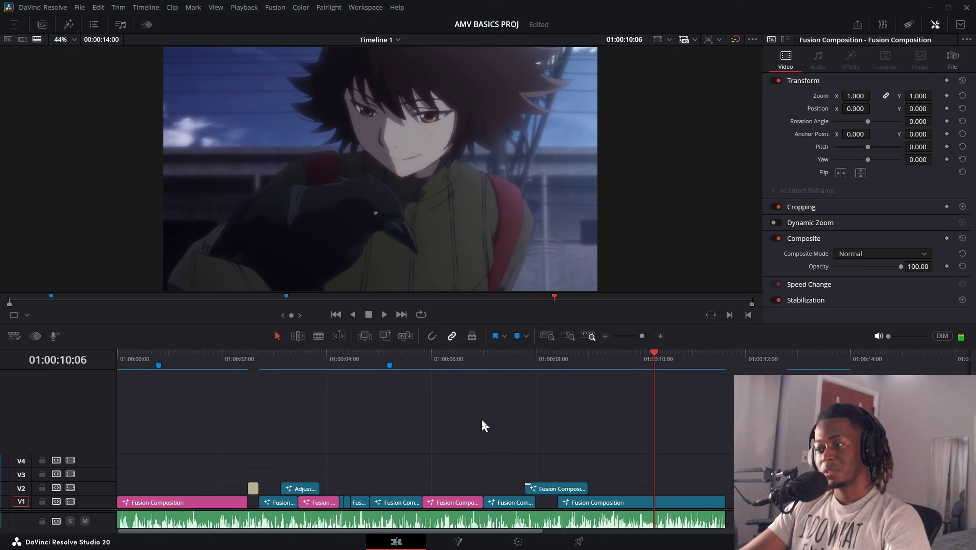